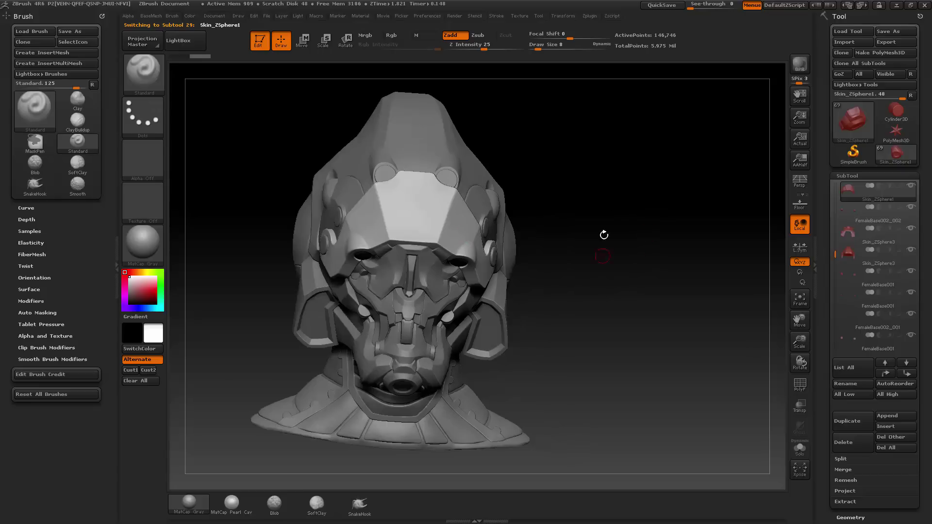
- Select the forehead plate subtool and move it to the first position in the subtool list
alt+click(416, 217)
key(shift)
shift+click(886, 375)
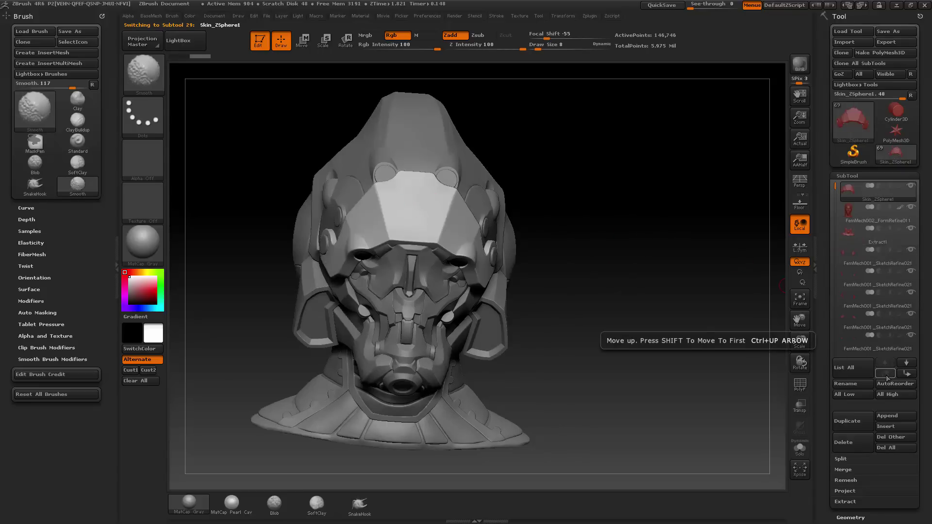
mouse_move(880, 200)
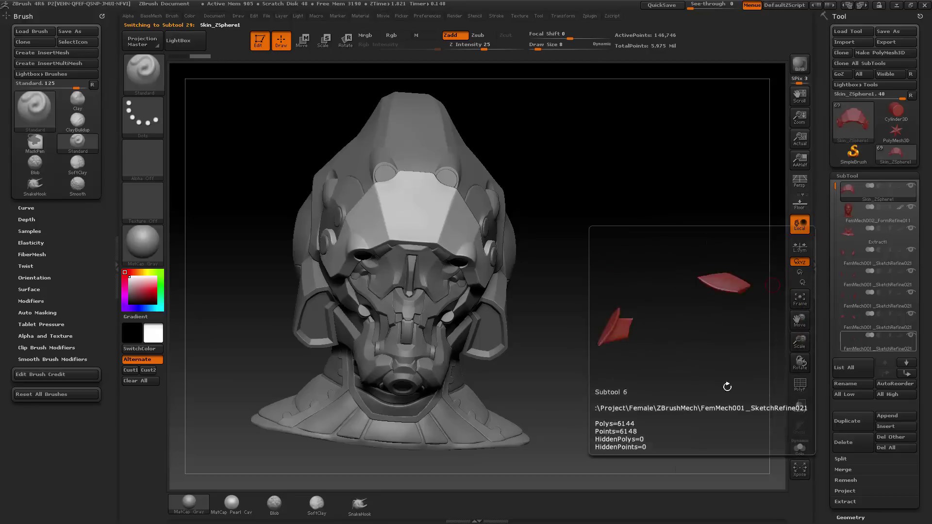
- Delete all subtools other than the forehead plate and accept the non-undoable operation
drag(615, 329, 505, 351)
scroll(839, 273, down, 10)
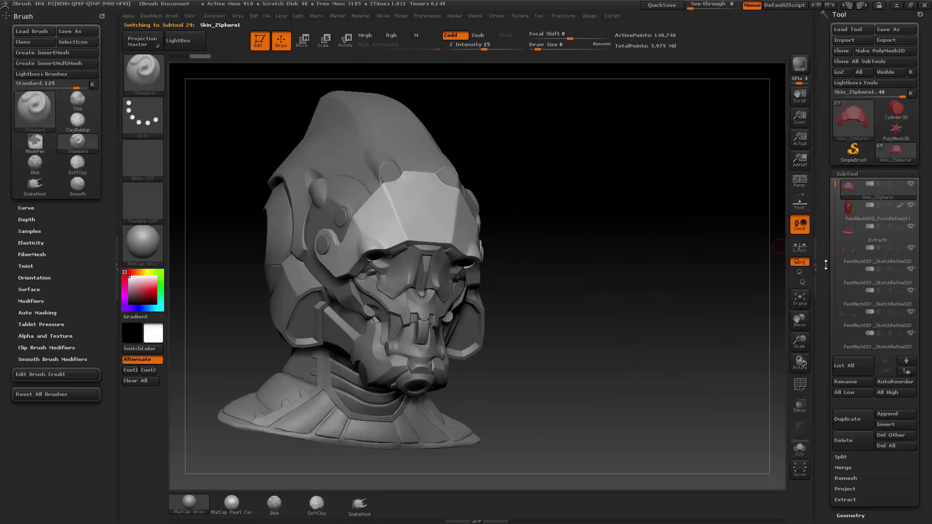
key(shift)
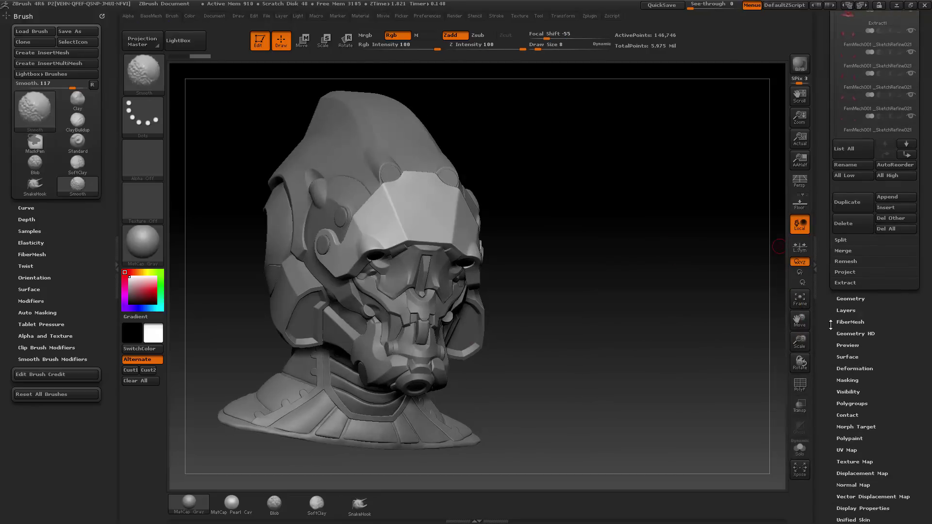
click(892, 219)
click(748, 240)
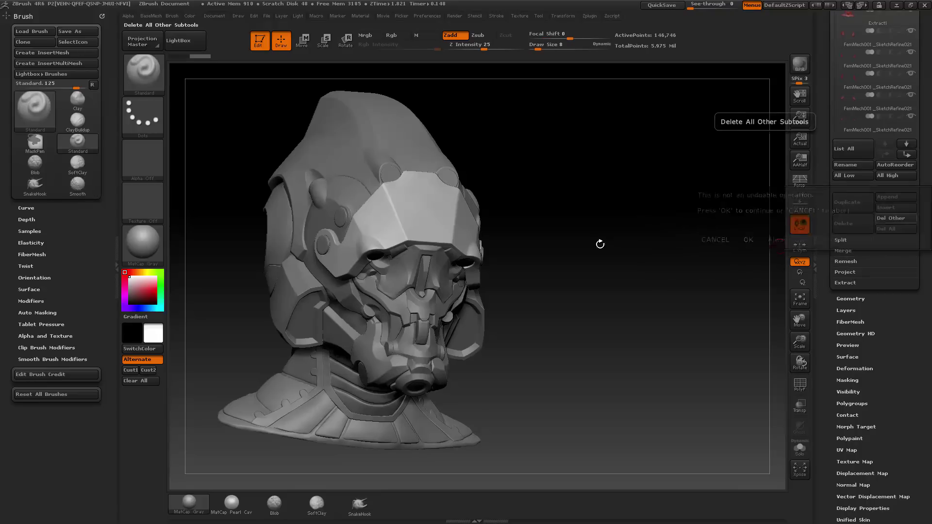
drag(639, 256, 825, 227)
scroll(876, 178, up, 10)
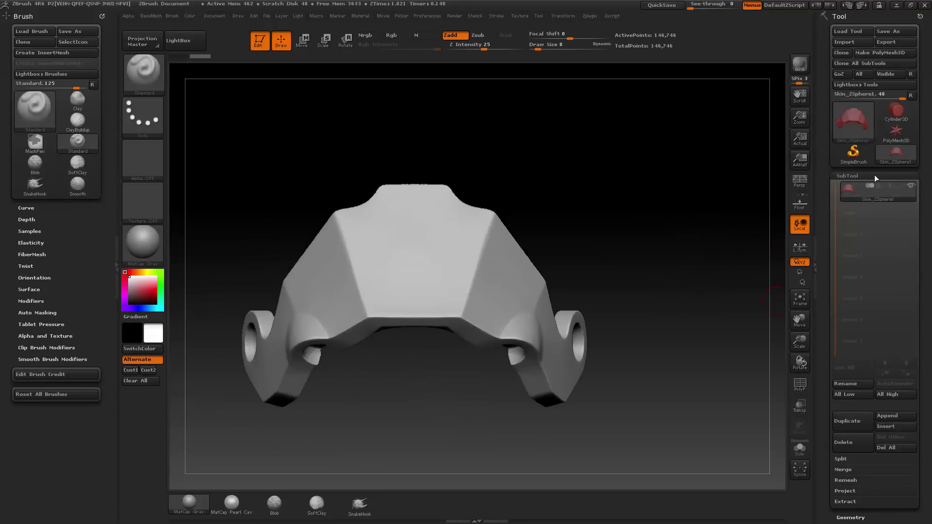
- Set the draw size to 3 and assign SliceCurve as the selection brush
mouse_move(619, 255)
mouse_down()
mouse_move(661, 246)
mouse_move(664, 270)
mouse_up()
text(s3)
key(Return)
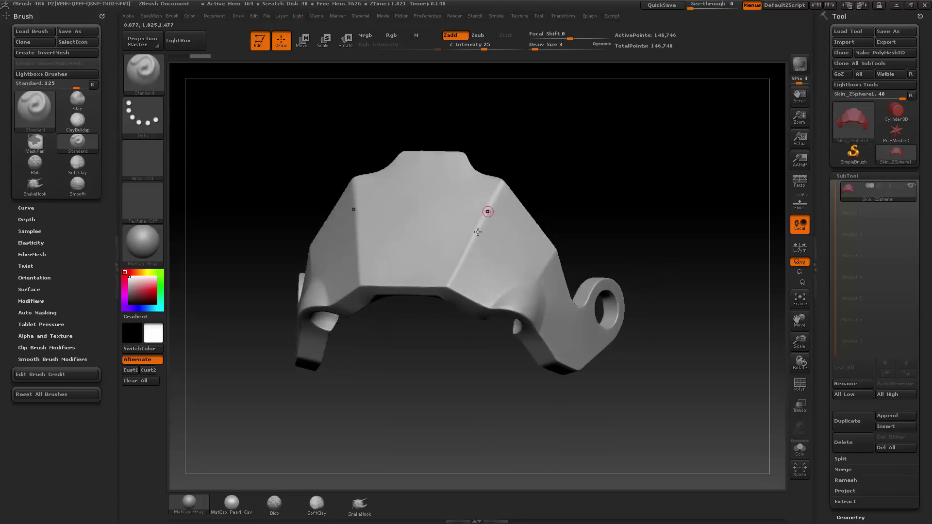
drag(664, 178, 664, 228)
key(ctrl+shift)
click(143, 74)
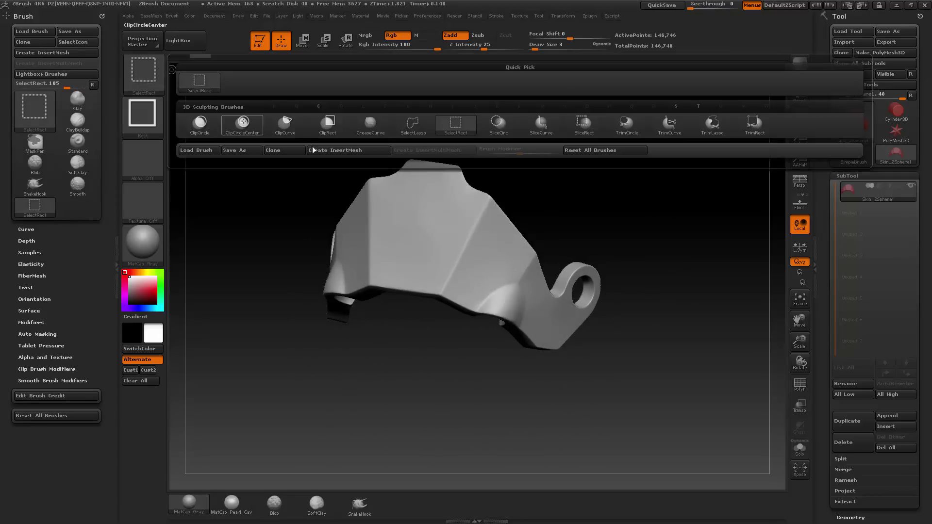
click(540, 124)
- Turn on the polyframe display and slice the forehead plate along one of its long front creases to split off the side as its own polygroup
mouse_move(526, 183)
mouse_down()
mouse_move(662, 235)
mouse_move(676, 268)
mouse_up()
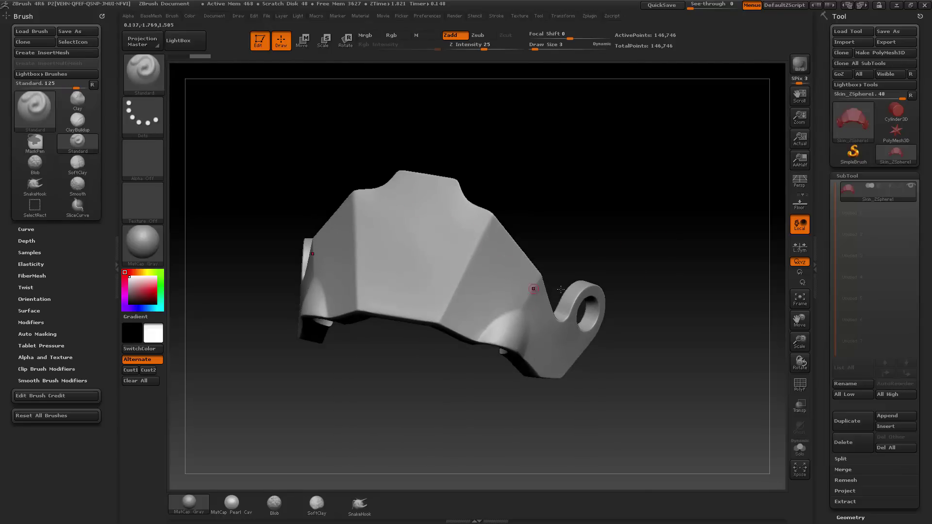
click(800, 385)
drag(710, 338, 486, 235)
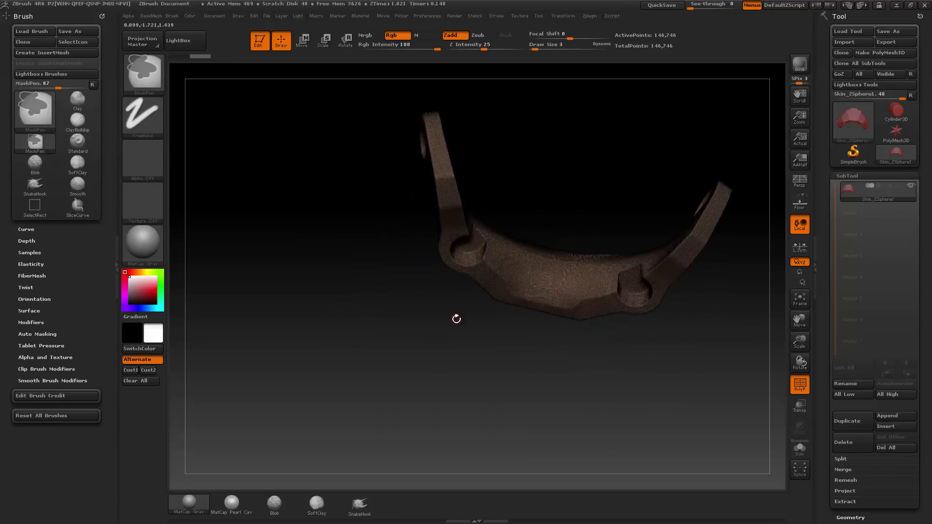
mouse_move(695, 191)
mouse_down()
mouse_move(742, 207)
mouse_move(722, 204)
mouse_move(686, 240)
mouse_up()
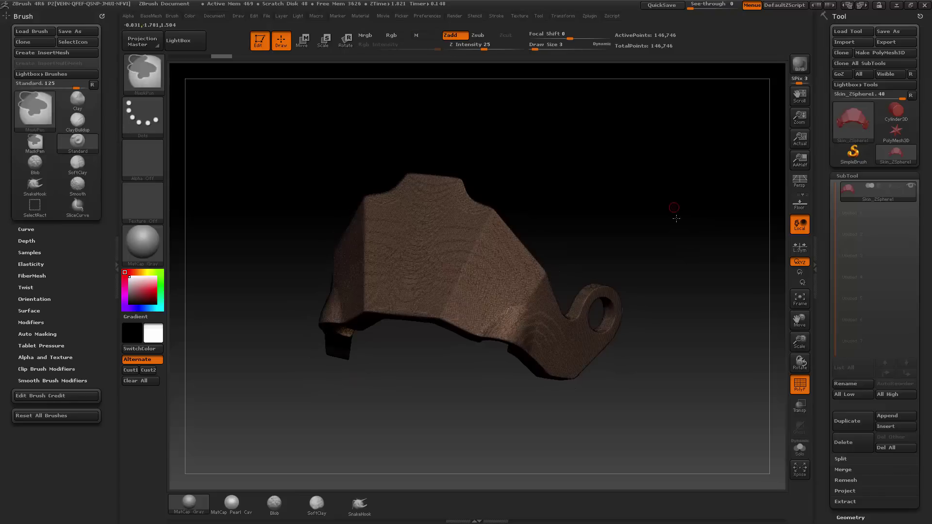
ctrl+drag(673, 210, 692, 252)
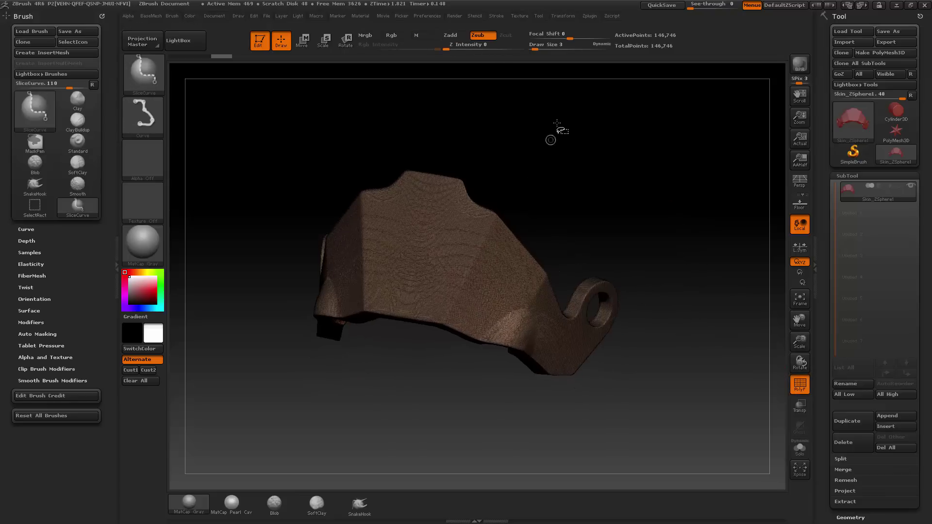
mouse_move(554, 127)
ctrl+shift+mouse_down()
mouse_move(476, 320)
mouse_move(374, 435)
mouse_move(383, 442)
mouse_move(366, 434)
mouse_move(385, 443)
mouse_move(376, 465)
ctrl+shift+mouse_up()
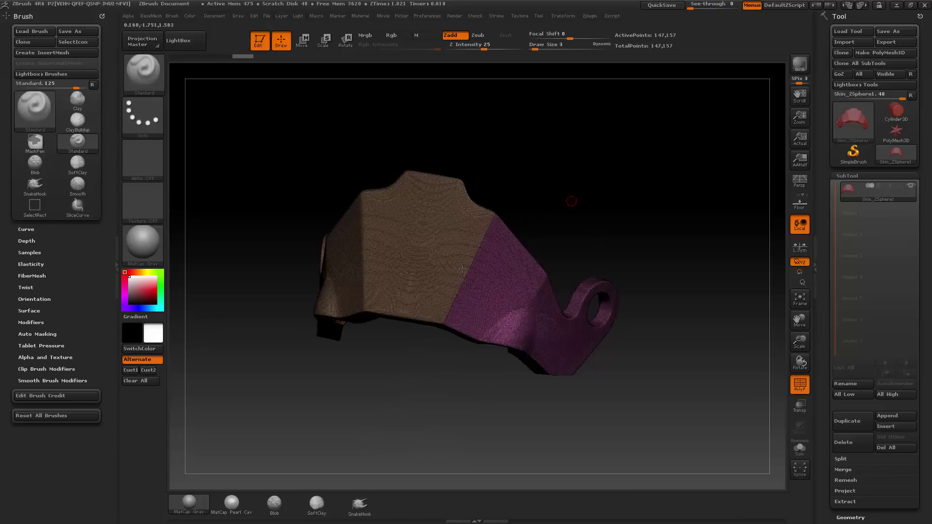
- Try Mirror And Weld on the sliced forehead plate, and undo it
drag(689, 348, 534, 262)
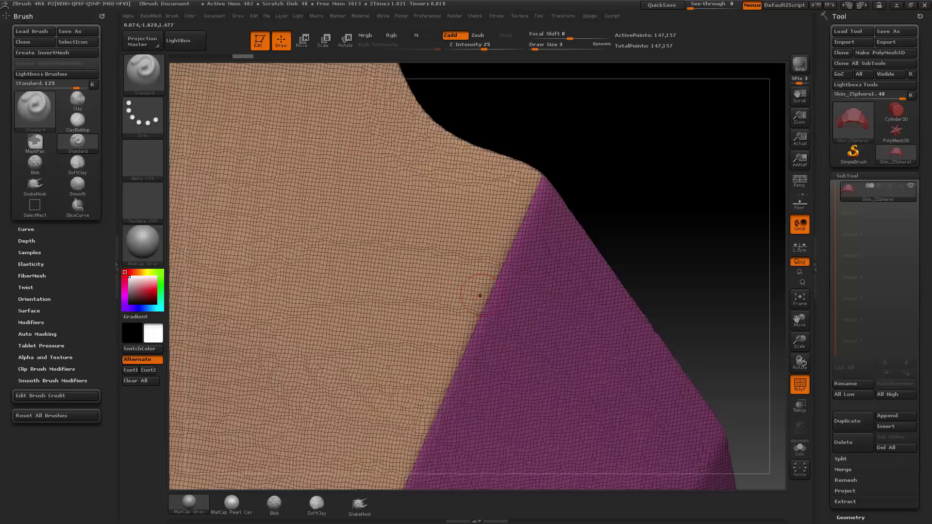
alt+drag(614, 188, 684, 232)
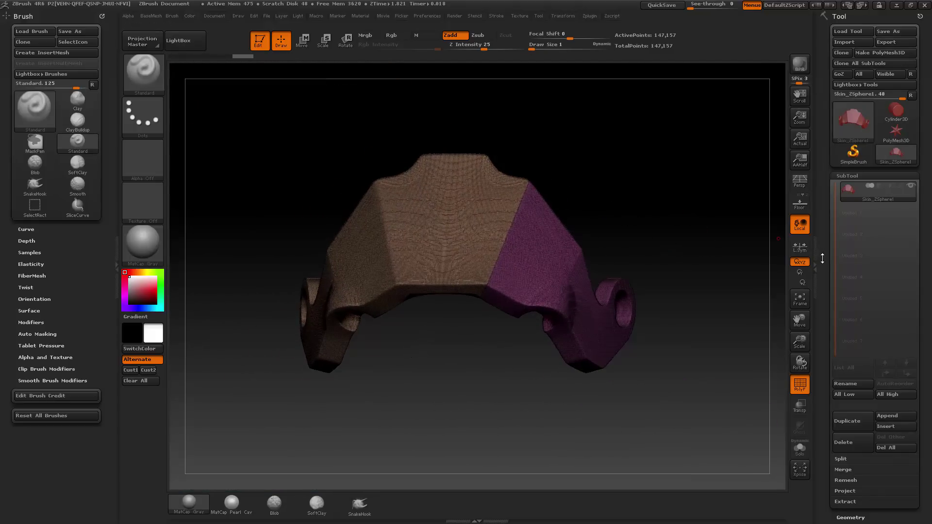
key(bracketright)
mouse_move(825, 254)
mouse_down()
mouse_move(831, 165)
mouse_move(836, 185)
mouse_up()
key(shift)
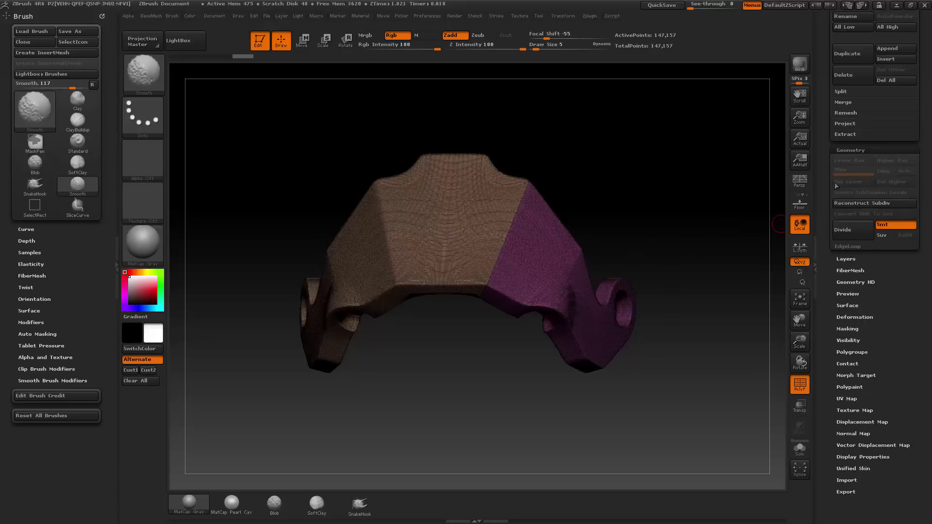
drag(871, 328, 871, 292)
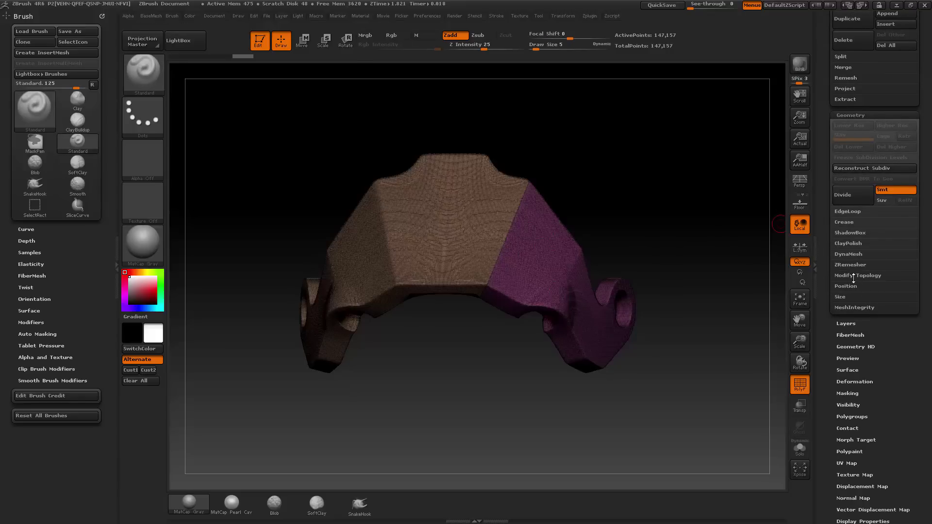
click(853, 275)
scroll(840, 327, down, 1)
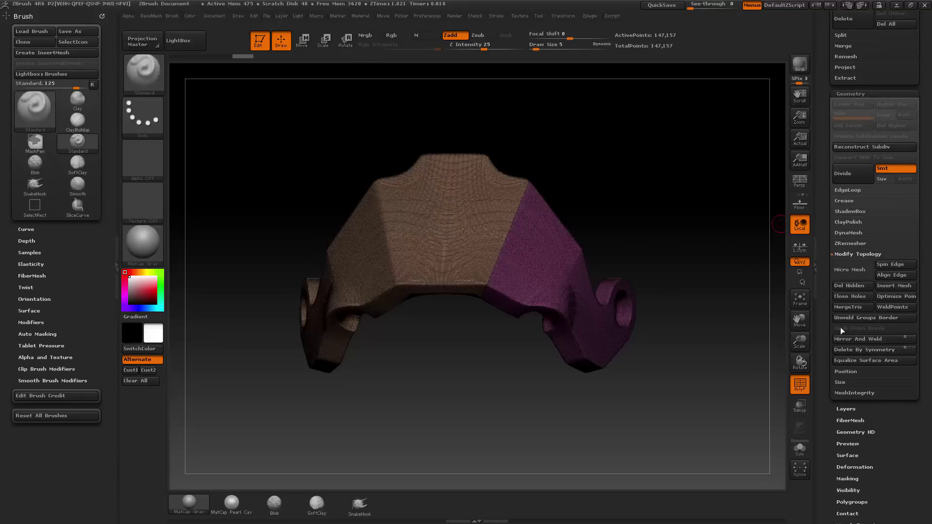
click(865, 341)
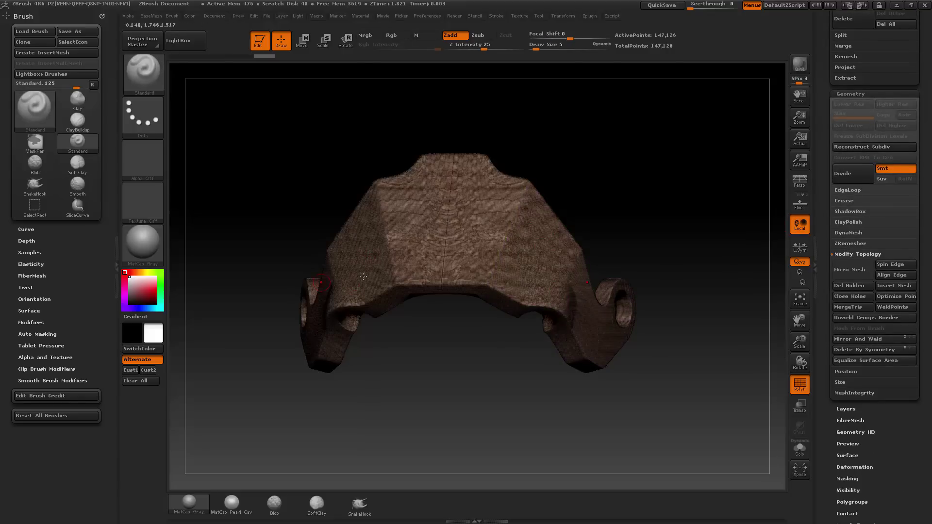
key(ctrl+z)
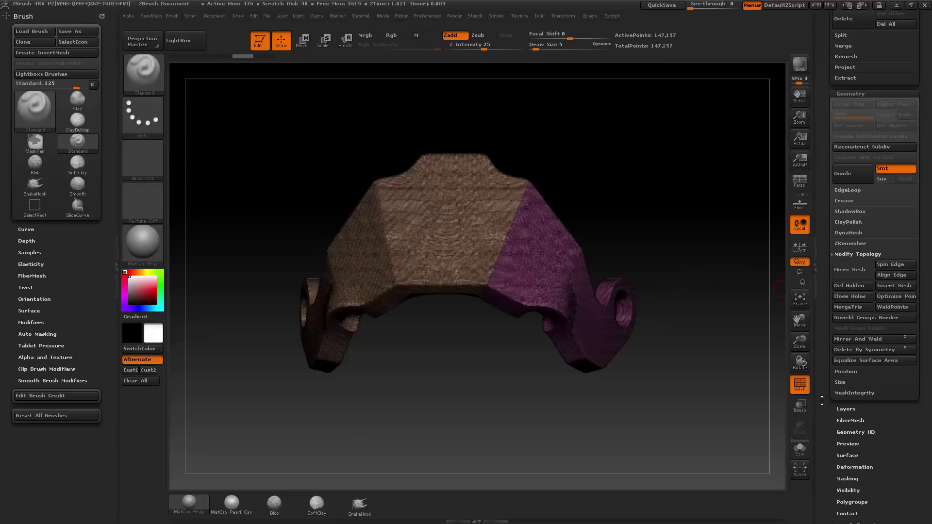
- Flip the forehead plate with the Mirror deformation so the sliced polygroup moves to the opposite side
drag(821, 418, 824, 356)
click(842, 383)
drag(825, 504, 829, 362)
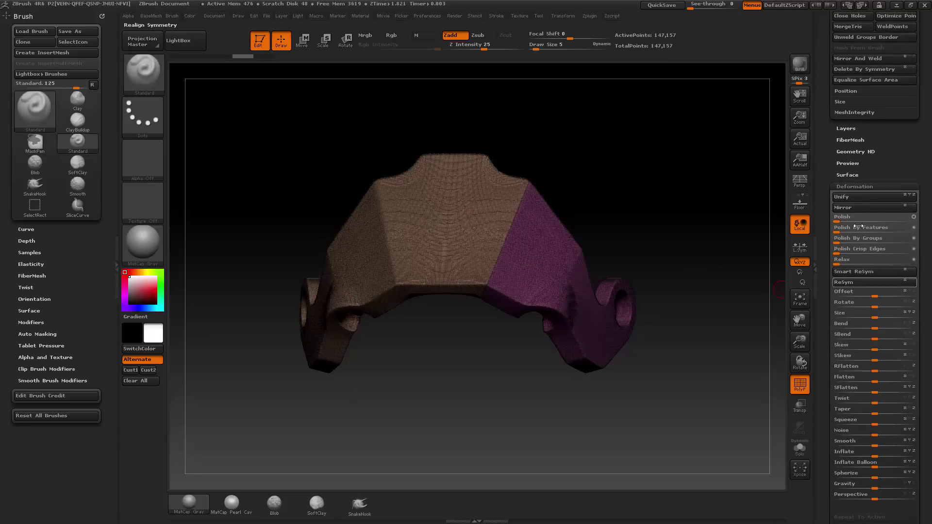
click(856, 208)
- Mirror and weld the forehead plate so both side sections carry the sliced polygroup, and hide the polyframe
drag(828, 214, 830, 300)
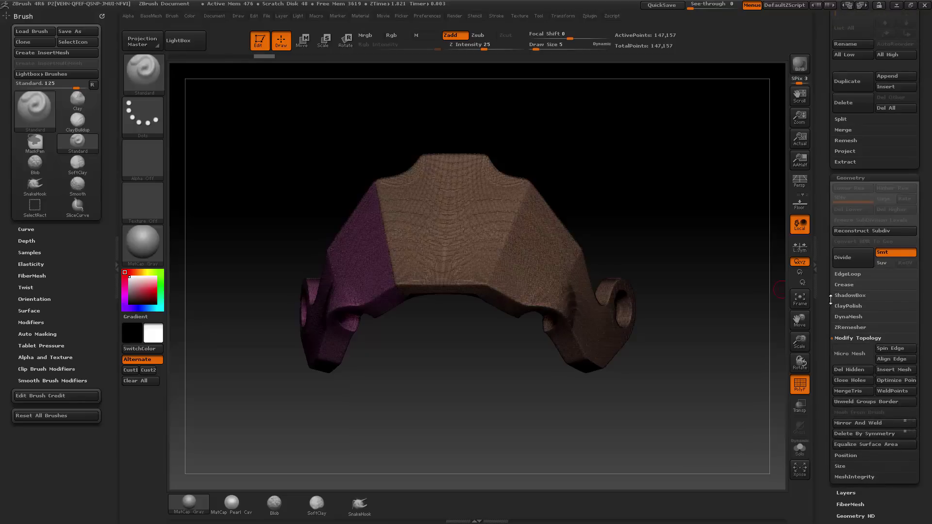
click(859, 425)
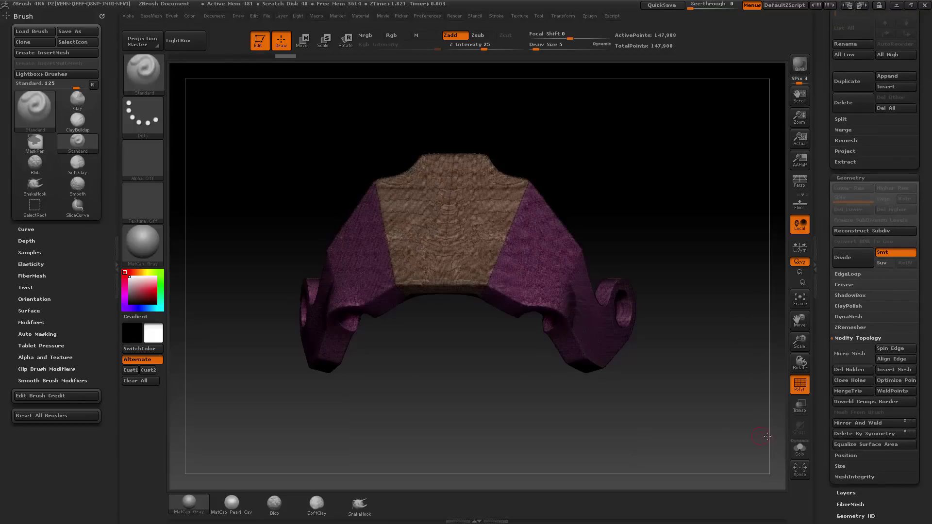
click(800, 384)
drag(712, 348, 734, 367)
drag(823, 258, 823, 142)
drag(695, 143, 595, 256)
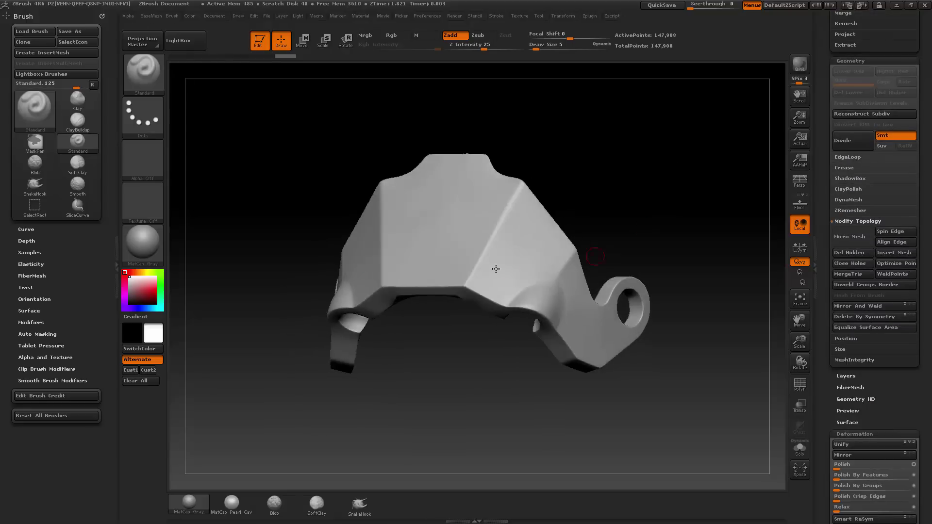
click(151, 15)
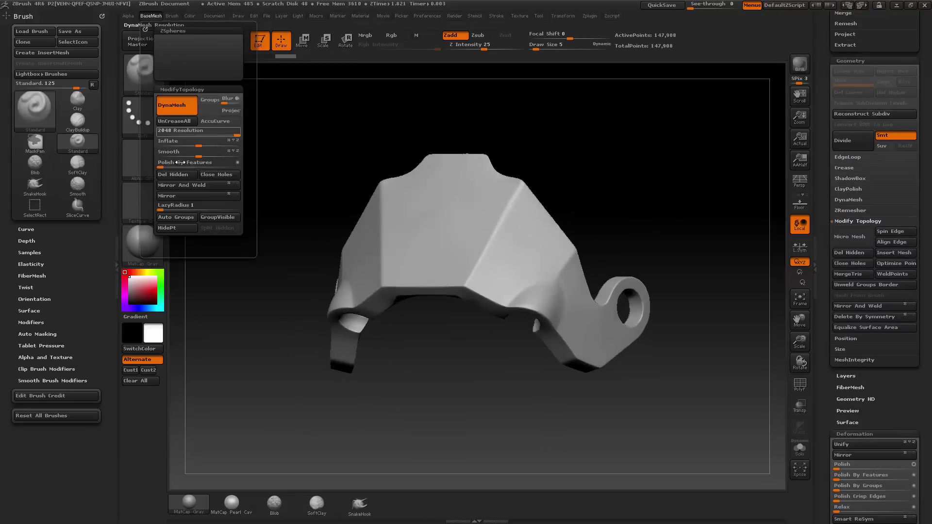
key(space)
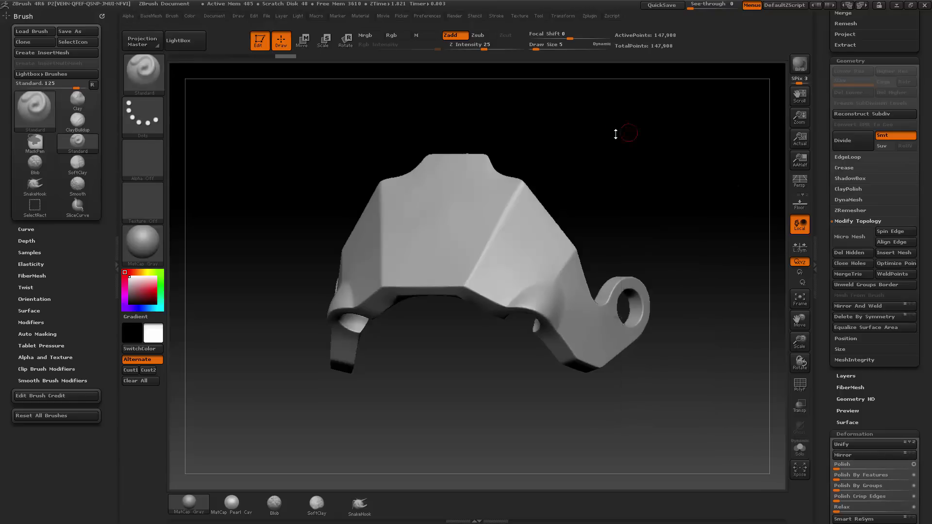
key(space)
- Examine the plate's central and side polygroups from several angles with the polyframe display on
shift+drag(655, 195, 676, 199)
click(800, 386)
drag(702, 370, 515, 168)
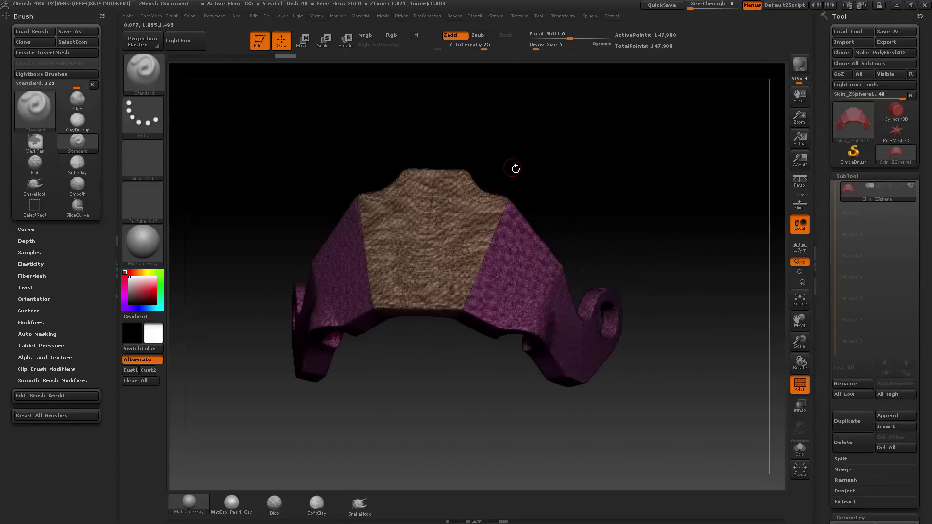
click(845, 176)
click(851, 187)
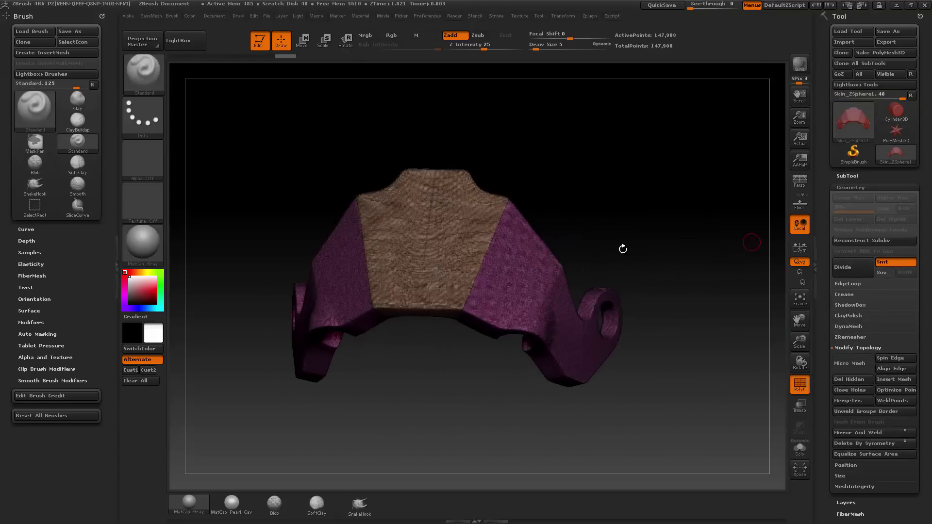
scroll(832, 233, down, 5)
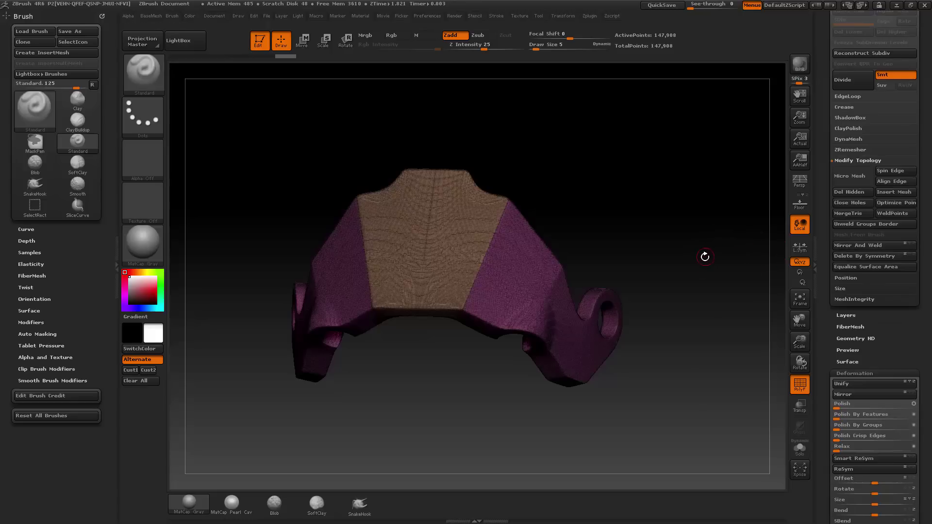
drag(705, 257, 561, 239)
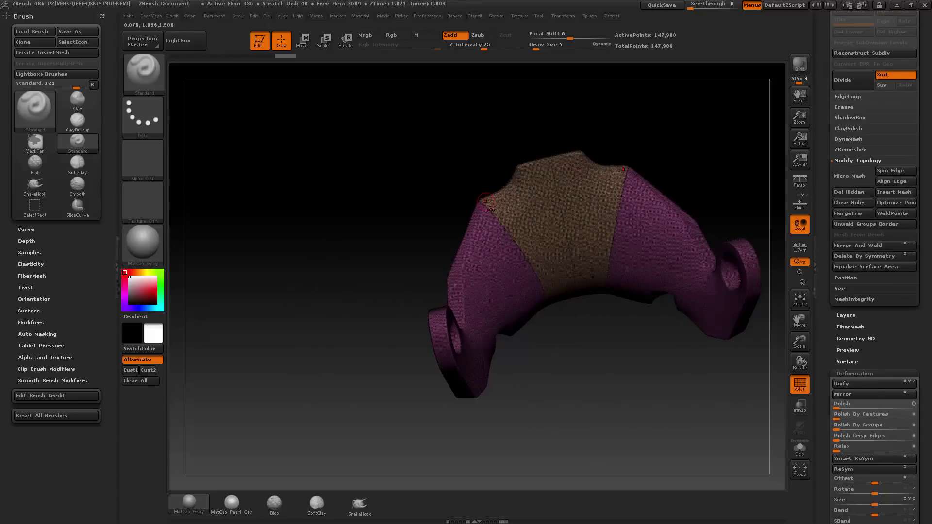
drag(564, 343, 534, 237)
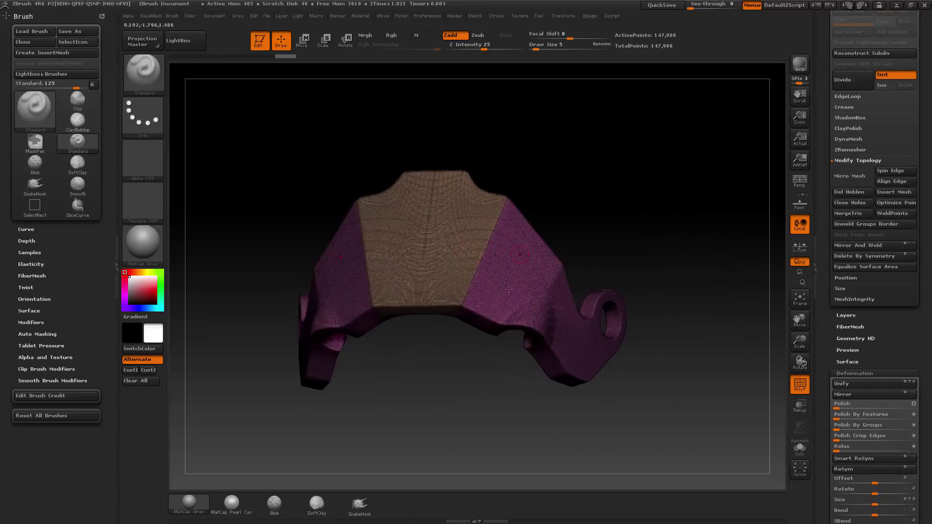
drag(679, 238, 719, 291)
click(800, 384)
drag(695, 254, 675, 255)
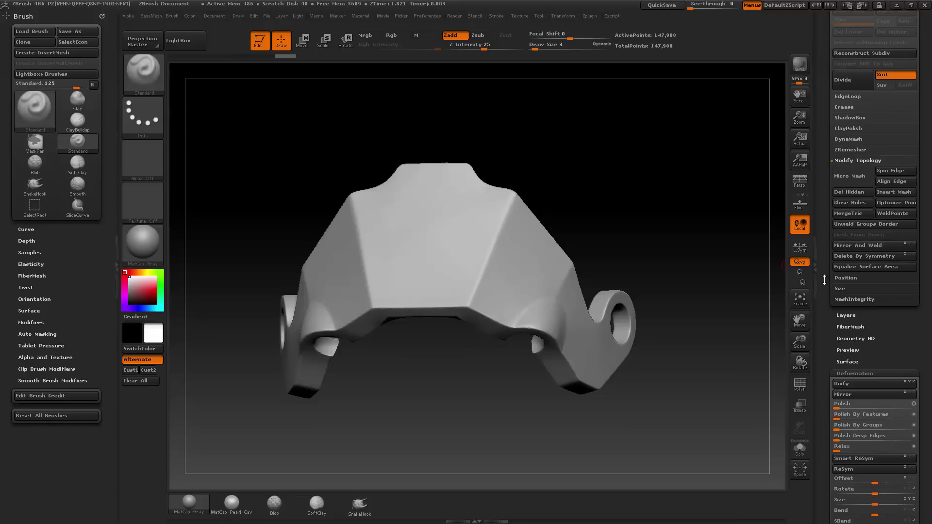
- Enable the Groups option in the plate's DynaMesh settings
scroll(826, 280, up, 6)
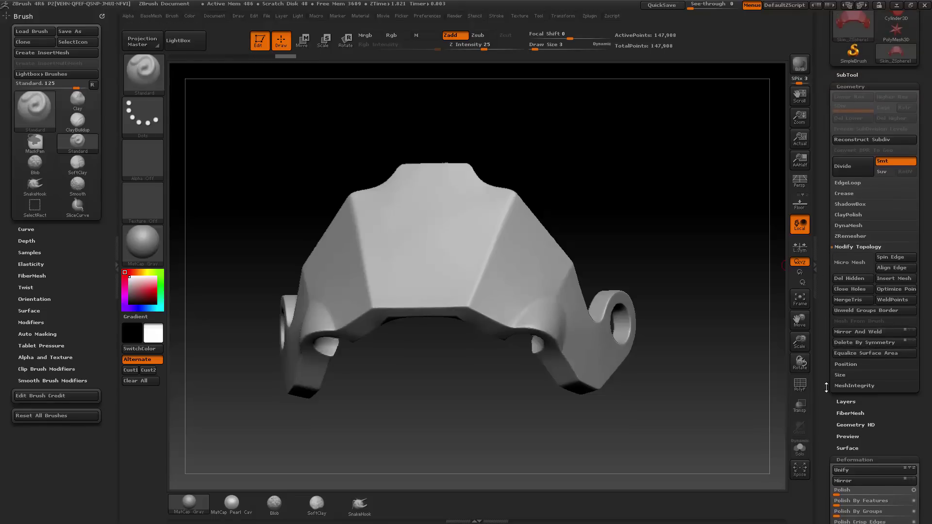
scroll(827, 387, down, 1)
click(844, 222)
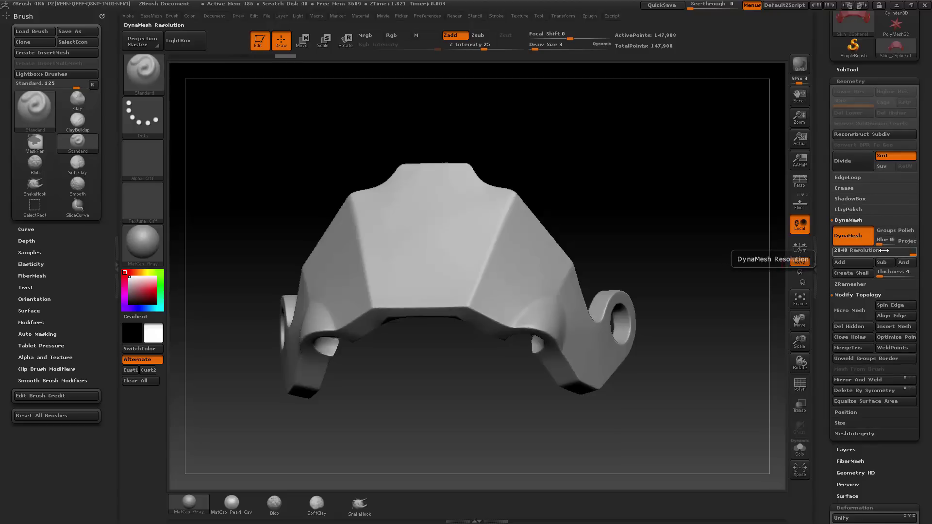
click(885, 230)
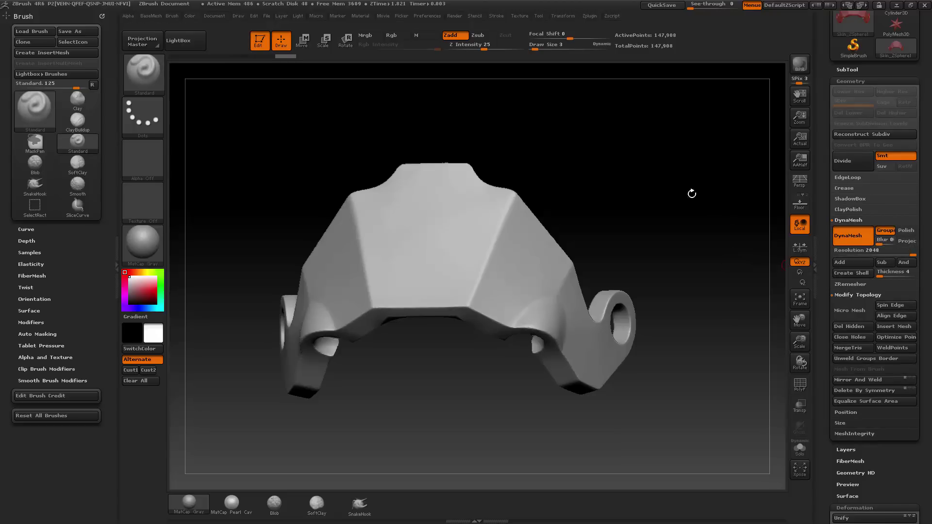
- Remesh the forehead plate with DynaMesh using Groups, and display the polyframe to view the separated pieces
drag(693, 191, 666, 137)
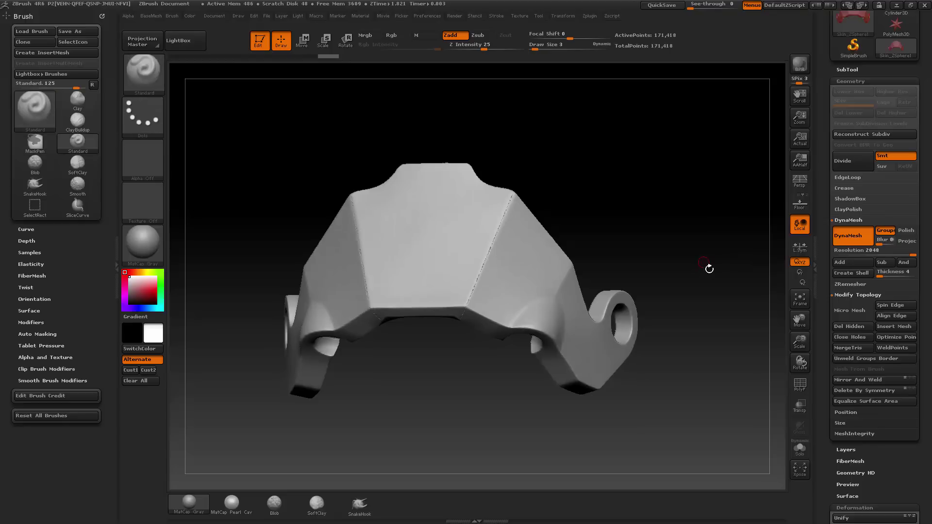
click(799, 384)
drag(693, 245, 540, 272)
- Isolate the two side pieces and grow the visible area to include the caps closing their cut faces
key(ctrl+shift)
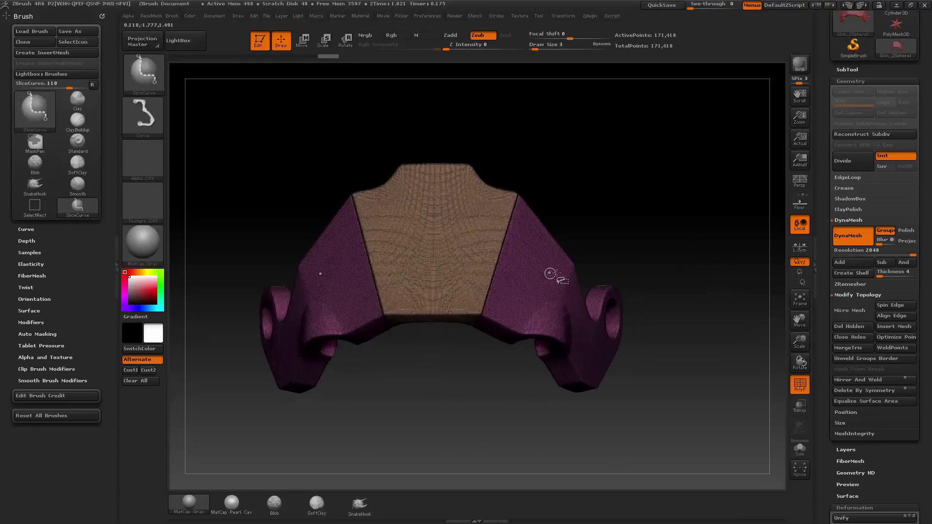
ctrl+shift+click(559, 275)
drag(602, 265, 685, 256)
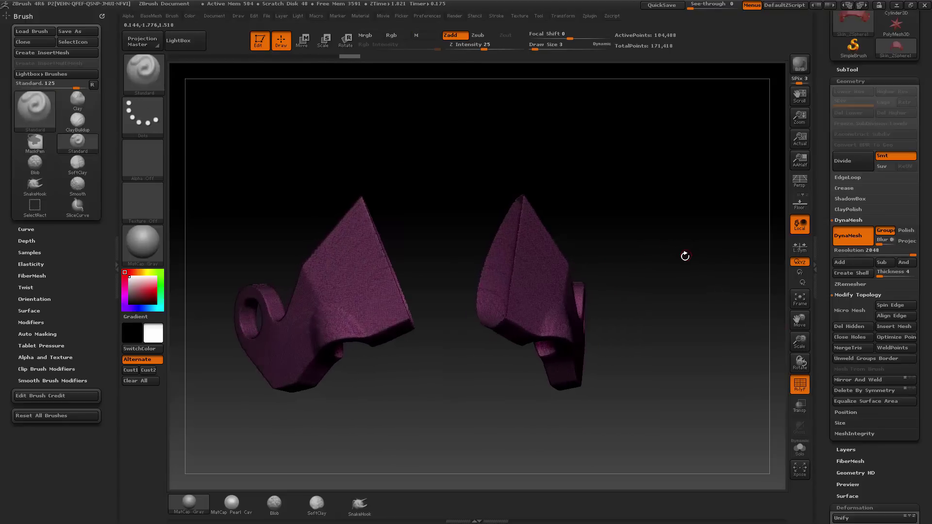
key(ctrl+shift+a)
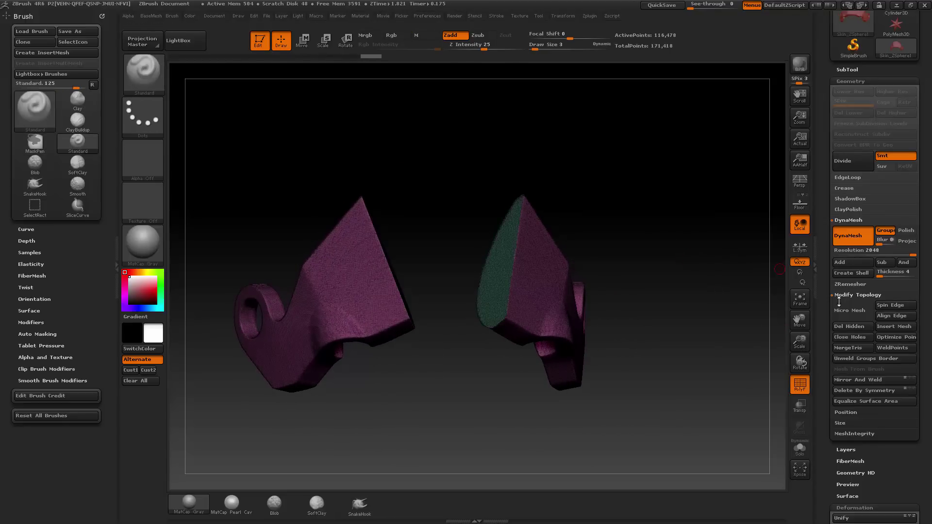
drag(636, 156, 520, 237)
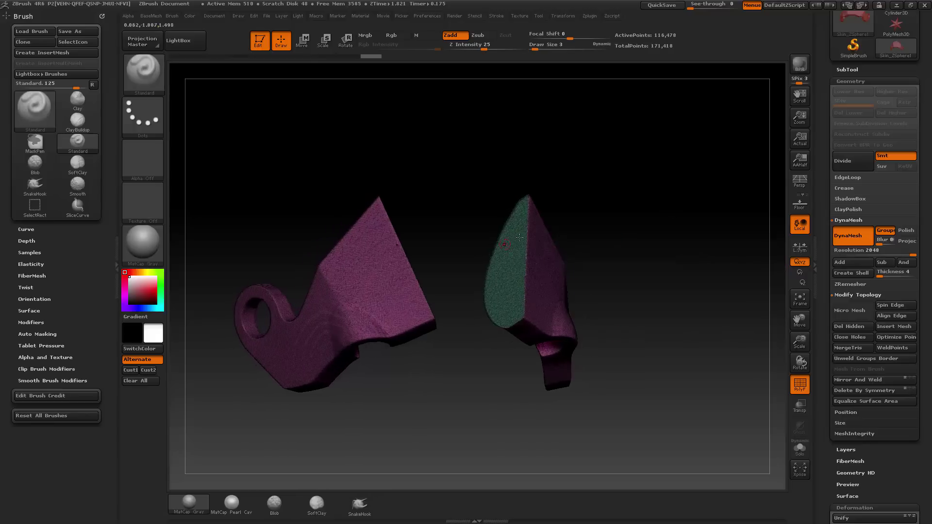
- Hide the polyframe, choose the SelectRect brush for selections, and invert visibility so only the central plate shows
drag(656, 287, 673, 215)
key(shift+f)
key(ctrl+shift)
key(ctrl+shift+b)
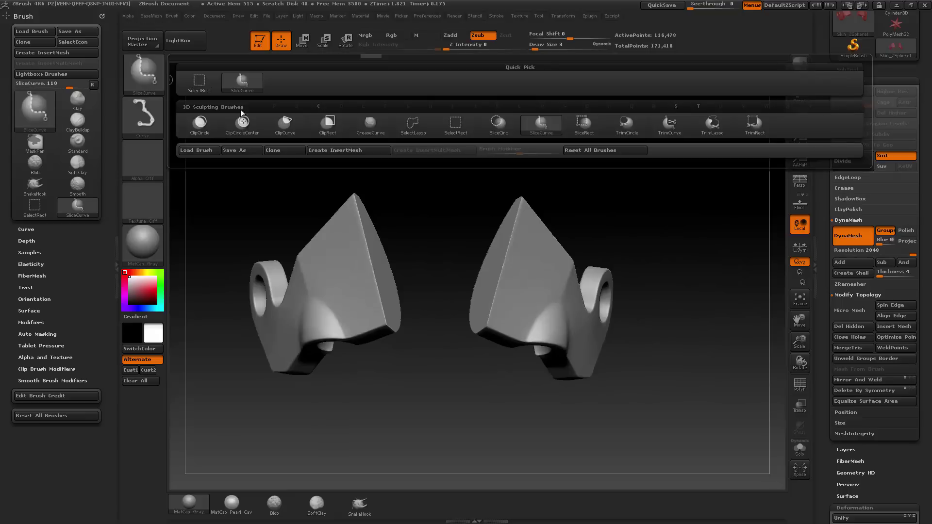
click(213, 93)
ctrl+shift+click(691, 152)
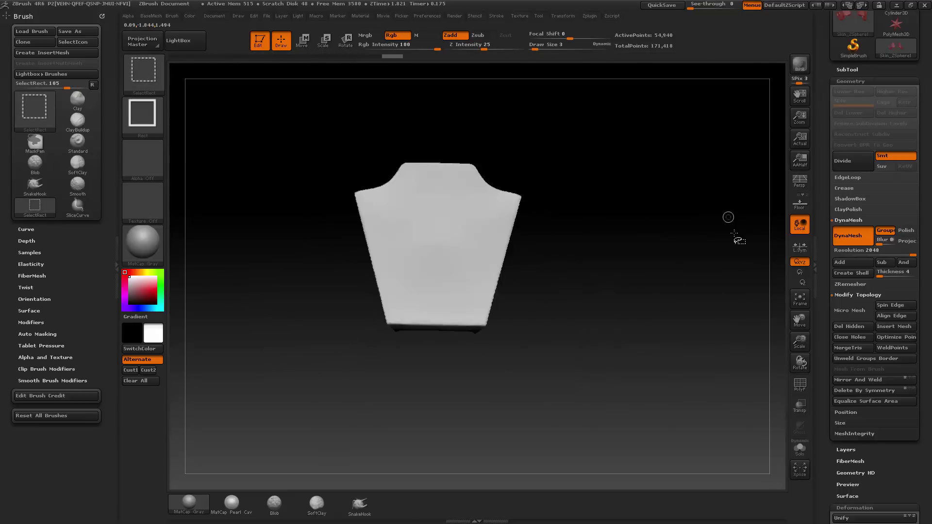
- Check the polygroups of the central plate and its side cap with the polyframe display
drag(716, 223, 515, 167)
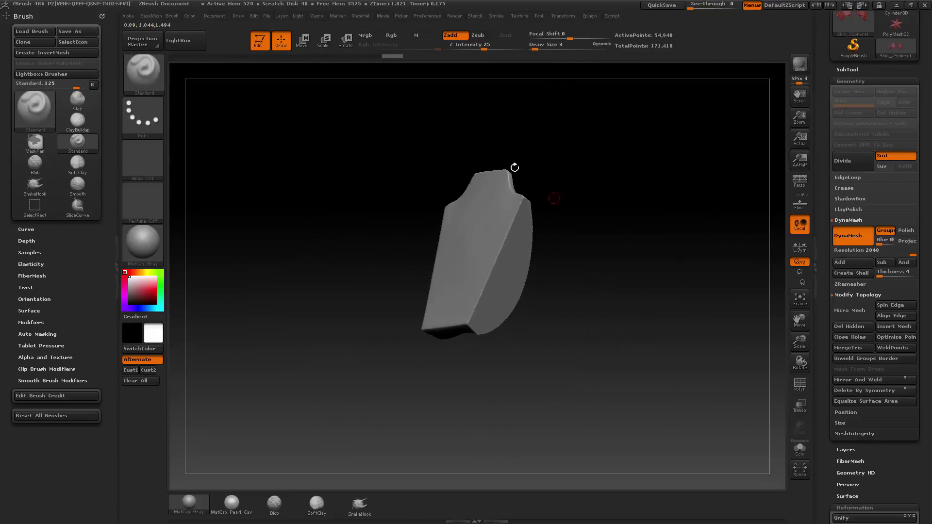
click(796, 385)
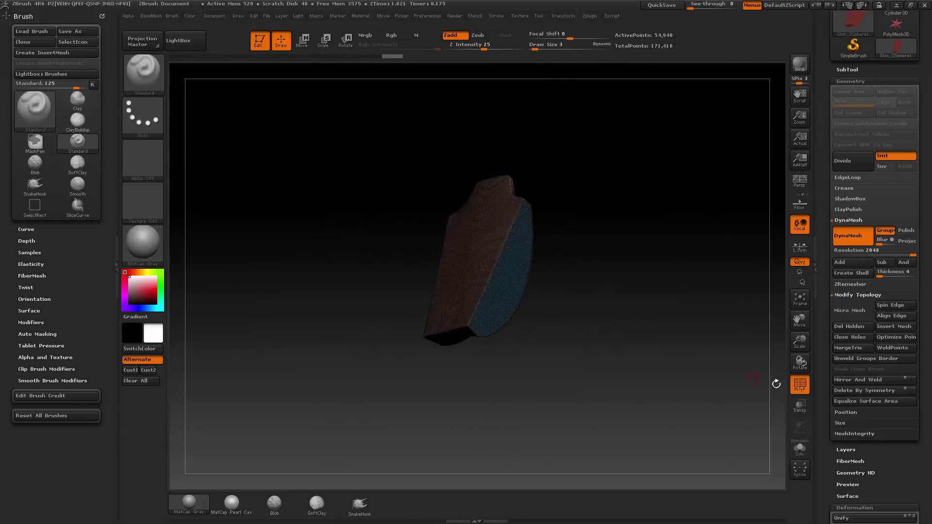
click(799, 386)
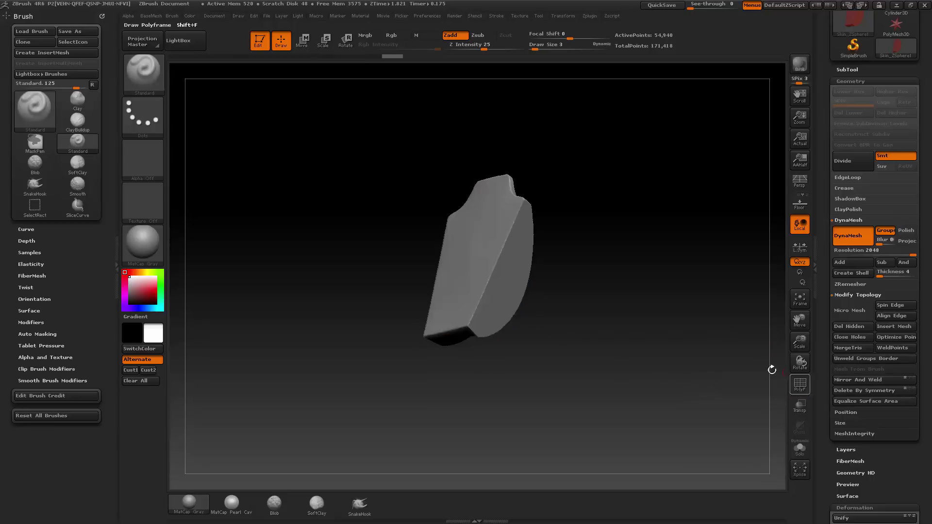
- Isolate the side pieces, grow visibility to include their caps, and combine everything visible into a single polygroup
ctrl+shift+click(721, 342)
ctrl+shift+click(592, 334)
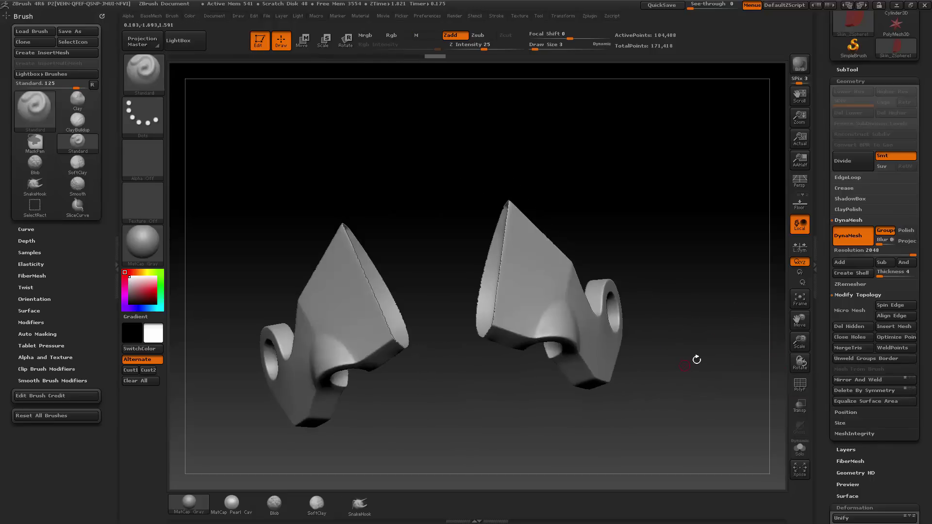
drag(697, 358, 747, 358)
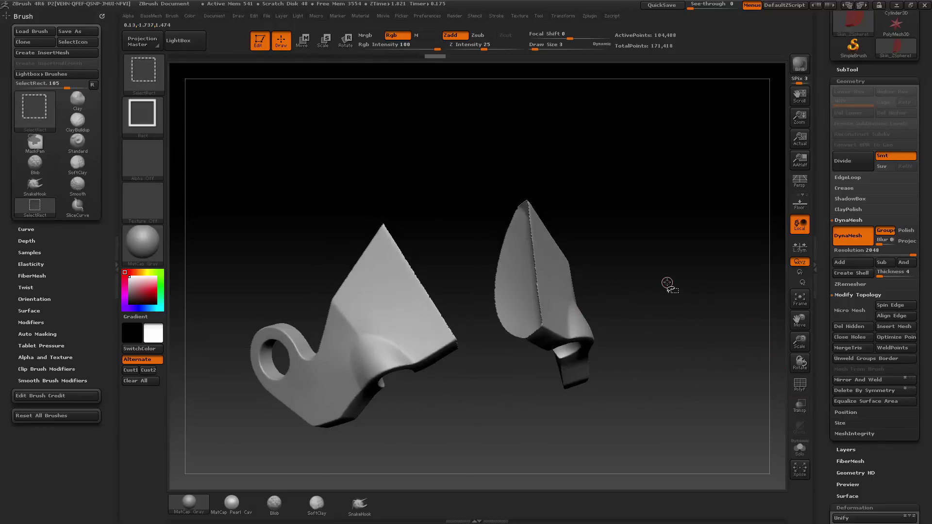
ctrl+drag(668, 281, 674, 286)
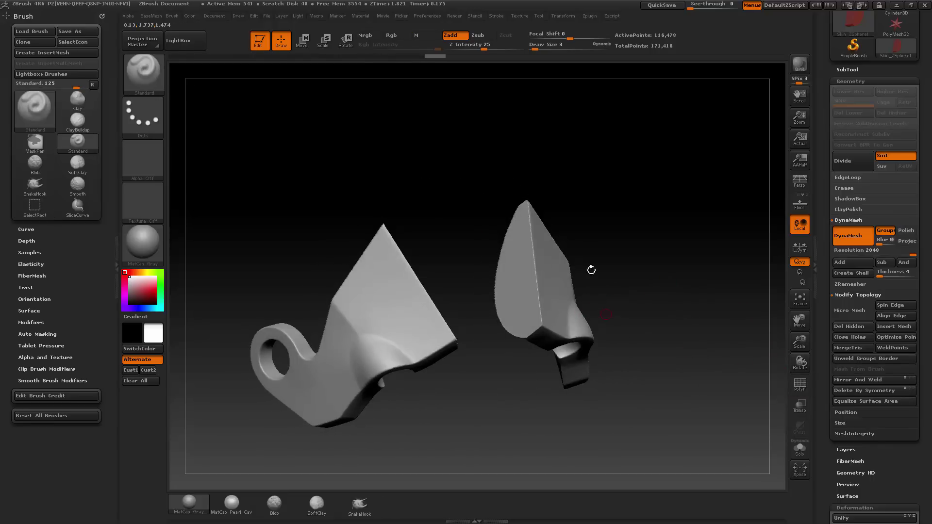
click(799, 386)
key(ctrl+w)
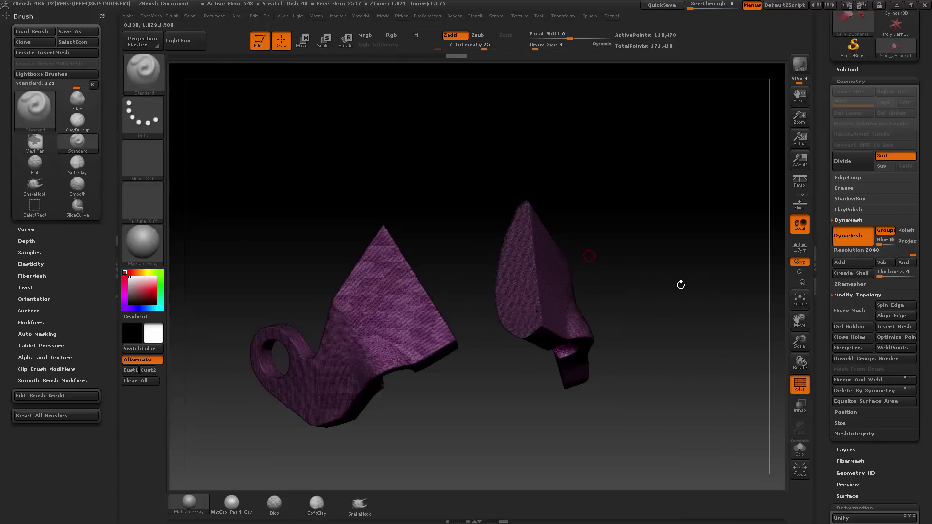
drag(681, 285, 622, 278)
- Invert visibility to the central plate, merge it and its caps into one polygroup, and hide the polyframe
ctrl+shift+drag(676, 199, 669, 278)
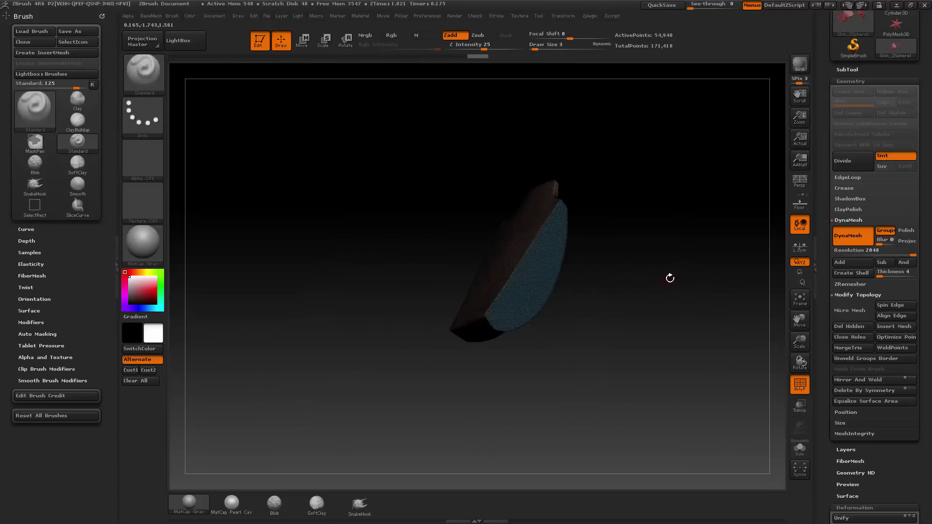
key(ctrl+w)
click(803, 382)
drag(774, 375, 728, 366)
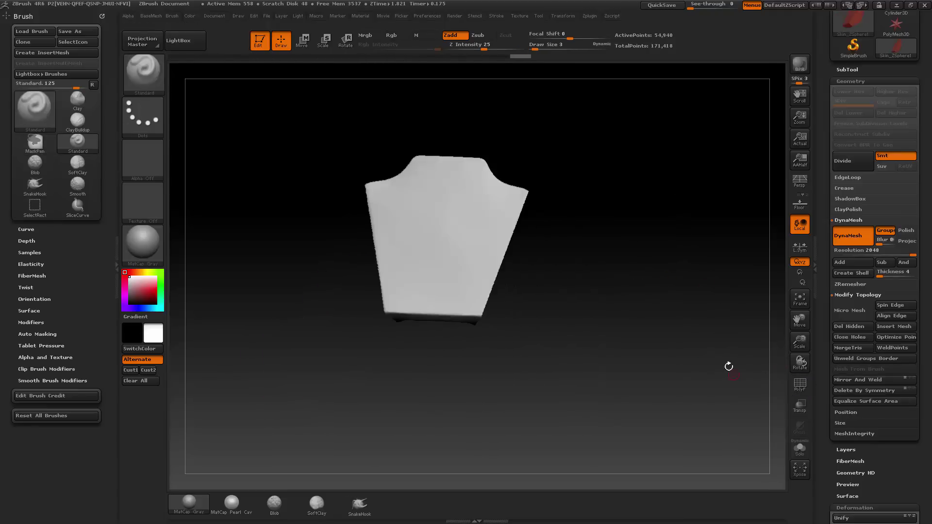
- Isolate the side pieces and the central plate in turn to check that each is hidden and shown as a whole
ctrl+shift+click(732, 381)
ctrl+shift+click(574, 272)
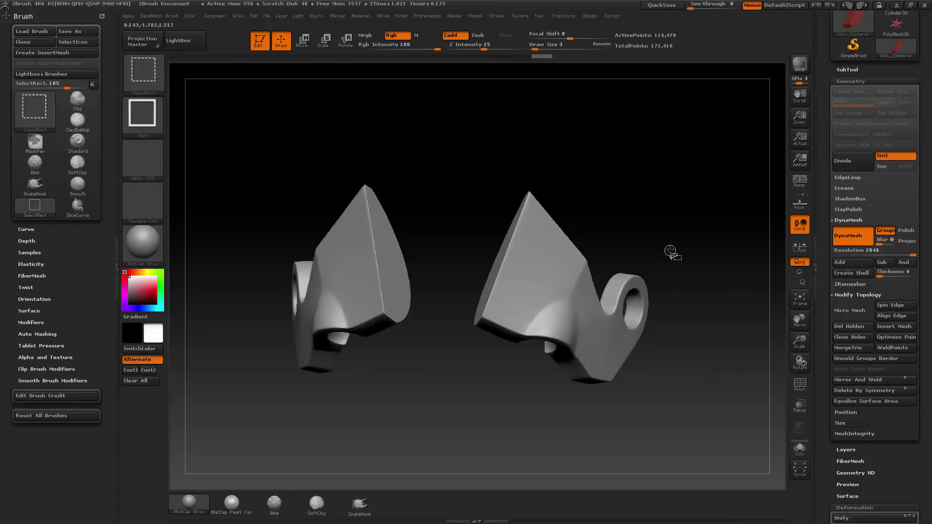
ctrl+shift+click(671, 252)
ctrl+shift+click(489, 204)
ctrl+shift+click(657, 204)
drag(657, 204, 741, 208)
ctrl+shift+click(505, 209)
ctrl+shift+click(661, 194)
- Try to smooth the seams between the central plate and the side pieces, and undo the strokes
key(])
key(])
key(])
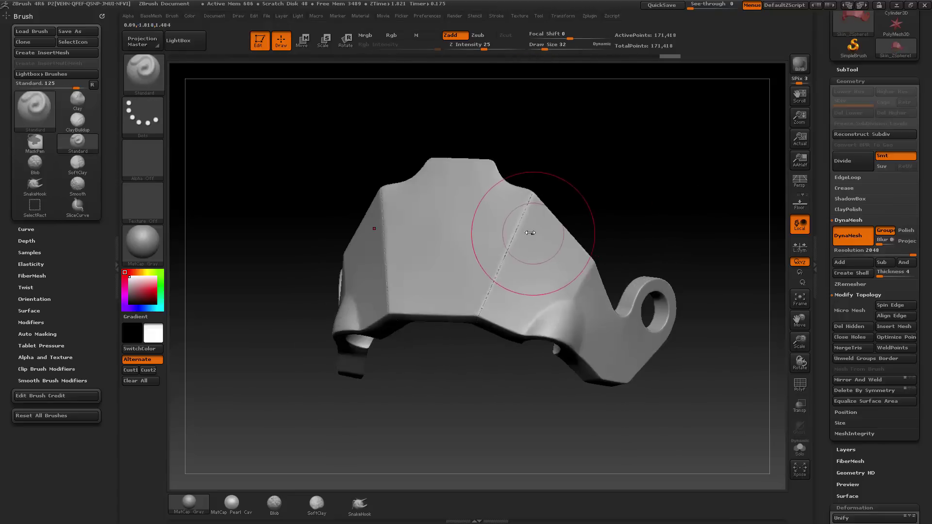
key([)
key([)
shift+drag(535, 194, 524, 214)
mouse_move(661, 162)
mouse_down()
mouse_move(571, 202)
mouse_move(595, 296)
mouse_up()
mouse_move(630, 356)
mouse_down()
mouse_move(723, 391)
mouse_move(733, 384)
mouse_up()
key([)
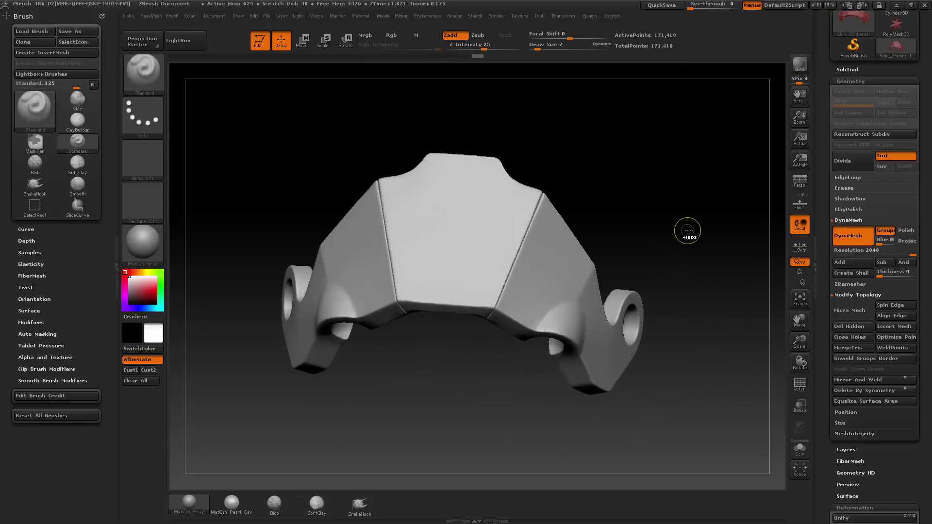
key(ctrl+z)
key(ctrl+z)
- Examine the seams between the central plate and the side pieces from several angles
drag(691, 240, 556, 280)
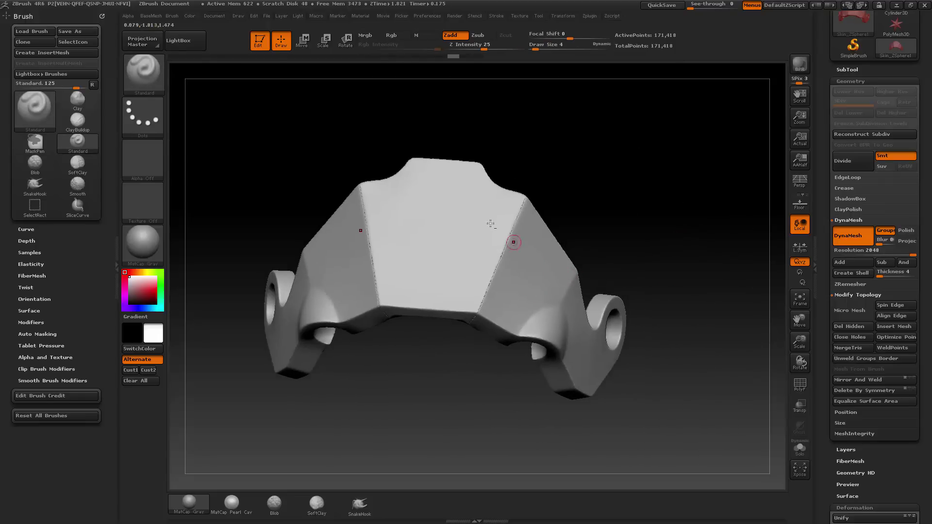
drag(685, 266, 652, 235)
key(])
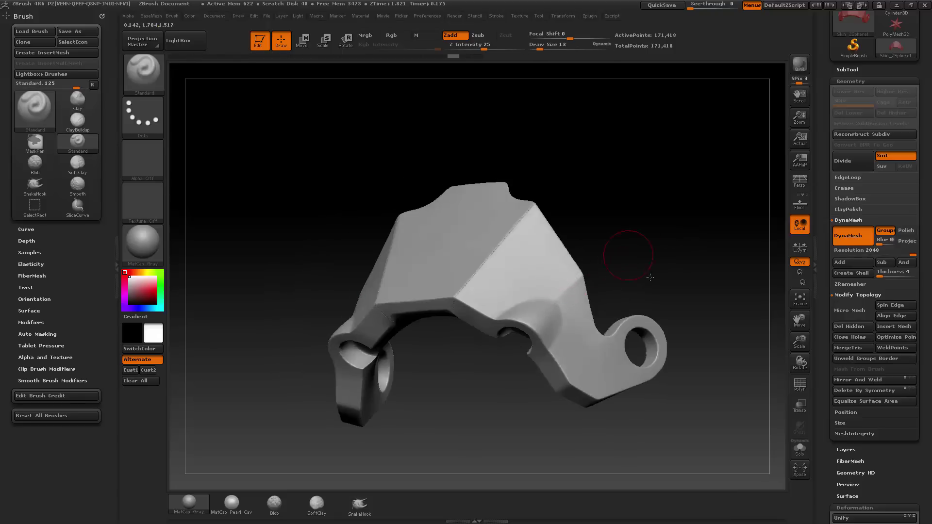
shift+drag(650, 277, 694, 283)
drag(830, 88, 830, 195)
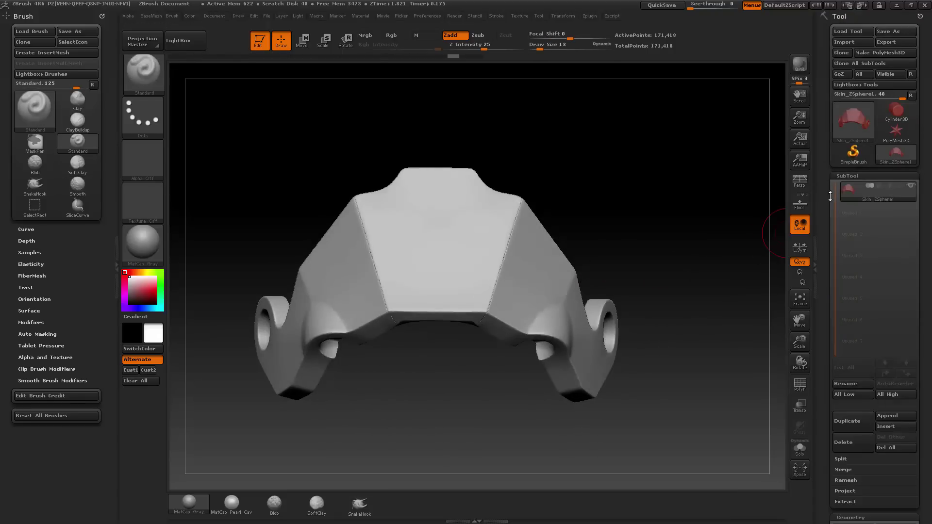
drag(687, 233, 561, 281)
key([)
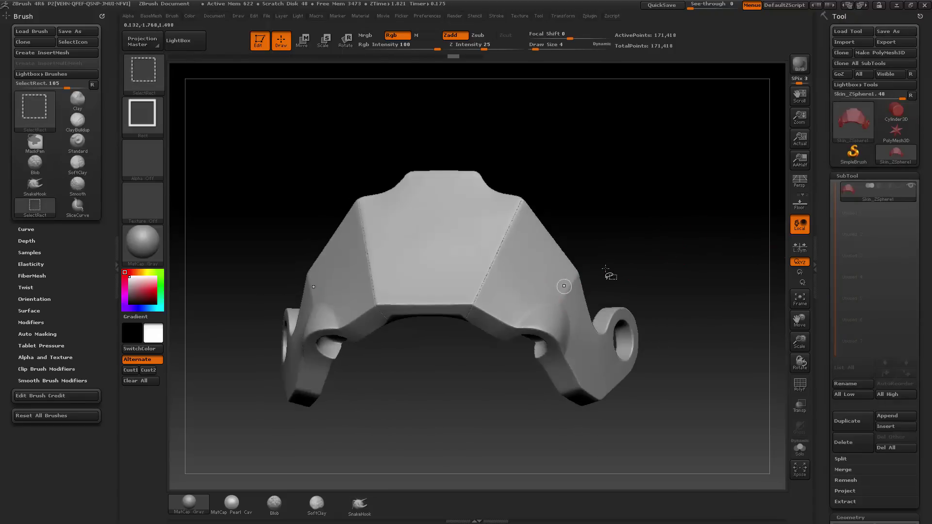
ctrl+alt+shift+click(499, 246)
ctrl+shift+click(692, 240)
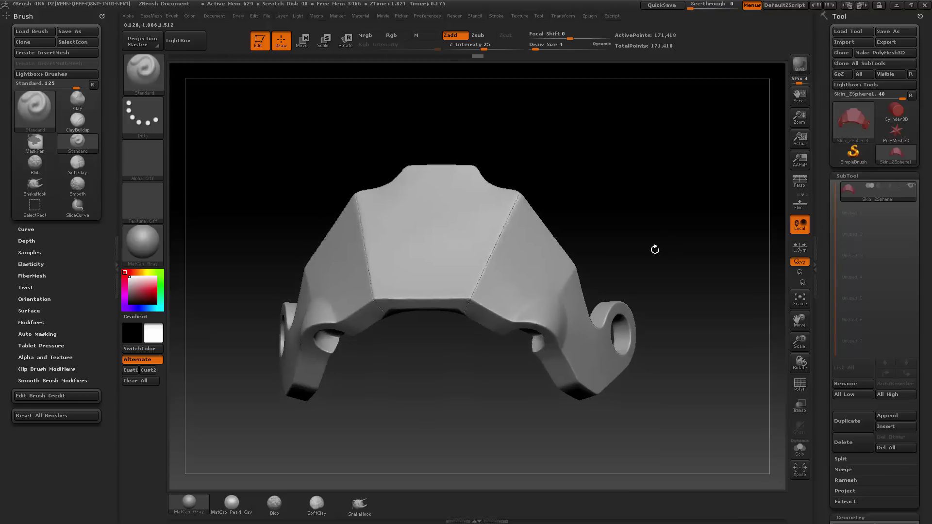
drag(655, 250, 650, 228)
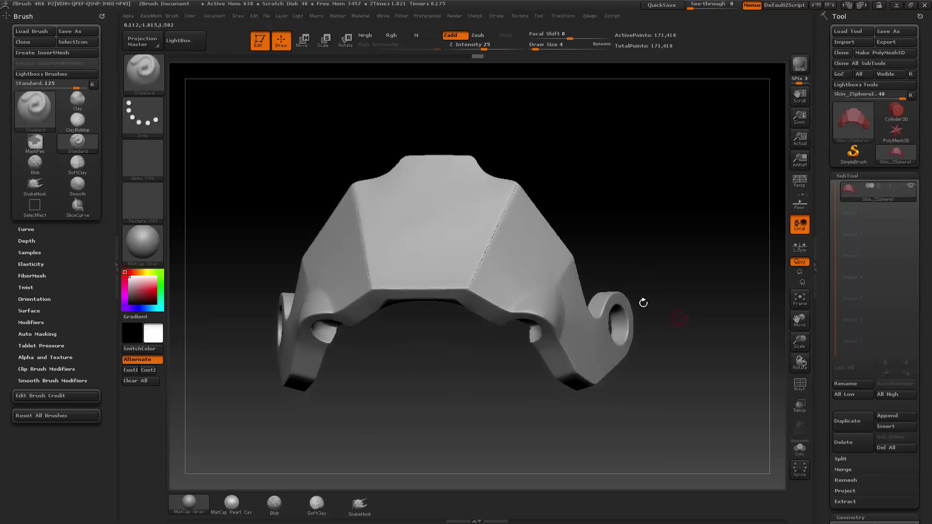
- Isolate the side pieces, open the subtool Split options to review Split Hidden, and restore the whole plate's visibility
drag(826, 289, 826, 13)
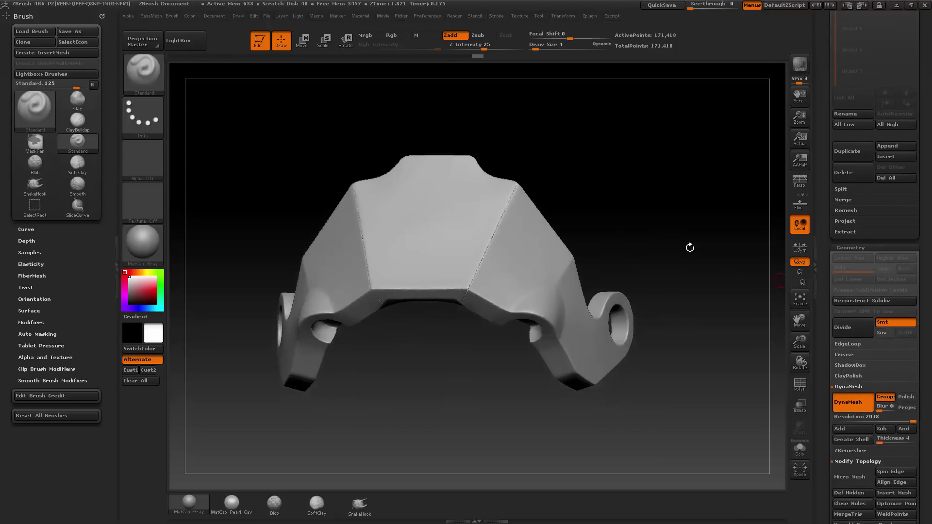
ctrl+shift+click(581, 287)
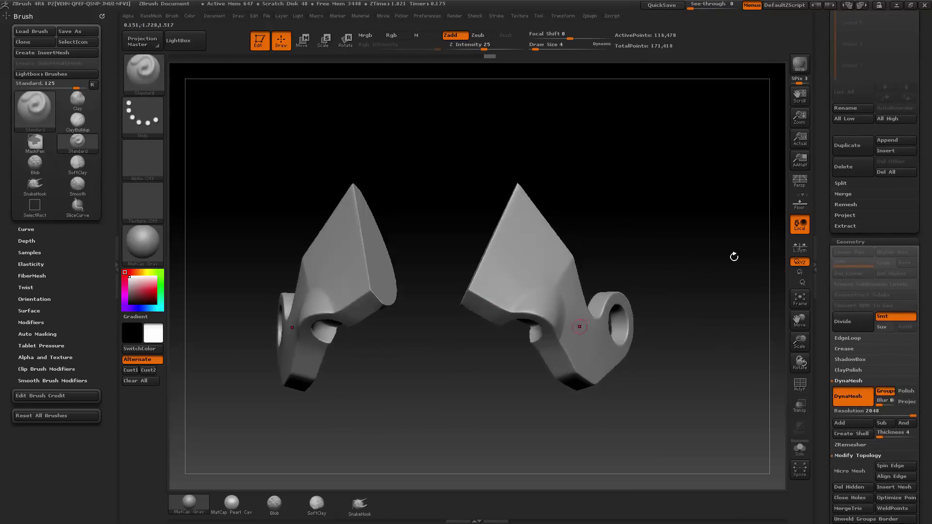
click(840, 183)
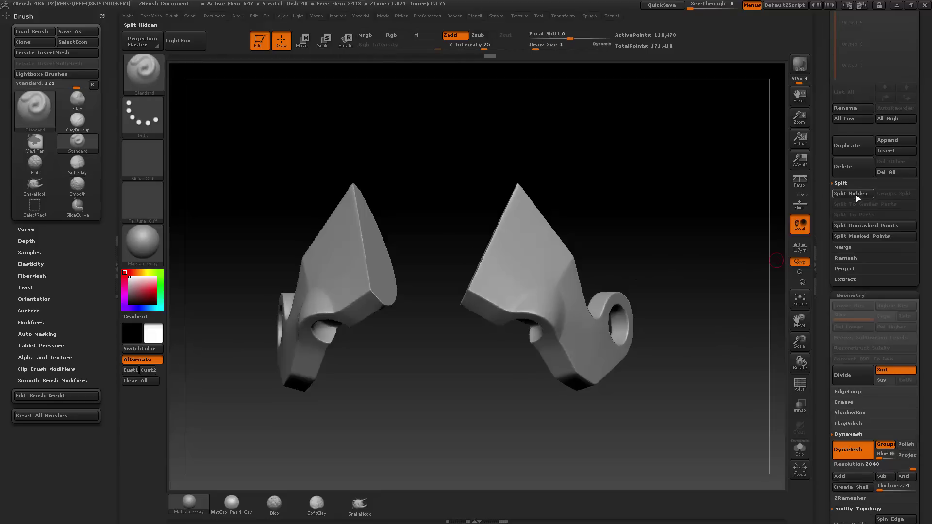
ctrl+shift+click(686, 243)
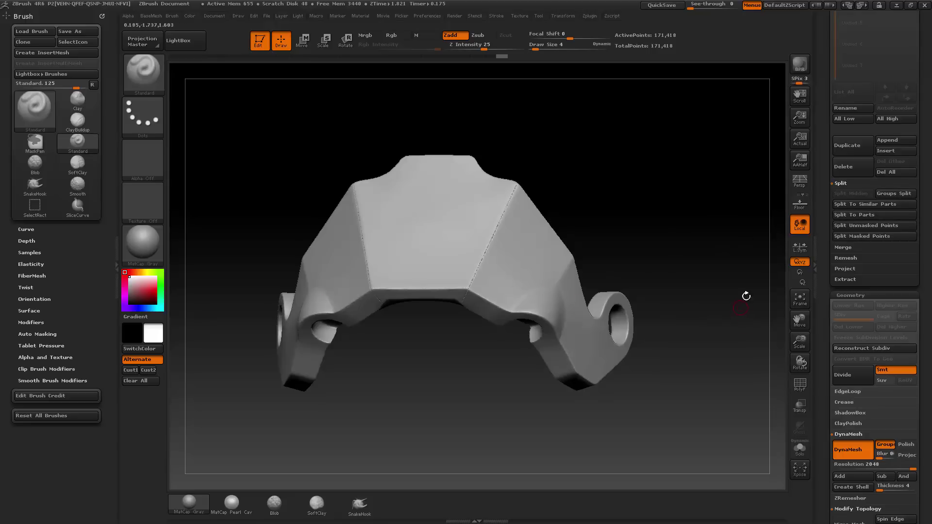
- Isolate the central plate and separate the hidden side pieces into their own subtool with Split Hidden
alt+drag(710, 215, 700, 230)
scroll(822, 207, up, 10)
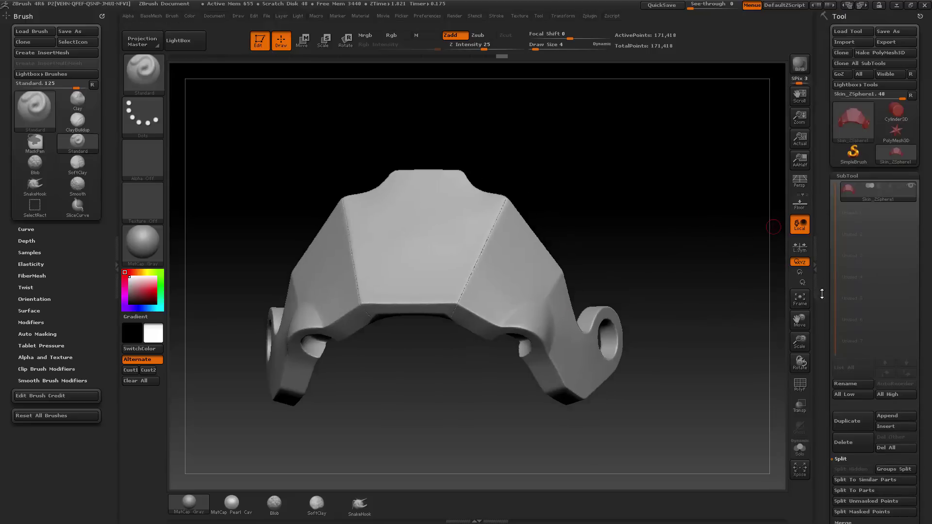
ctrl+shift+click(422, 242)
key(space)
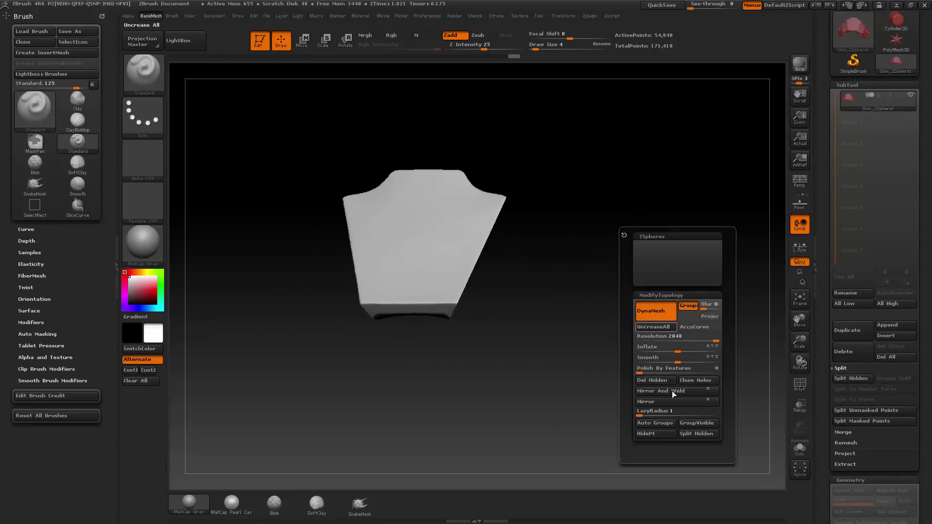
click(699, 433)
- Turn on Solo mode and select the central plate subtool to view it on its own
drag(724, 224, 738, 185)
click(799, 449)
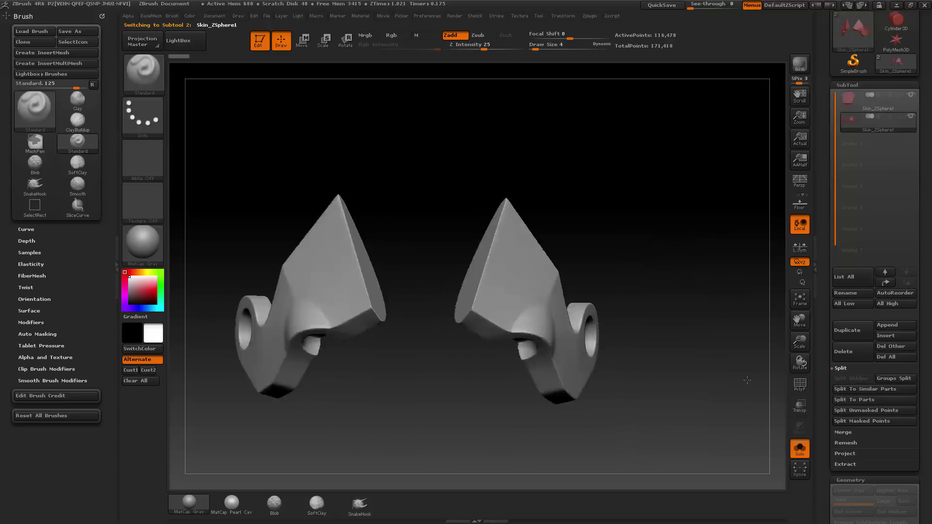
click(876, 101)
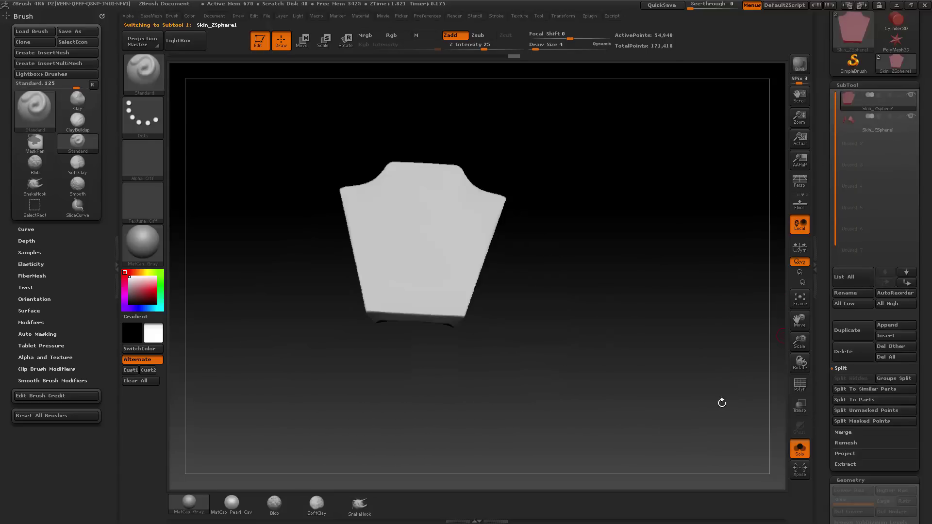
mouse_move(720, 401)
mouse_down()
mouse_move(686, 396)
mouse_move(692, 385)
mouse_up()
- Smooth the edges of the isolated central plate along its slanted side faces
key(s)
drag(694, 384, 698, 376)
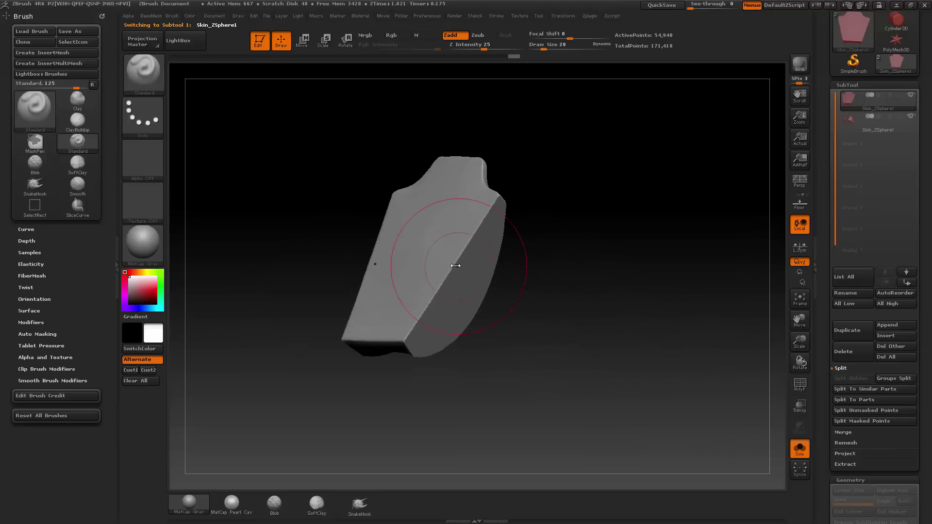
key(shift)
drag(548, 190, 494, 221)
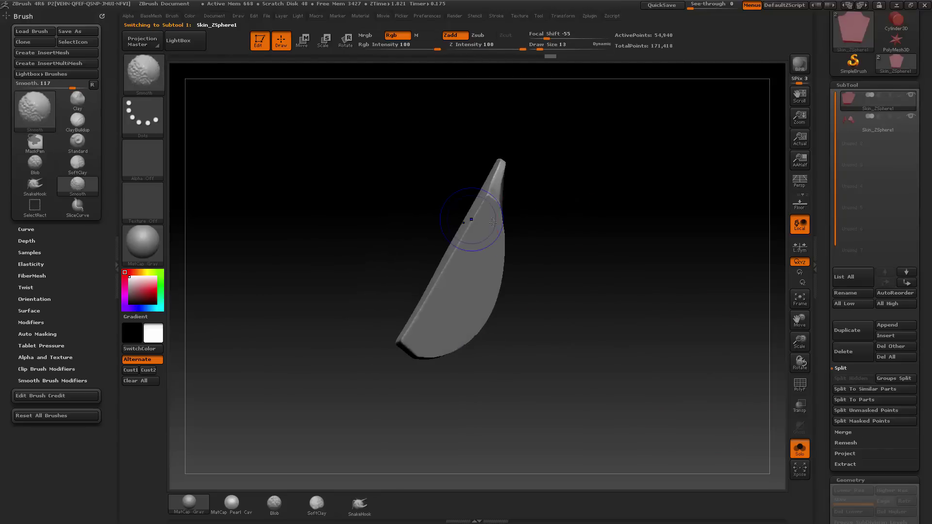
shift+drag(501, 288, 559, 296)
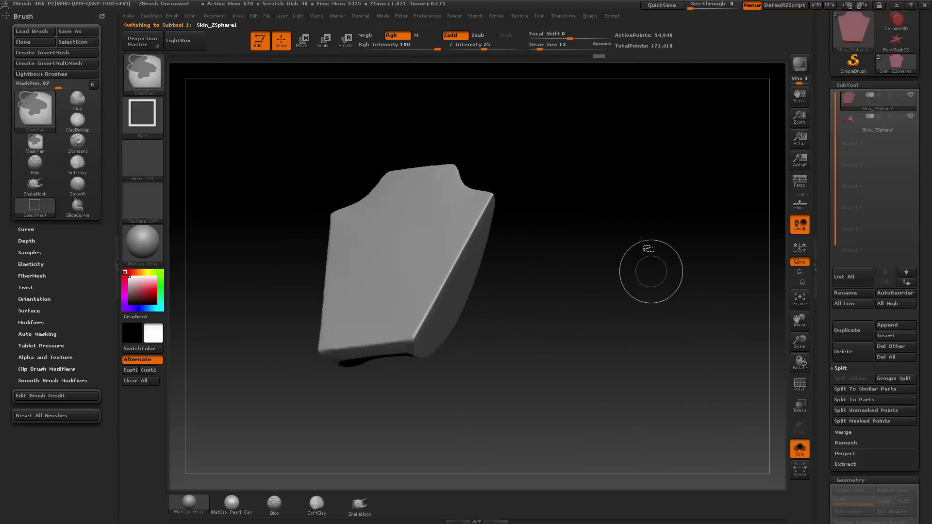
- Smooth the edges of the side pieces and turn off Solo mode to show all pieces together
key(shift)
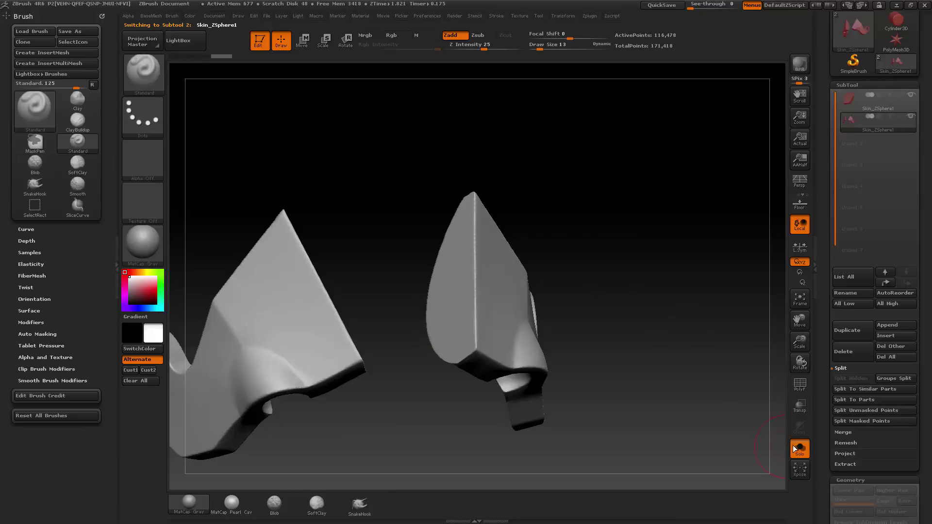
mouse_move(562, 238)
shift+mouse_down()
mouse_move(562, 251)
mouse_move(627, 253)
mouse_move(610, 235)
mouse_move(617, 290)
shift+mouse_up()
mouse_move(701, 300)
mouse_down()
mouse_move(704, 314)
mouse_move(692, 309)
mouse_up()
drag(670, 420, 641, 385)
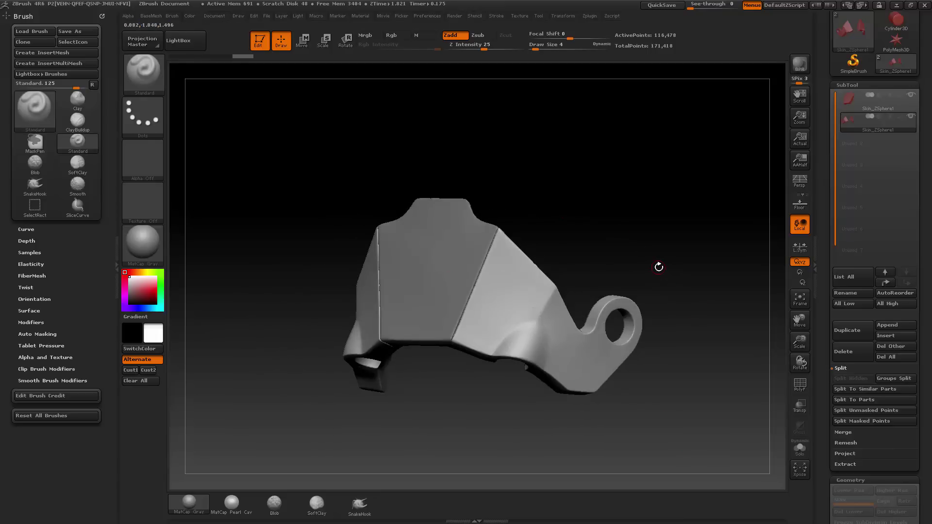
- Paint mask patches along the upper edges of the side pieces with MaskPen, and clear the mask
mouse_move(659, 267)
mouse_down()
mouse_move(610, 197)
mouse_move(595, 225)
mouse_move(614, 206)
mouse_move(606, 235)
mouse_move(589, 216)
mouse_move(483, 246)
mouse_up()
key(s)
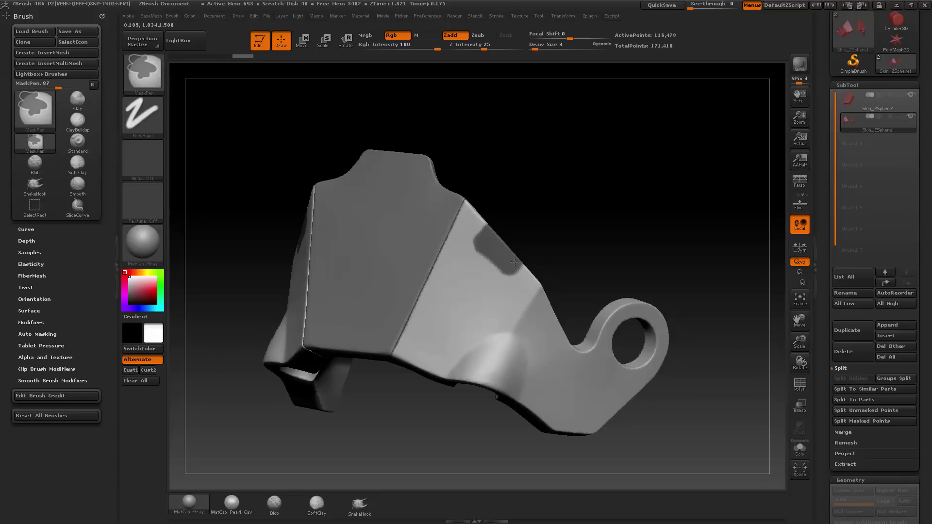
mouse_move(596, 226)
mouse_down()
mouse_move(500, 223)
mouse_move(507, 255)
mouse_move(515, 244)
mouse_move(499, 236)
mouse_up()
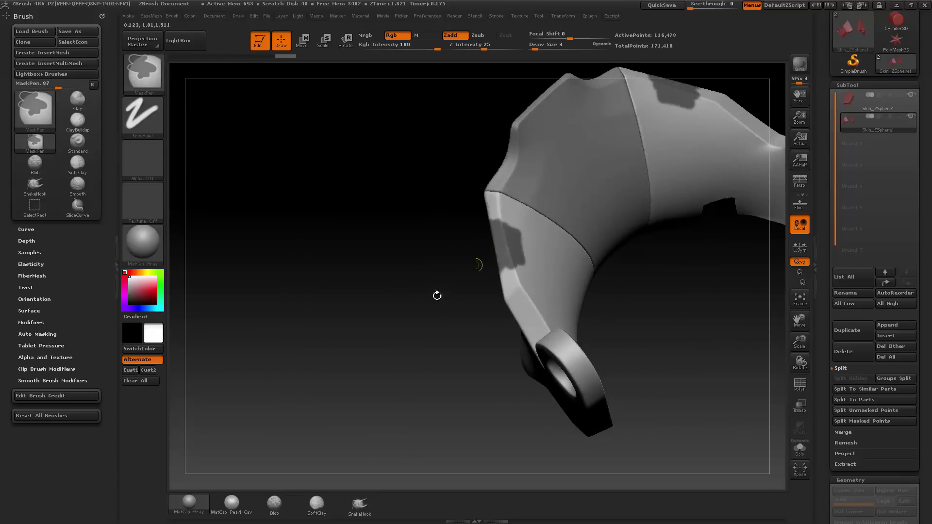
mouse_move(437, 295)
mouse_down()
mouse_move(530, 220)
mouse_move(536, 248)
mouse_move(454, 258)
mouse_move(495, 258)
mouse_up()
mouse_move(596, 234)
mouse_down()
mouse_move(462, 216)
mouse_move(474, 241)
mouse_move(503, 262)
mouse_move(642, 228)
mouse_move(631, 218)
mouse_move(647, 244)
mouse_up()
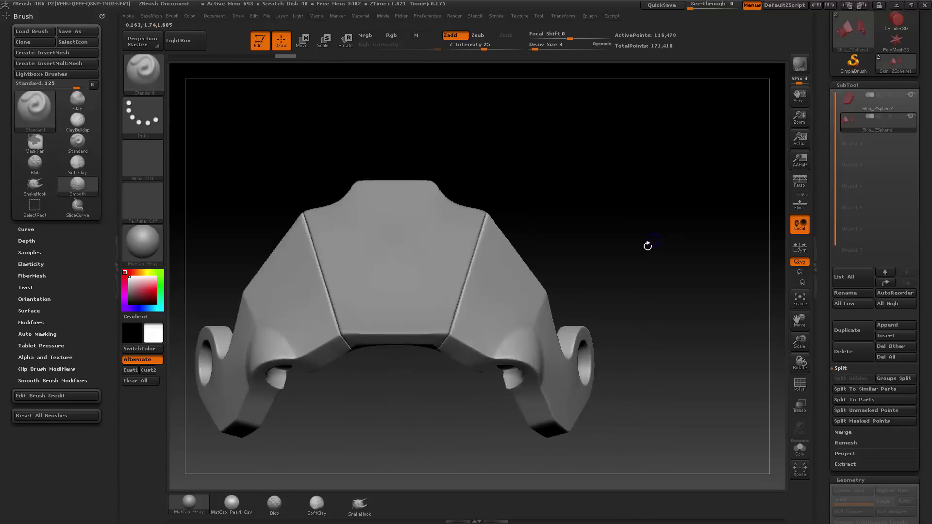
- Check the side pieces with the central plate hidden, and switch to showing only the central plate subtool
key(s)
key(ctrl)
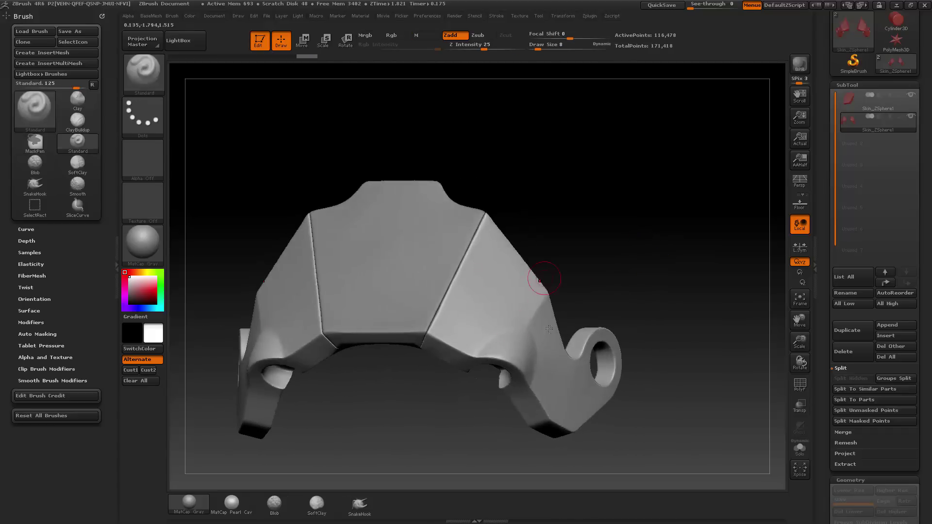
click(910, 96)
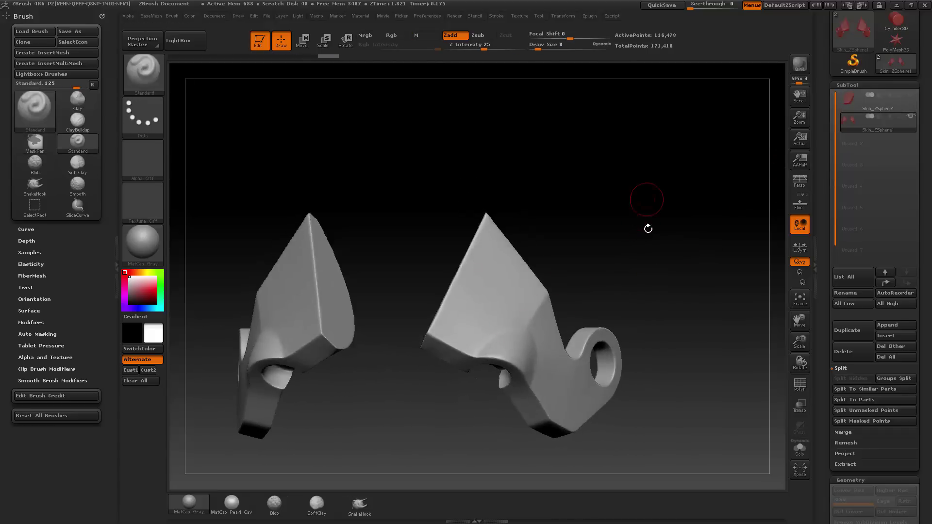
mouse_move(647, 227)
mouse_down()
mouse_move(663, 239)
mouse_move(645, 229)
mouse_move(656, 233)
mouse_move(626, 252)
mouse_move(521, 293)
mouse_move(539, 339)
mouse_up()
click(896, 106)
click(910, 117)
- Isolate two rectangular areas near the central plate's lower sides with SelectRect, and restore full visibility
key(ctrl+shift)
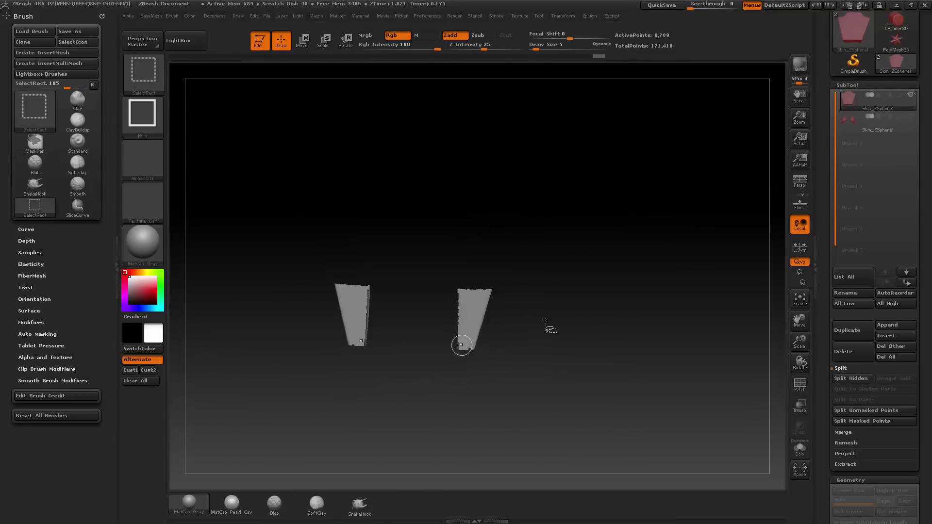
mouse_move(456, 305)
mouse_down()
mouse_move(539, 277)
mouse_move(597, 302)
mouse_move(621, 273)
mouse_move(616, 306)
mouse_move(628, 325)
mouse_move(616, 333)
mouse_up()
key(ctrl+shift)
ctrl+shift+click(614, 292)
key(ctrl+shift)
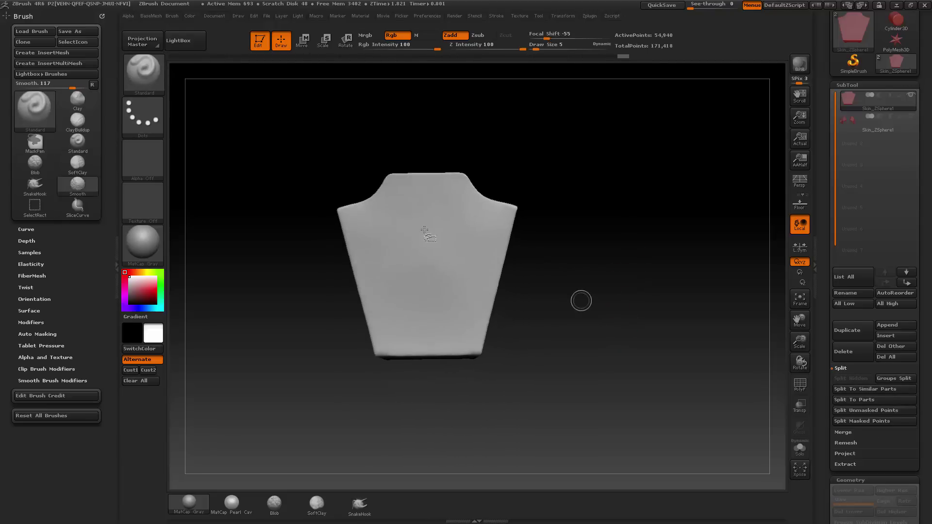
- Choose the SliceRect brush and turn on PolyFrame for the central plate
click(148, 68)
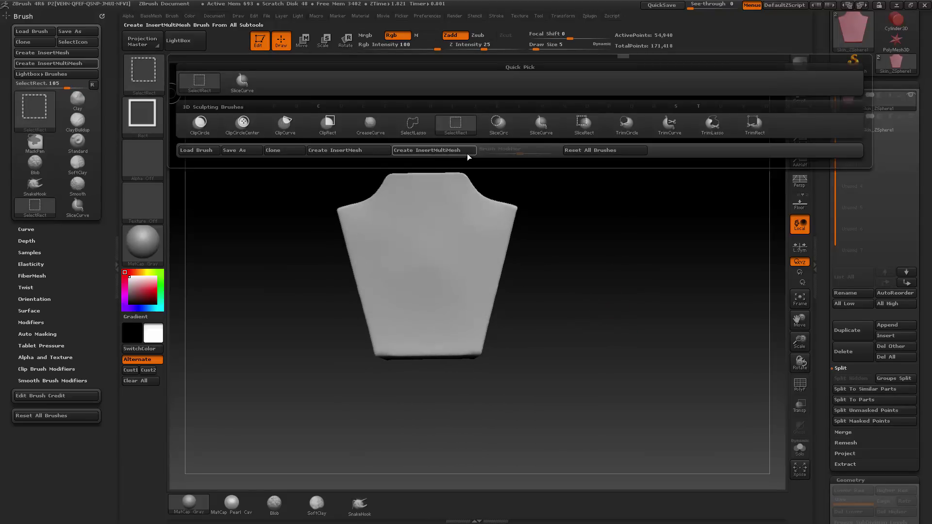
click(584, 126)
click(800, 383)
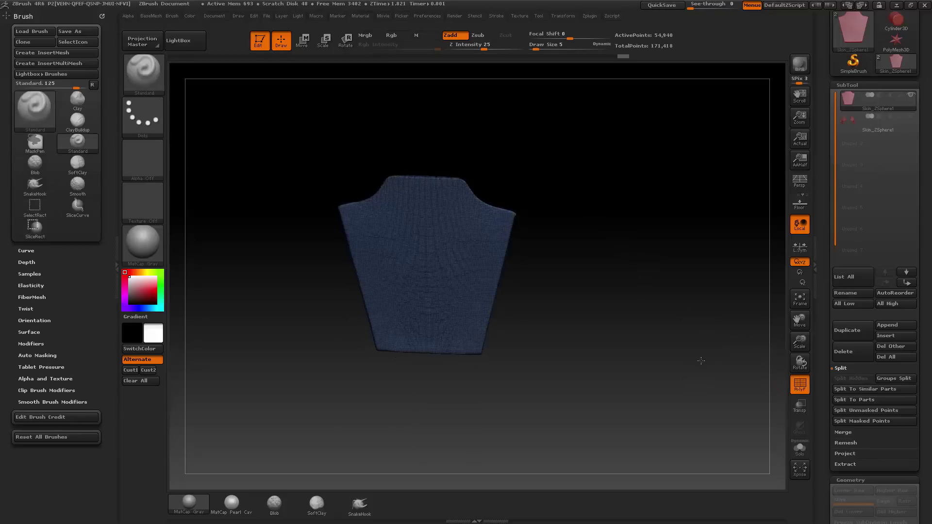
drag(690, 353, 697, 363)
mouse_move(547, 257)
ctrl+shift+mouse_down()
mouse_move(579, 329)
mouse_move(525, 324)
mouse_move(646, 345)
ctrl+shift+mouse_up()
- Draw a Transpose line along the plate's slanted side edge, align the camera to it, and return to Draw mode
drag(587, 229, 534, 195)
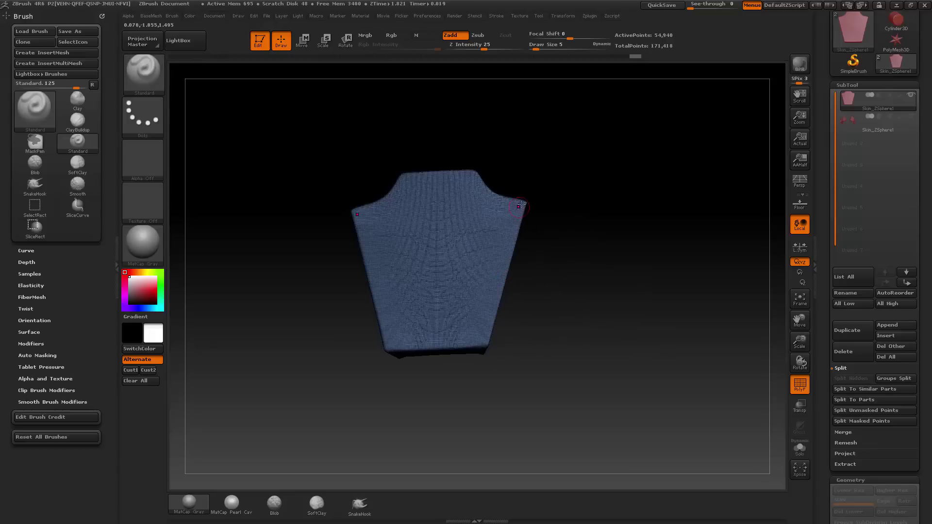
drag(560, 321, 528, 257)
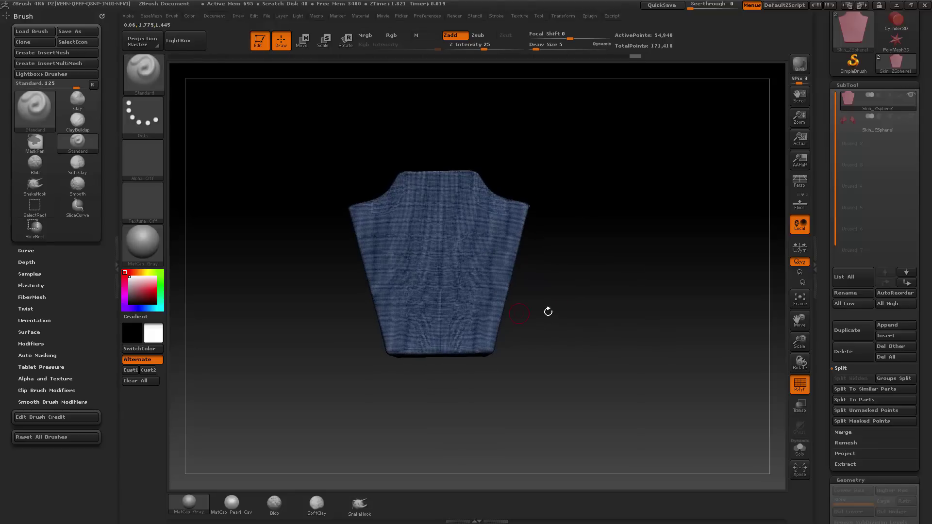
drag(575, 294, 581, 280)
key(w)
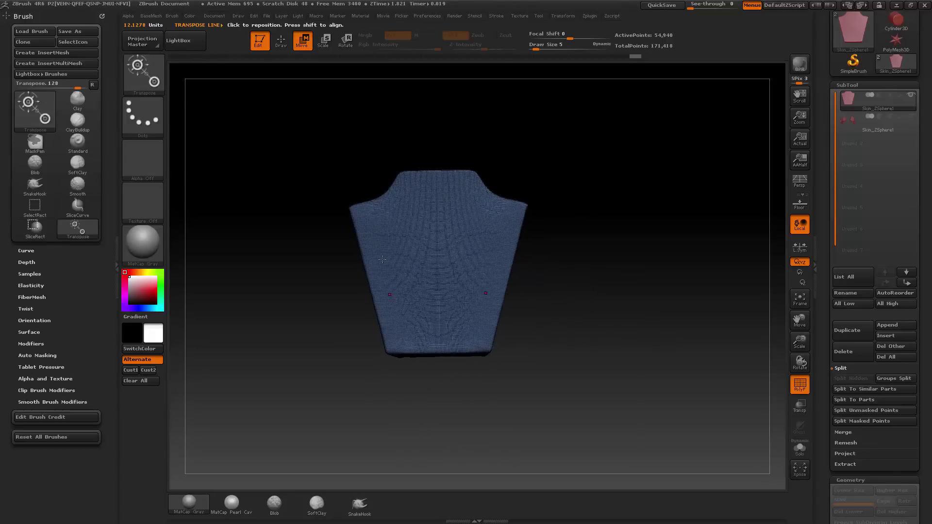
drag(526, 204, 485, 364)
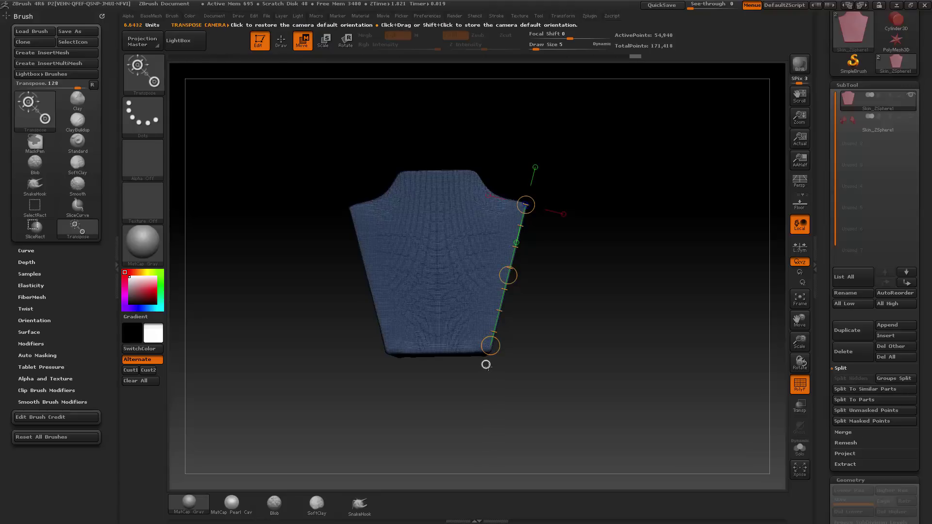
click(486, 364)
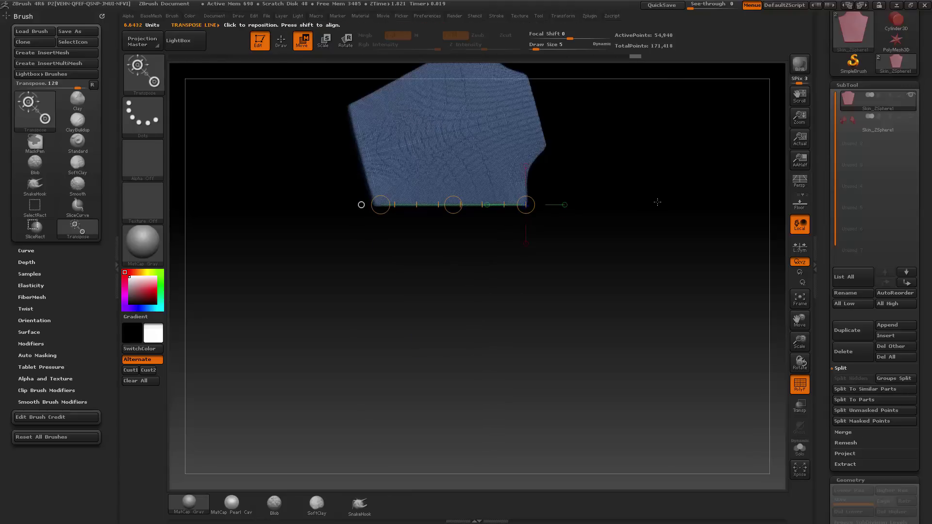
key(q)
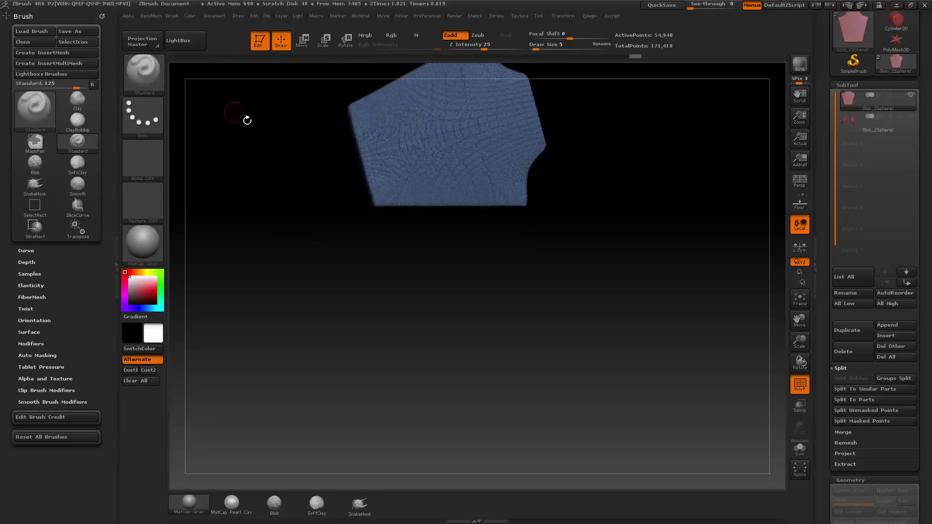
- Slice a rectangular polygroup into the middle of the plate's slanted edge with SliceRect, and examine it with PolyFrame off and on
key(ctrl+shift)
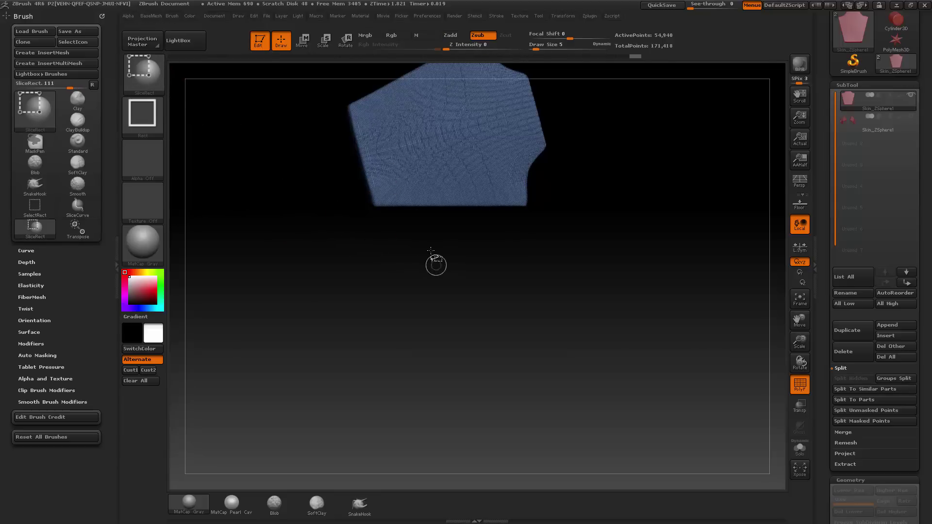
mouse_move(430, 251)
ctrl+shift+mouse_down()
mouse_move(507, 330)
mouse_move(495, 268)
ctrl+shift+mouse_up()
drag(661, 302, 499, 182)
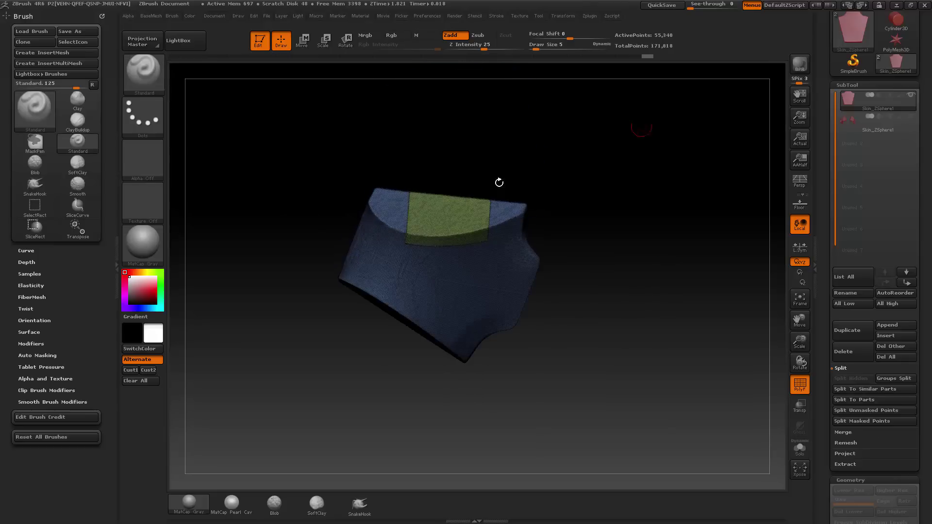
drag(605, 164, 610, 161)
drag(641, 150, 645, 254)
click(794, 390)
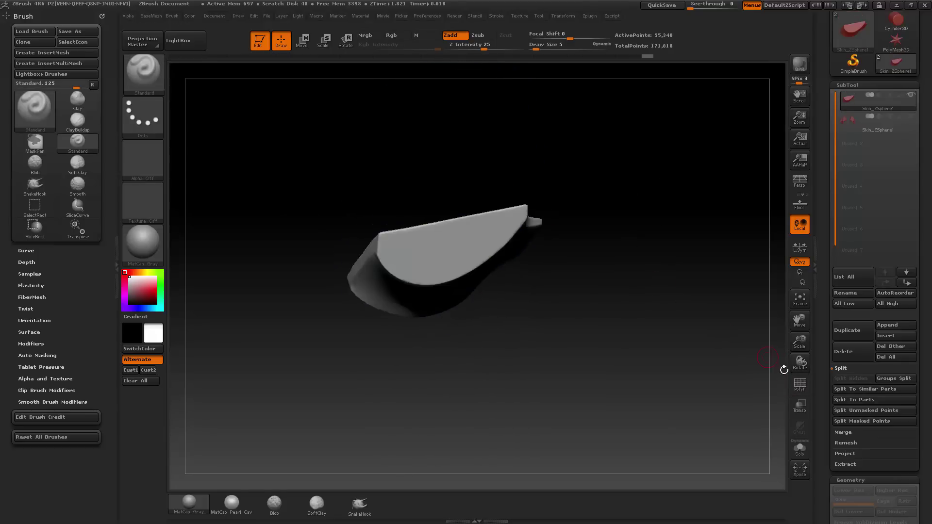
drag(727, 368, 683, 335)
click(800, 384)
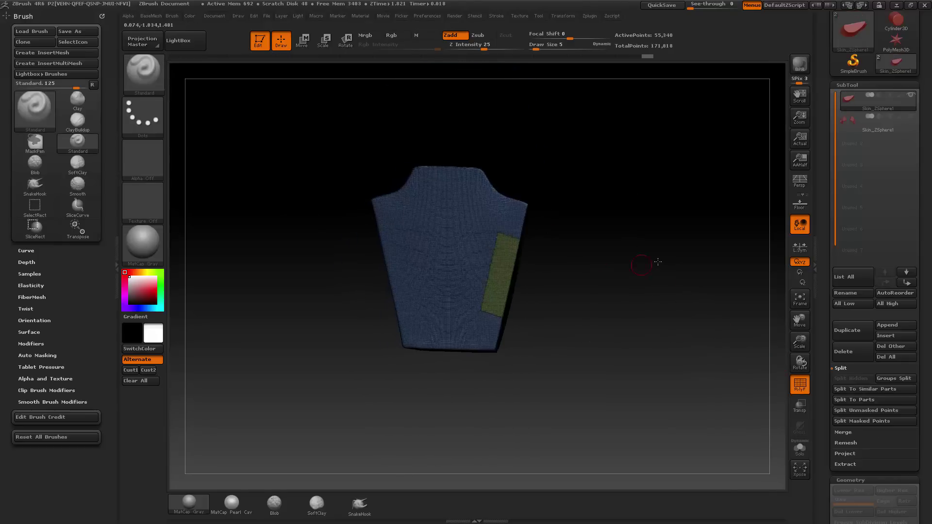
shift+drag(658, 262, 640, 257)
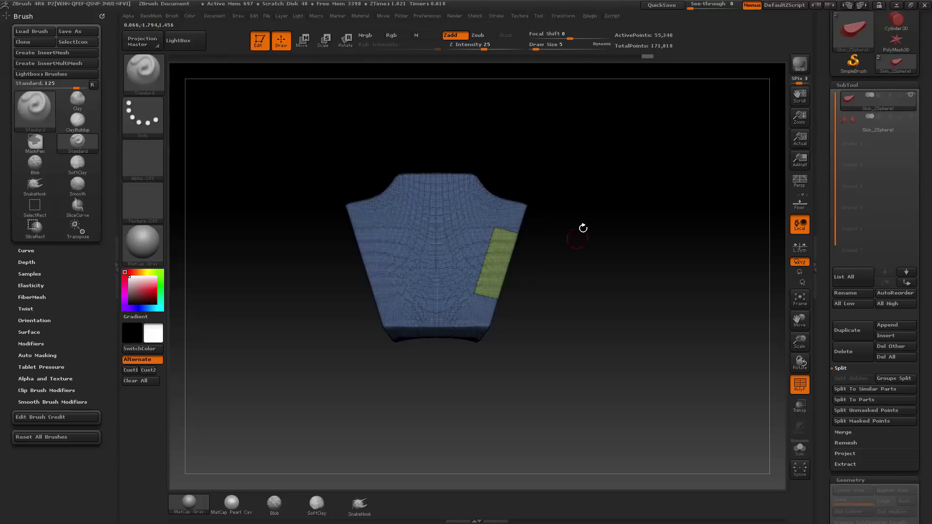
drag(583, 229, 591, 252)
- Re-DynaMesh the central plate to separate the sliced rectangular group, and turn off PolyFrame
key(1)
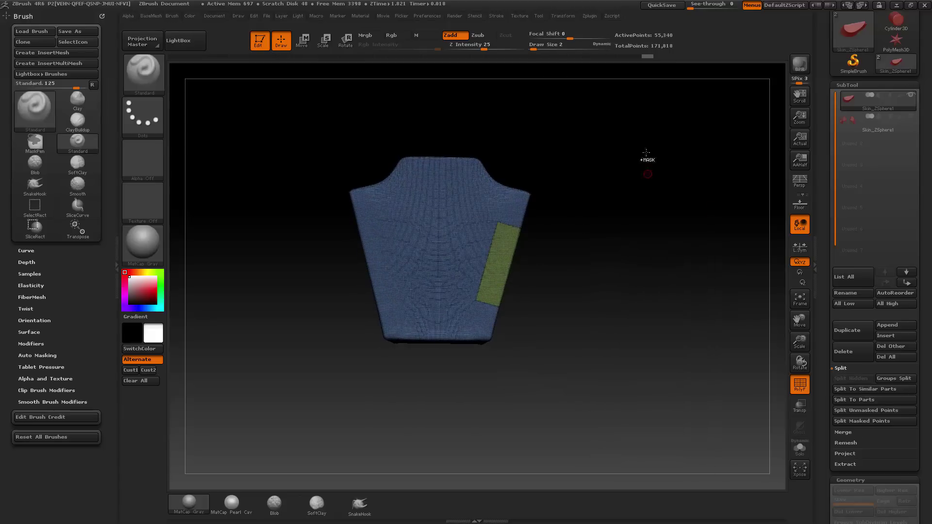
ctrl+drag(645, 156, 657, 316)
click(799, 382)
- Smooth the seam between the rectangular insert and the central plate
alt+drag(682, 284, 675, 323)
key(s)
click(487, 245)
mouse_move(497, 244)
shift+mouse_down()
mouse_move(467, 296)
mouse_move(473, 363)
shift+mouse_up()
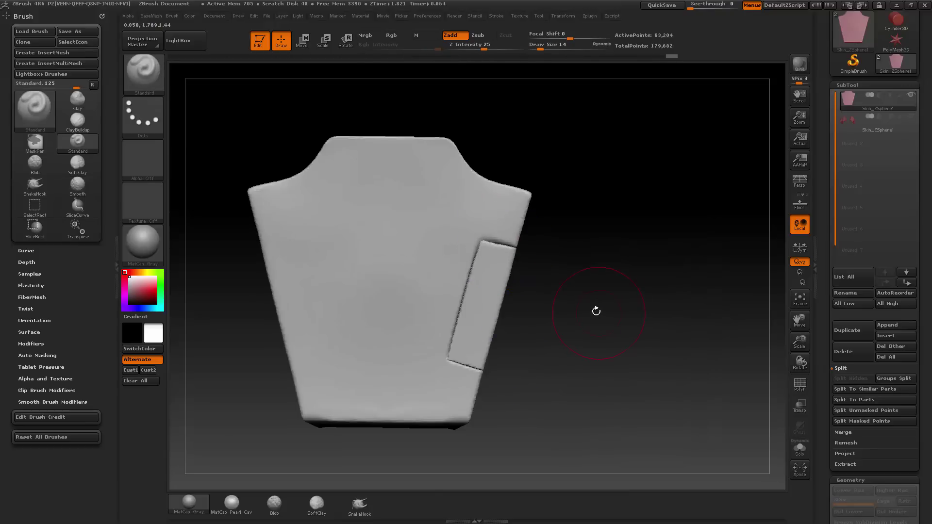
drag(595, 312, 588, 315)
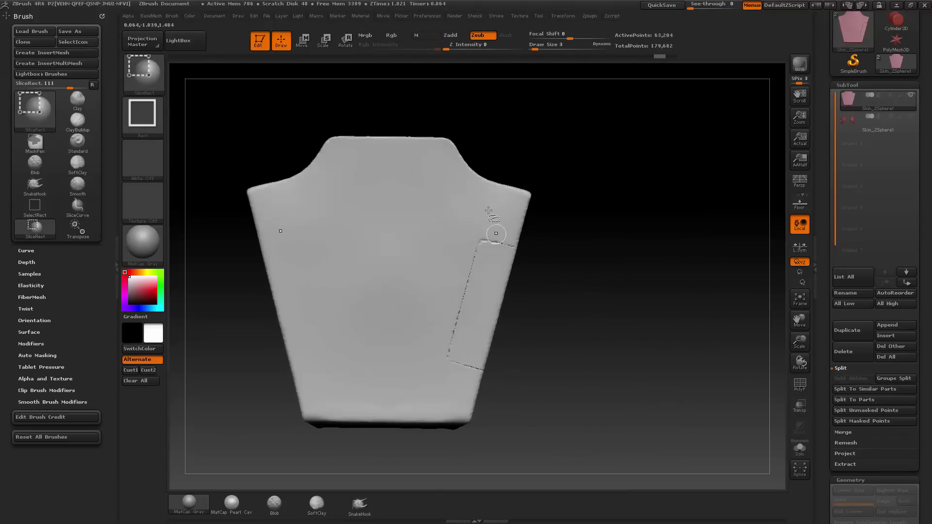
- Hide the rectangular insert so that only the notched plate body is visible
ctrl+alt+shift+click(486, 243)
drag(676, 326, 631, 340)
ctrl+shift+click(669, 332)
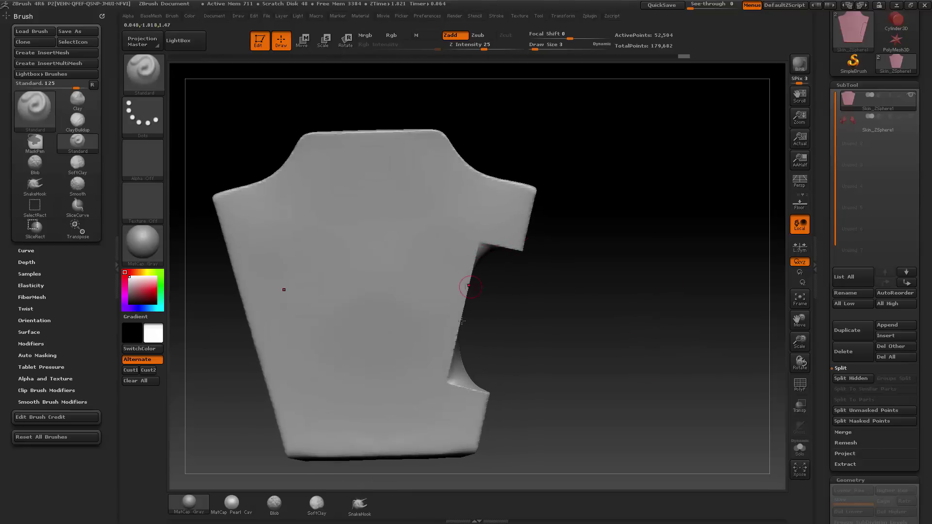
- Align the camera to the plate's notched slanted edge using the Transpose line, and return to Draw mode
drag(553, 354, 629, 287)
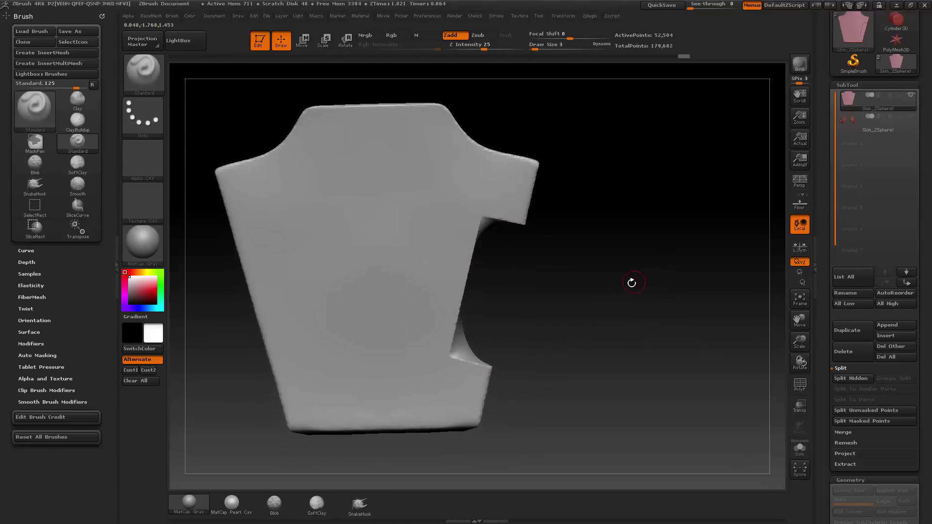
key(w)
click(474, 434)
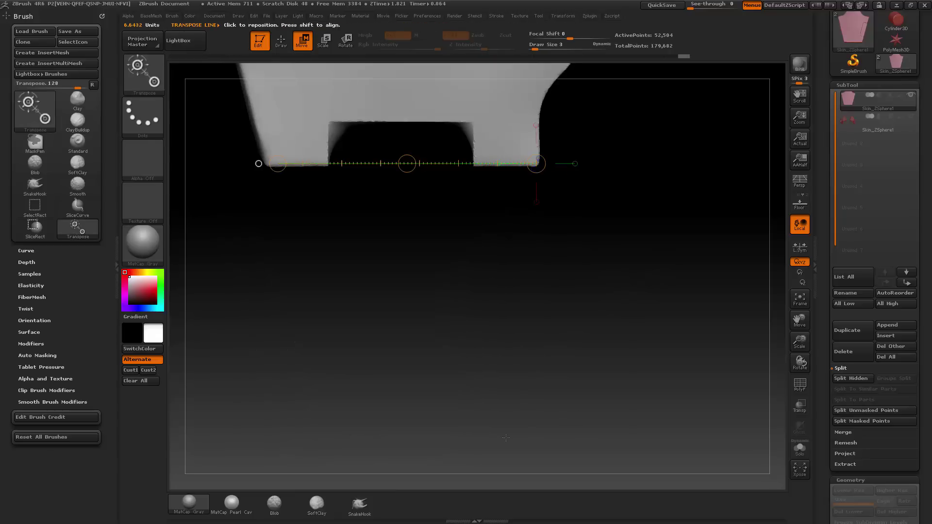
key(q)
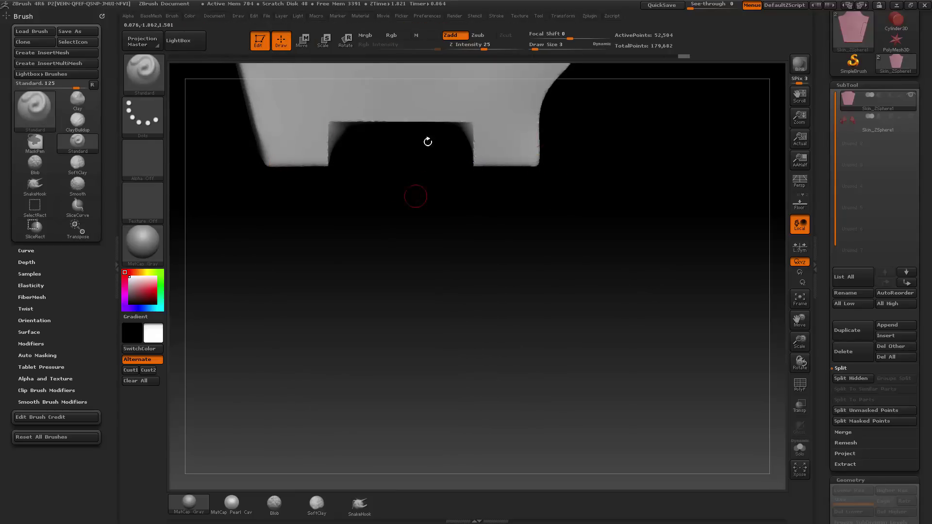
- Flatten the inner wall of the notch with the ClipRect brush, and bring up SelectRect in the brush palette
ctrl+shift+click(141, 69)
ctrl+shift+click(148, 80)
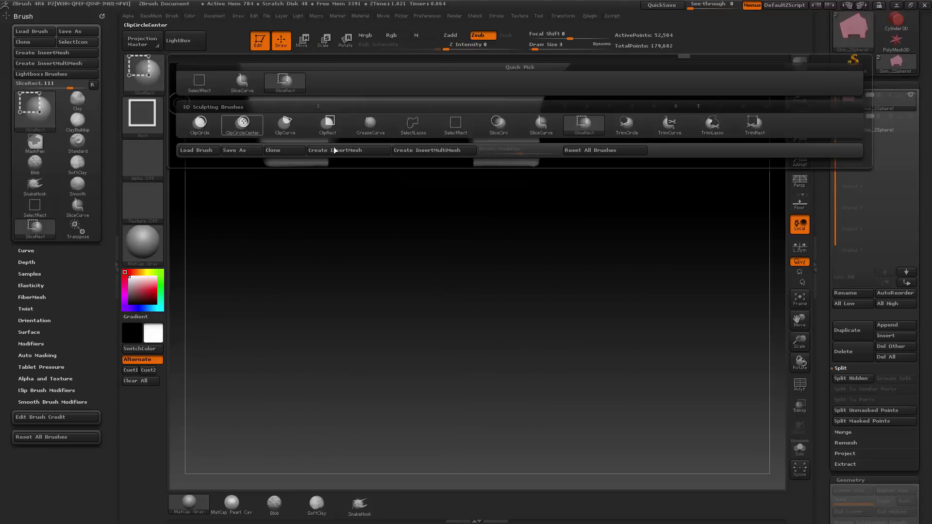
ctrl+shift+click(328, 124)
mouse_move(377, 216)
ctrl+shift+mouse_down()
mouse_move(462, 322)
mouse_move(417, 231)
mouse_move(477, 240)
ctrl+shift+mouse_up()
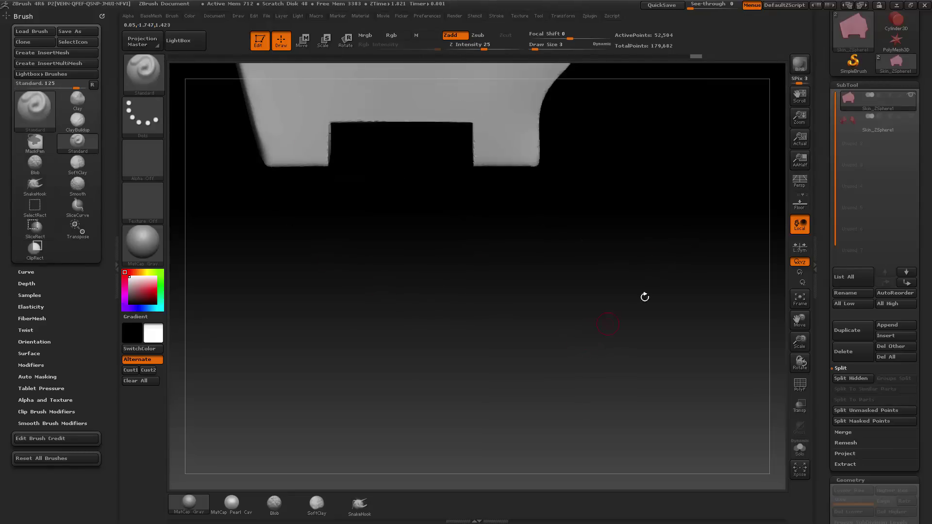
key(ctrl+shift+b)
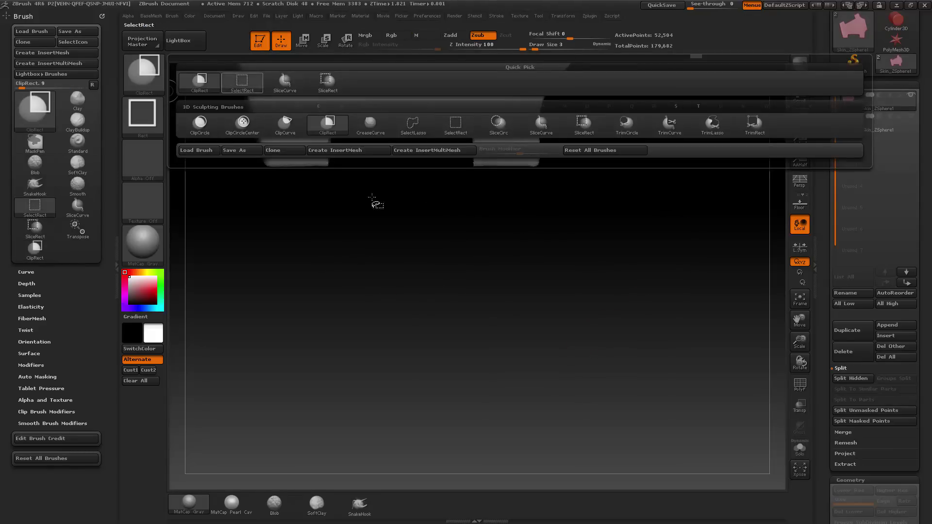
- Unhide the rectangular insert with the SelectRect brush so the full central plate is shown
ctrl+shift+click(242, 83)
mouse_move(655, 253)
ctrl+shift+mouse_down()
mouse_move(705, 286)
mouse_move(667, 278)
mouse_move(619, 234)
mouse_move(638, 208)
mouse_move(670, 210)
mouse_move(563, 192)
mouse_move(679, 225)
mouse_move(672, 306)
mouse_move(686, 298)
ctrl+shift+mouse_up()
ctrl+shift+drag(686, 297, 683, 292)
- Undo the notch edits back to the whole, uncut central plate, and display its polyframe
key(ctrl+z)
key(ctrl+z)
key(ctrl+z)
key(ctrl+z)
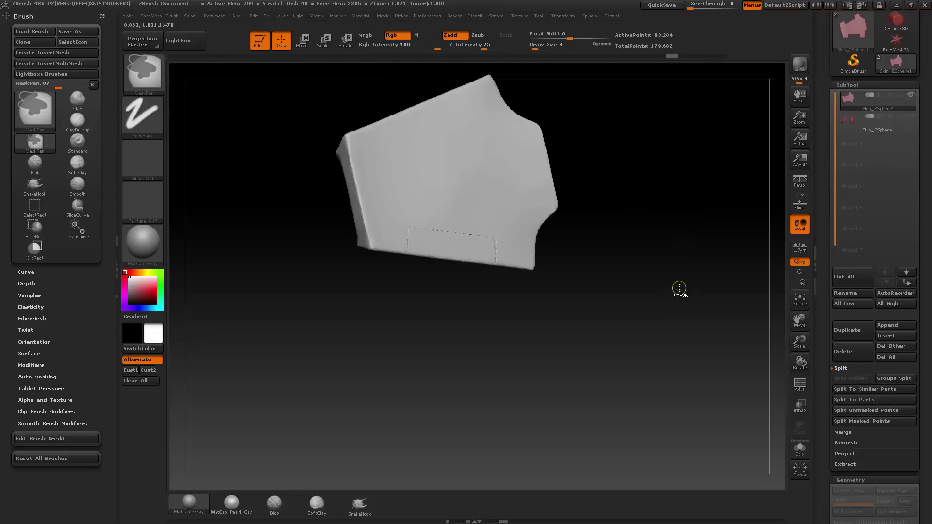
key(ctrl+z)
key(ctrl+z)
mouse_move(677, 244)
mouse_down()
mouse_move(685, 306)
mouse_move(660, 313)
mouse_up()
click(799, 384)
drag(712, 389, 710, 312)
key(ctrl+z)
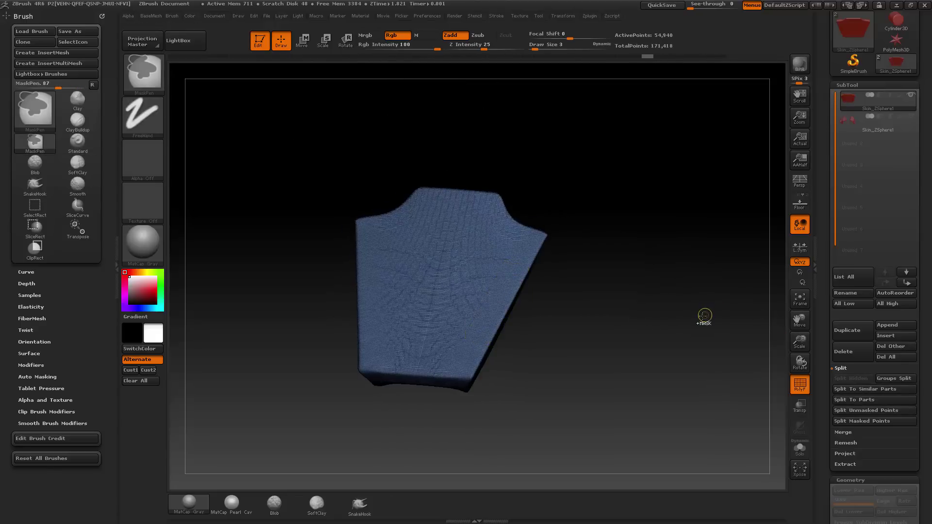
drag(671, 366, 670, 333)
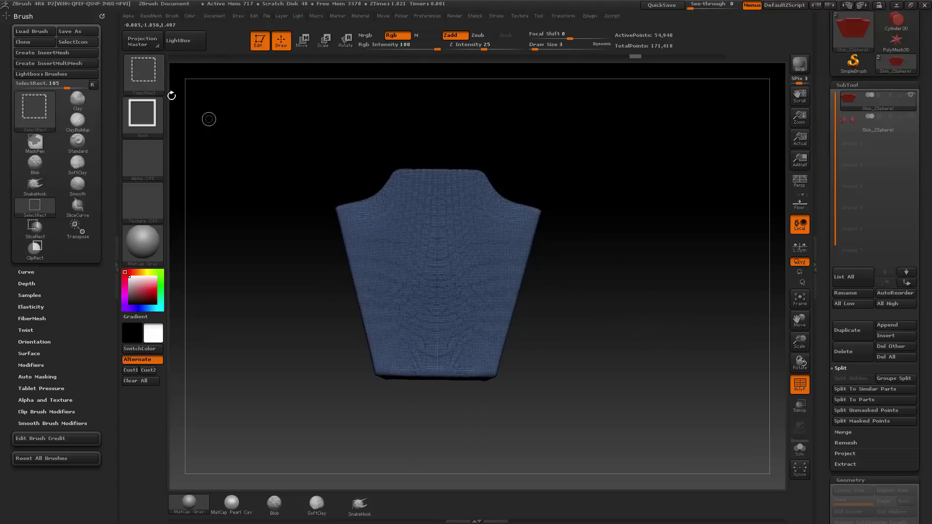
- Slice the central plate across its middle with SliceCurve, remesh it with DynaMesh Groups to separate the halves, and hide the polyframe
ctrl+shift+click(154, 82)
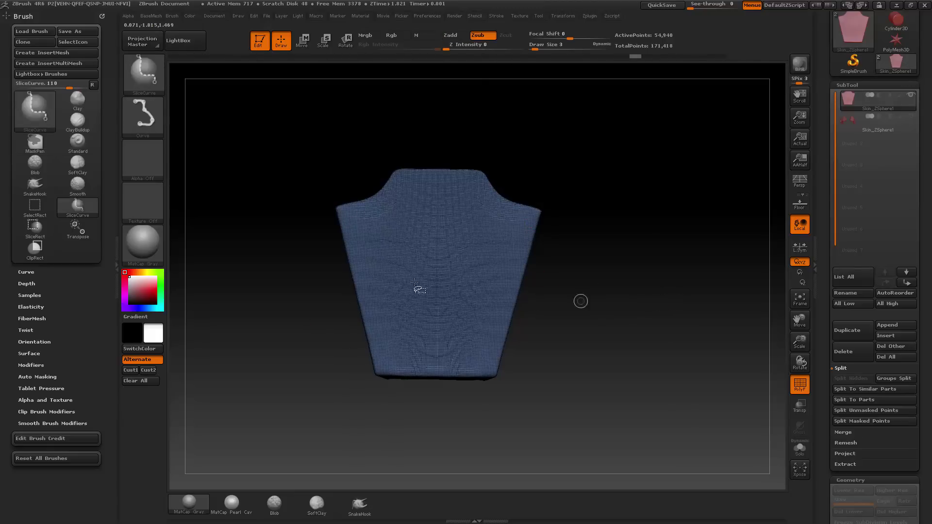
ctrl+shift+drag(269, 248, 672, 290)
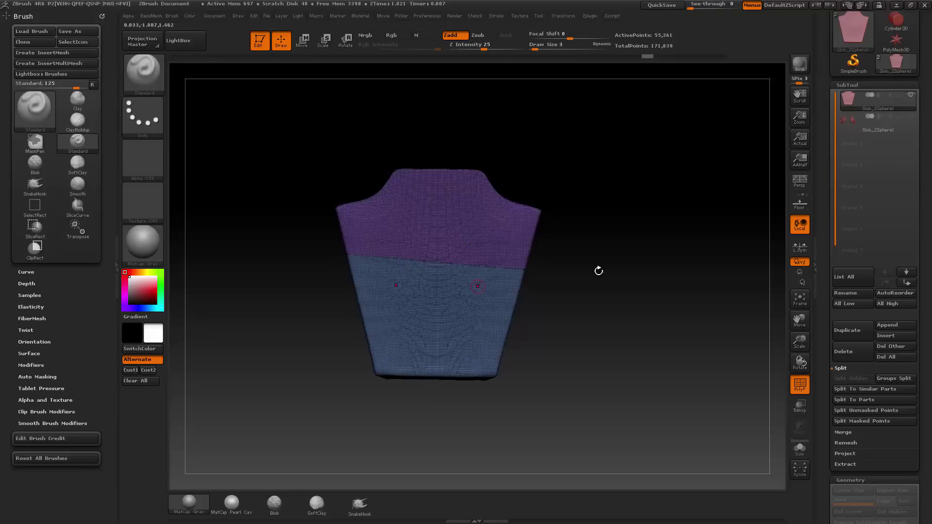
drag(598, 270, 620, 272)
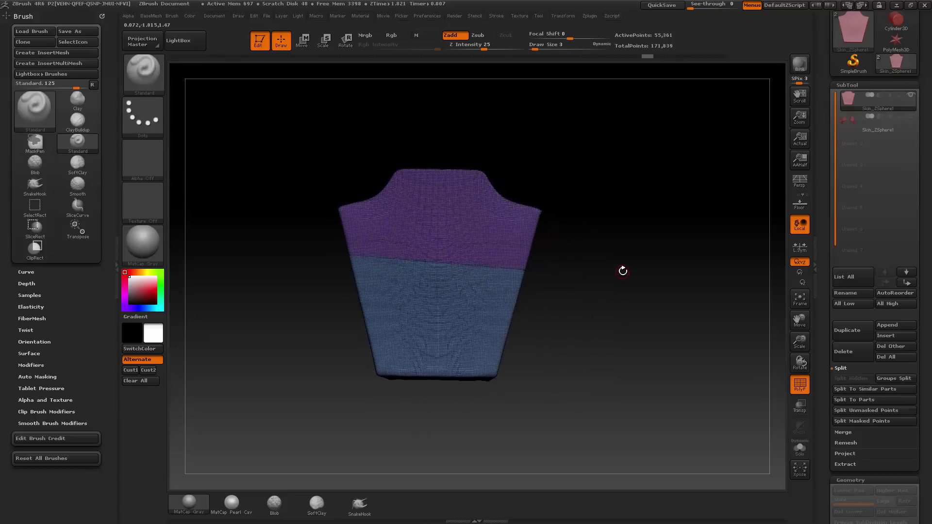
key(b)
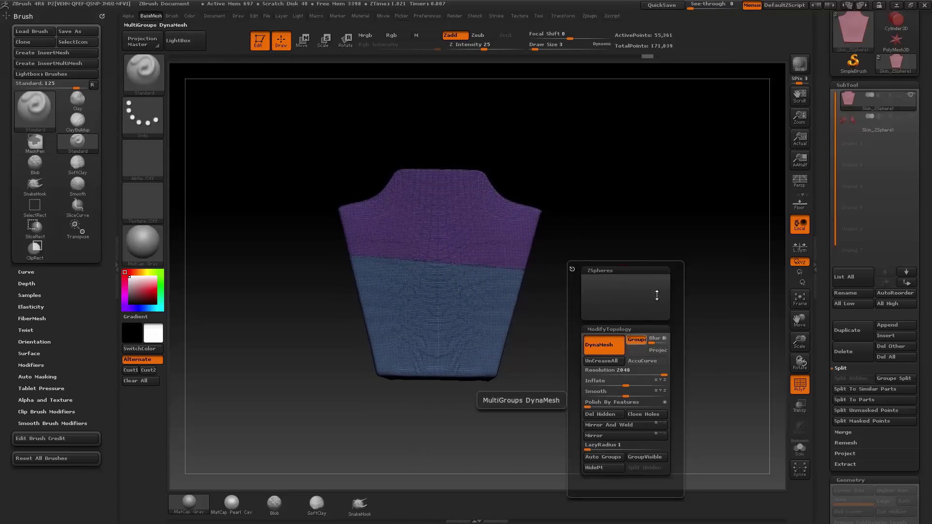
ctrl+drag(637, 170, 668, 215)
drag(661, 322, 746, 349)
key(shift+f)
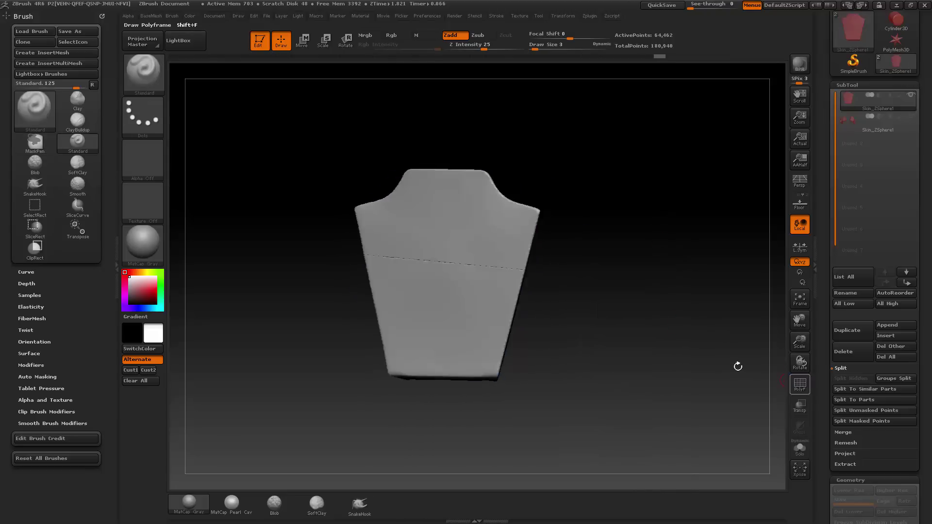
- Isolate the plate's upper half and use Split Hidden to turn the lower half into its own subtool
drag(661, 278, 571, 238)
ctrl+shift+click(506, 228)
mouse_move(624, 229)
mouse_down()
mouse_move(639, 197)
mouse_move(638, 218)
mouse_up()
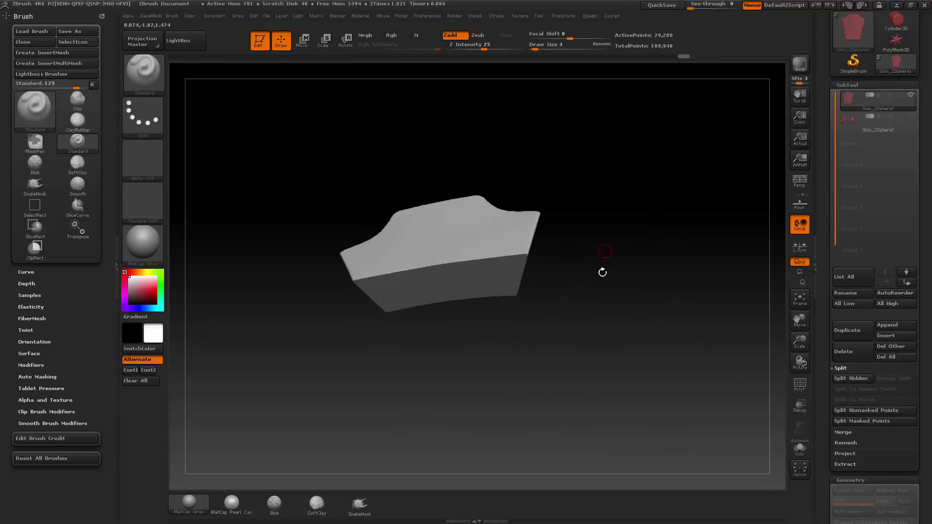
drag(603, 273, 551, 262)
key(space)
click(851, 378)
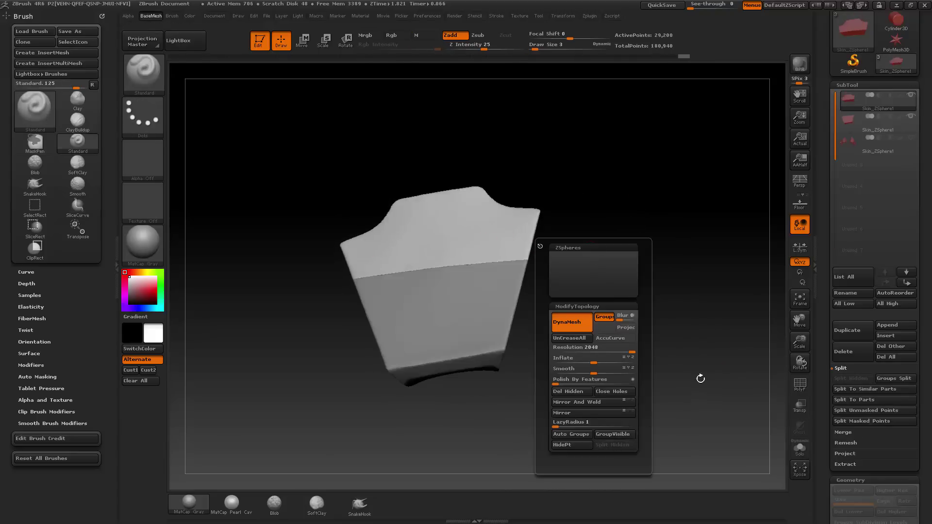
- Select the lower half's subtool and show it alone in Solo mode with its polyframe displayed
alt+click(495, 312)
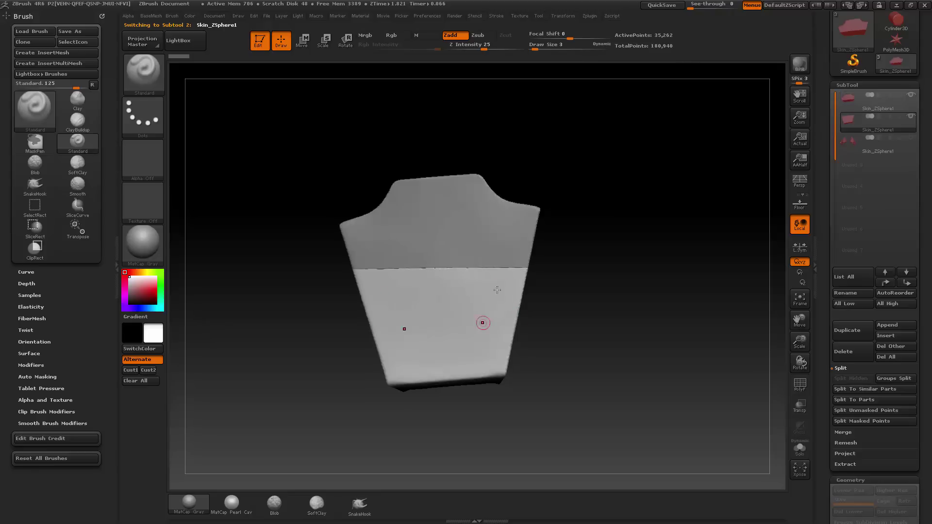
click(797, 389)
click(799, 448)
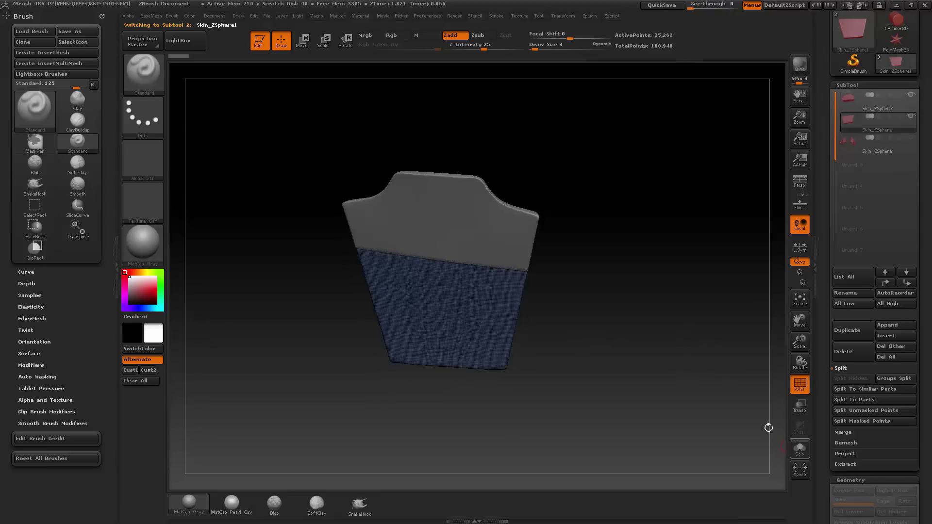
- Try merging the lower half into a single polygroup, examine its cut face with and without polyframe, and undo the regrouping
key(ctrl)
ctrl+click(662, 411)
drag(543, 337, 607, 304)
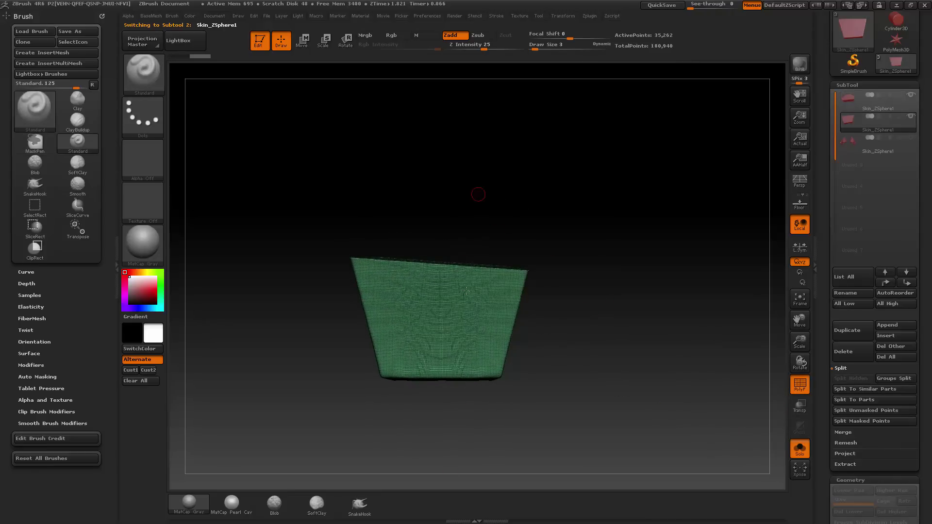
click(793, 385)
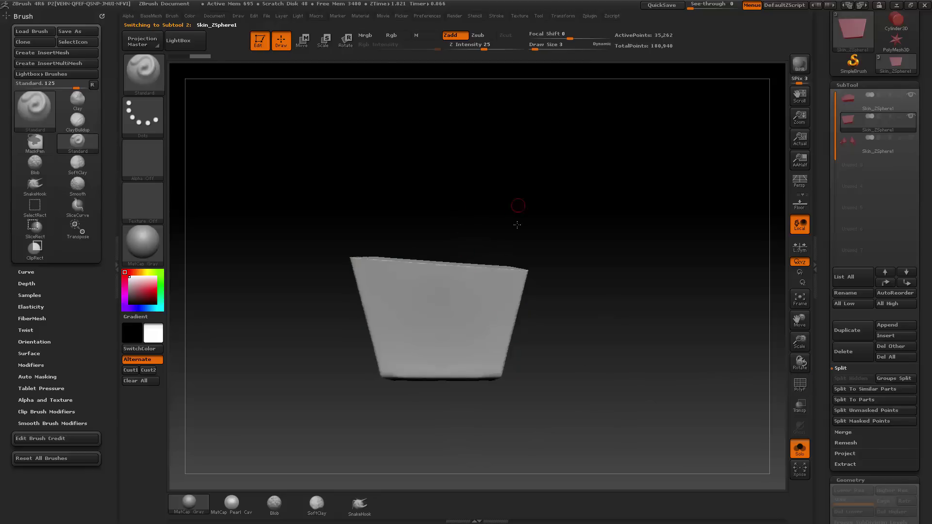
drag(528, 208, 465, 264)
mouse_move(554, 239)
mouse_down()
mouse_move(511, 243)
mouse_move(556, 251)
mouse_up()
click(793, 387)
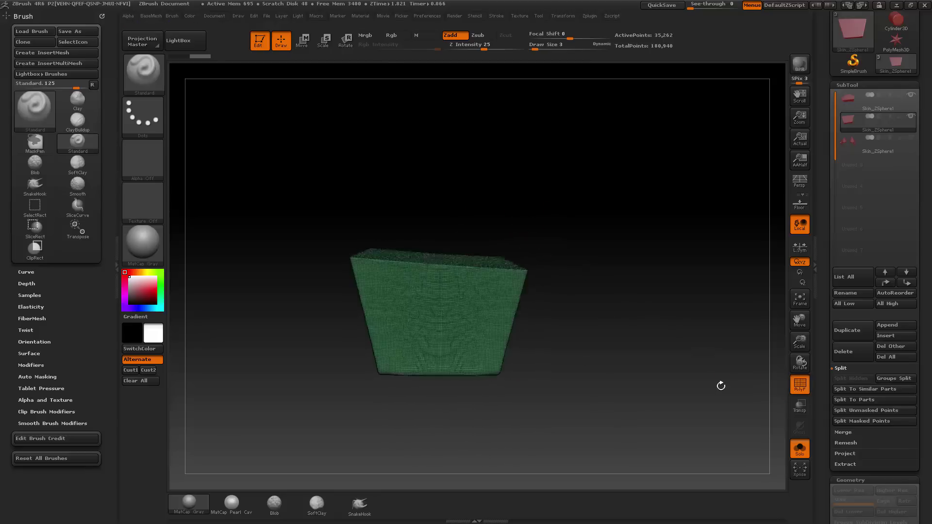
mouse_move(720, 385)
mouse_down()
mouse_move(596, 318)
mouse_move(703, 325)
mouse_up()
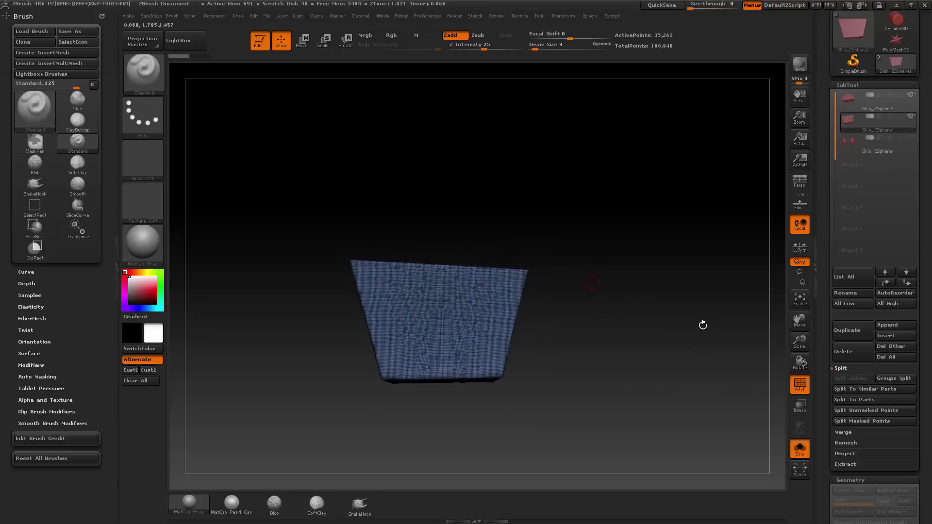
- Try slicing the lower half from its cut edge down to its base with SliceCurve, and undo the slice
key(shift+f)
mouse_move(457, 212)
ctrl+shift+mouse_down()
mouse_move(456, 455)
mouse_move(476, 455)
mouse_move(468, 461)
ctrl+shift+mouse_up()
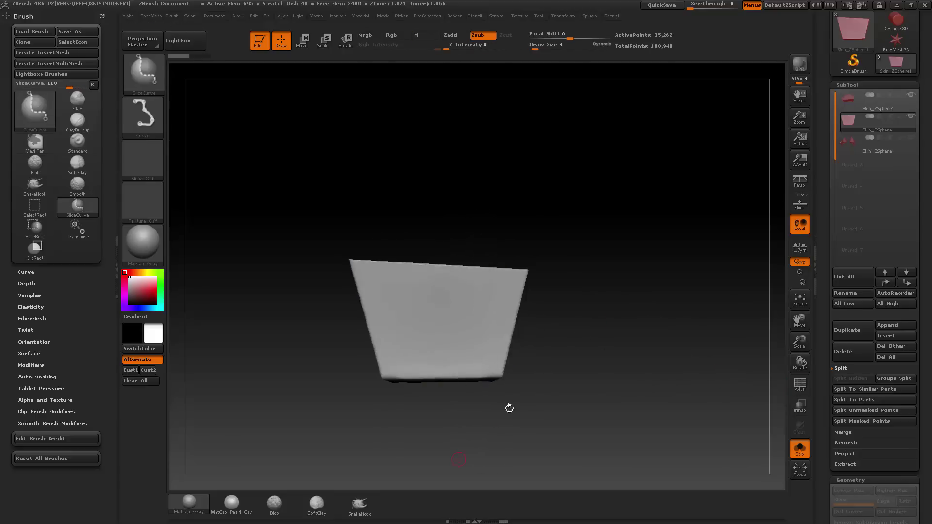
click(792, 382)
key(space)
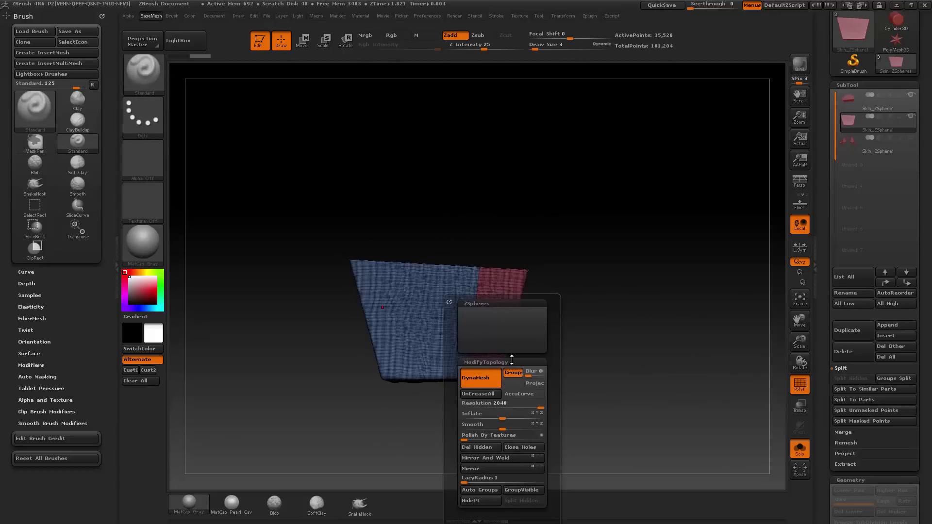
mouse_move(660, 252)
ctrl+shift+mouse_down()
mouse_move(679, 369)
mouse_move(667, 332)
mouse_move(662, 370)
mouse_move(590, 296)
mouse_move(623, 300)
ctrl+shift+mouse_up()
key(shift+f)
key(ctrl+z)
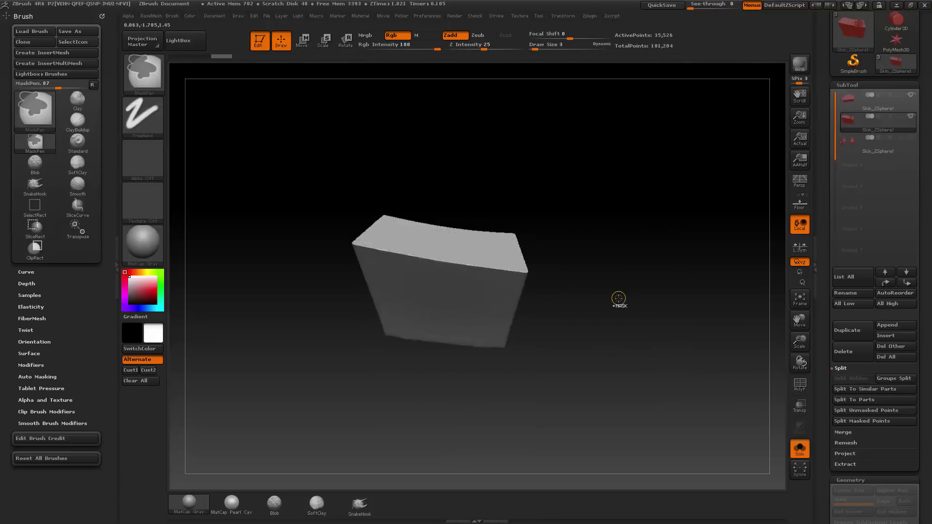
click(799, 384)
drag(730, 377, 721, 361)
key(ctrl+z)
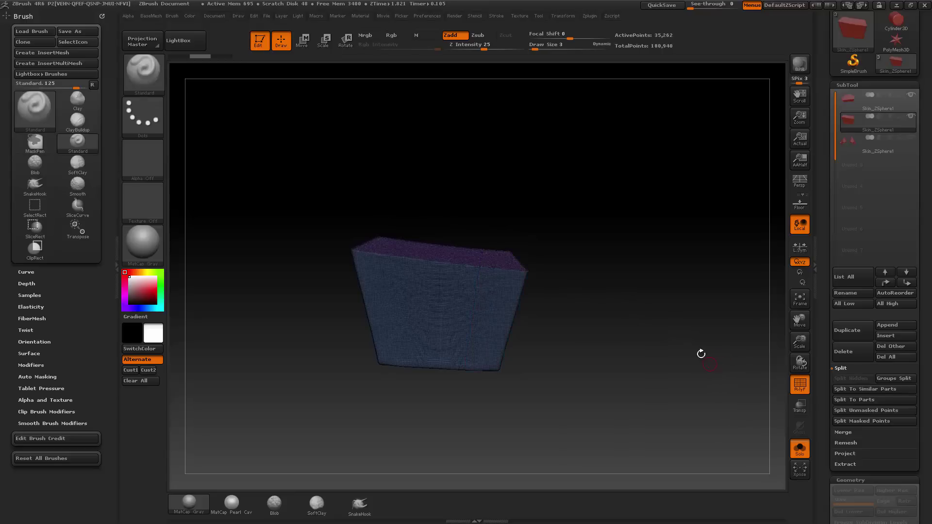
- Assign the whole lower half, including its cut face, to a single polygroup, and return it to front view
key(ctrl+w)
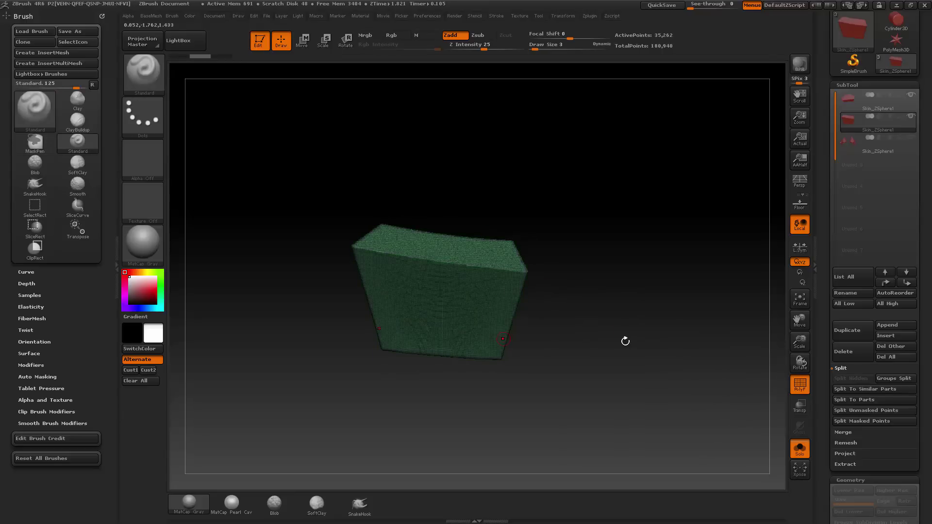
mouse_move(625, 342)
mouse_down()
mouse_move(624, 295)
mouse_move(682, 321)
mouse_up()
key(shift+f)
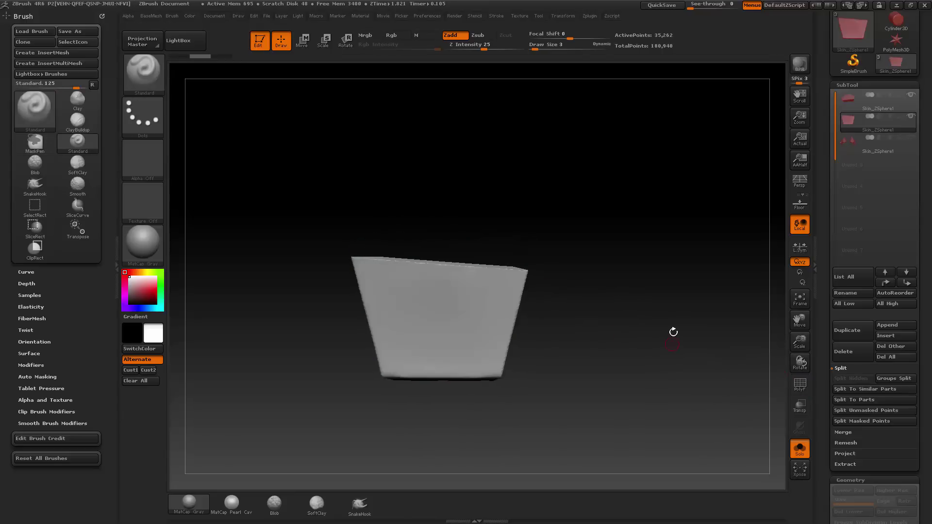
- Slice a narrow slanted strip off the lower half's right side with SliceCurve, and separate the two pieces with DynaMesh Groups
click(799, 383)
mouse_move(486, 199)
ctrl+shift+mouse_down()
mouse_move(454, 449)
mouse_move(459, 439)
ctrl+shift+mouse_up()
key(space)
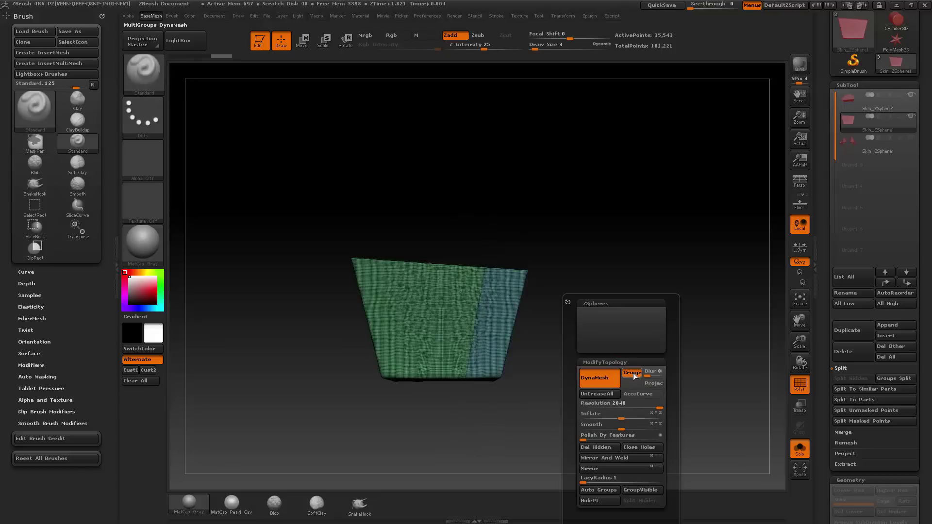
click(633, 372)
ctrl+drag(678, 243, 675, 359)
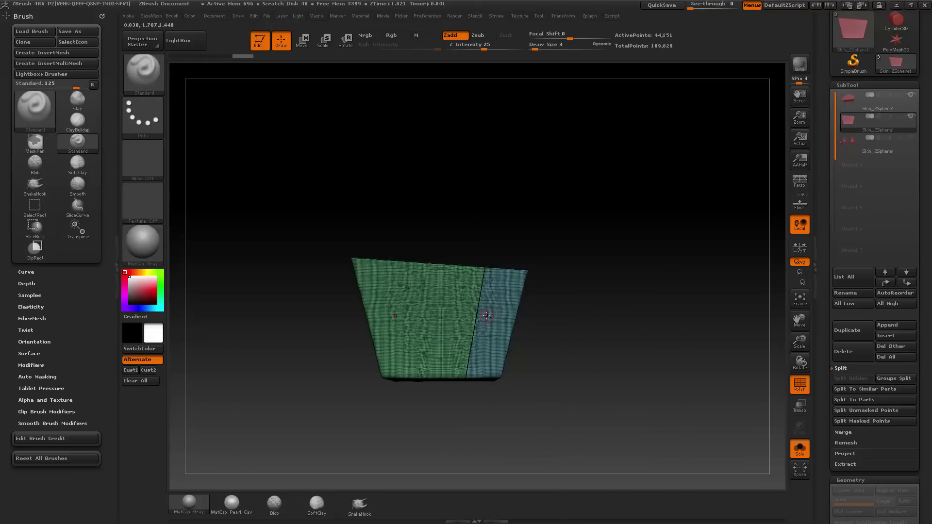
- Isolate the larger piece of the lower half, split the hidden strip into its own subtool, and turn off Solo
key(space)
drag(707, 328, 699, 333)
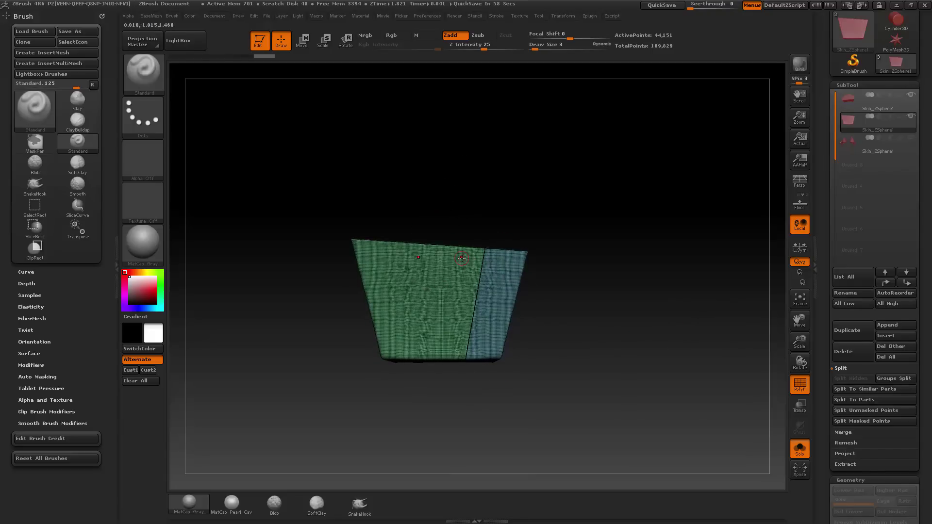
mouse_move(622, 227)
mouse_down()
mouse_move(616, 248)
mouse_move(567, 241)
mouse_up()
key(ctrl+shift)
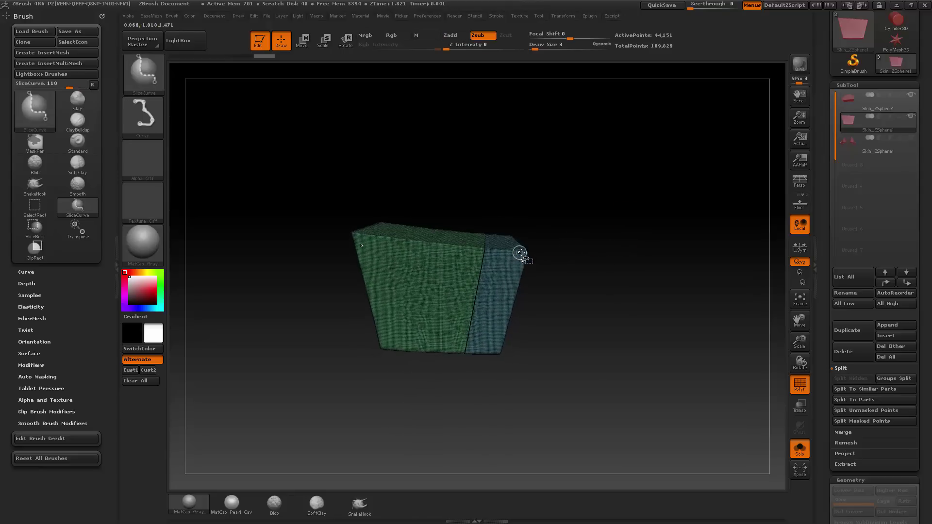
ctrl+shift+click(459, 253)
mouse_move(650, 250)
mouse_down()
mouse_move(638, 231)
mouse_move(623, 242)
mouse_up()
key(b)
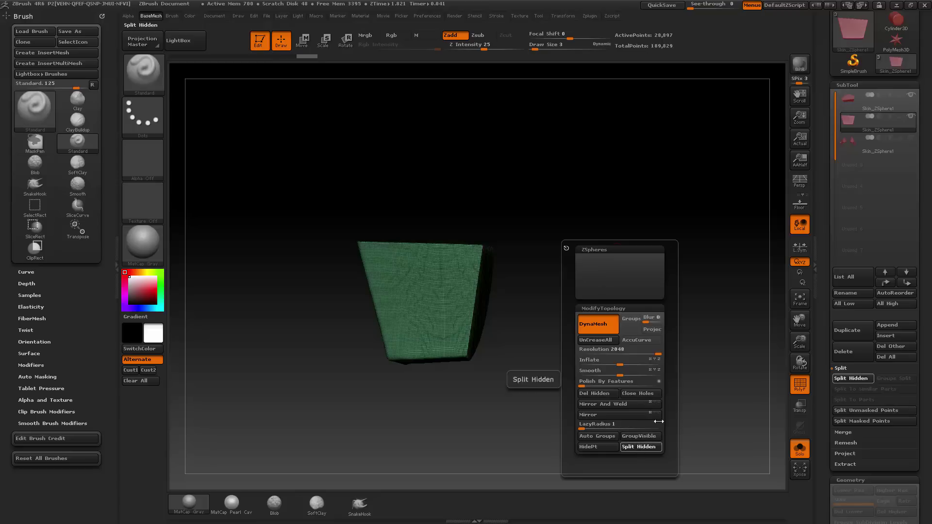
click(638, 445)
click(799, 447)
drag(691, 357, 669, 323)
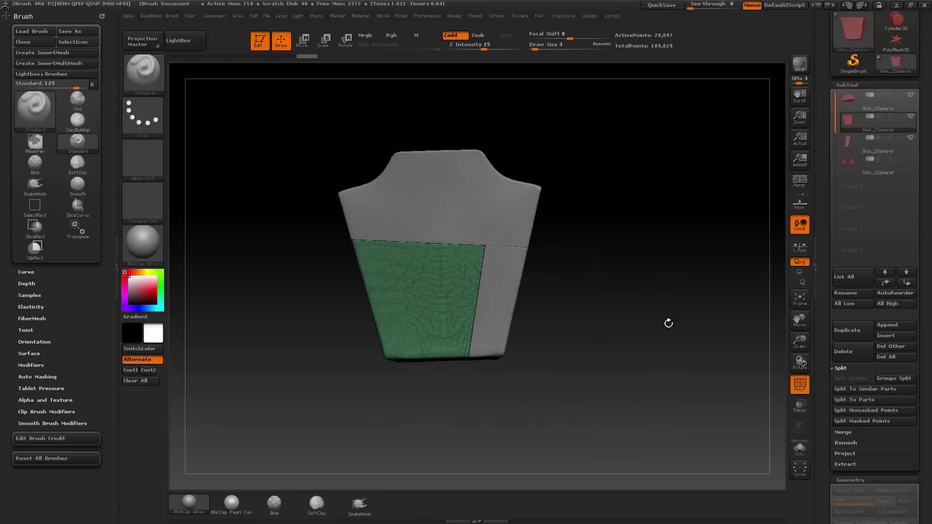
- Select the narrow strip's subtool, examine its polygroups in Solo mode, and view it together with the other plate pieces
alt+click(515, 279)
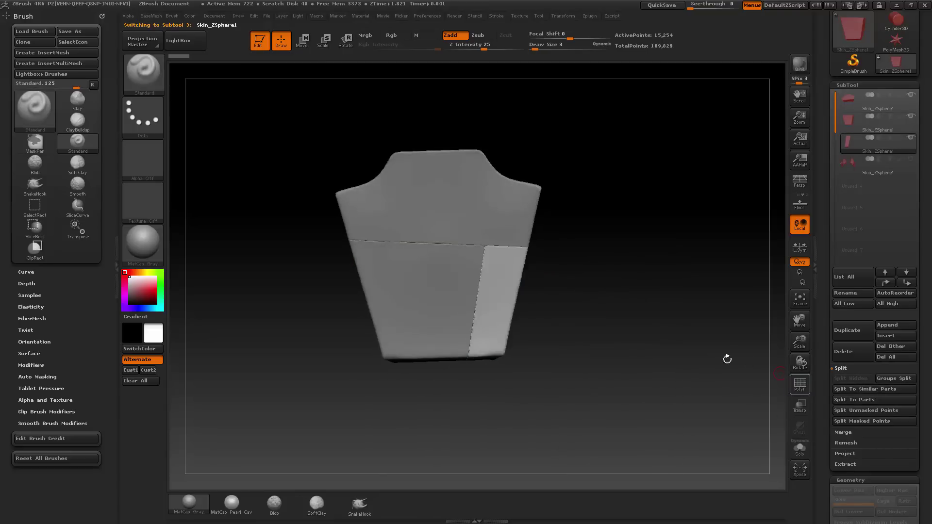
drag(727, 359, 794, 419)
click(799, 448)
drag(716, 412, 788, 378)
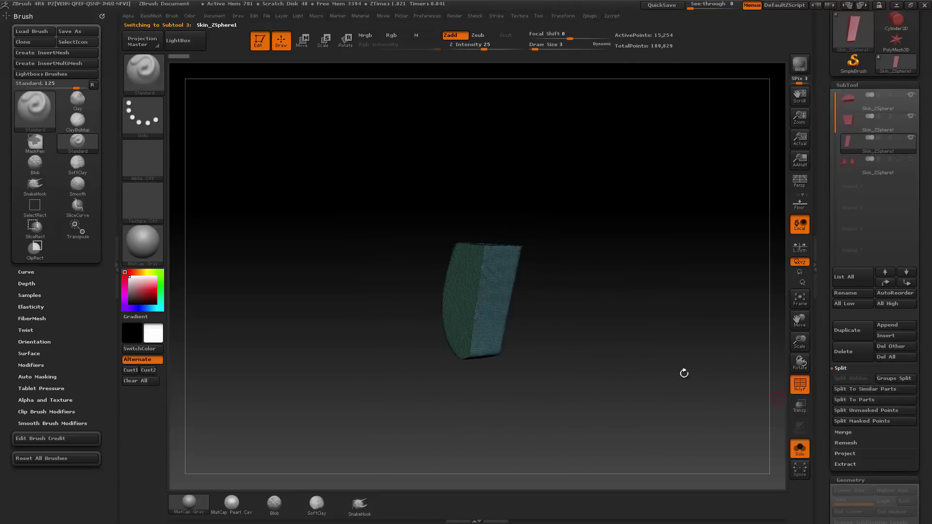
drag(636, 316, 772, 366)
click(798, 384)
click(792, 388)
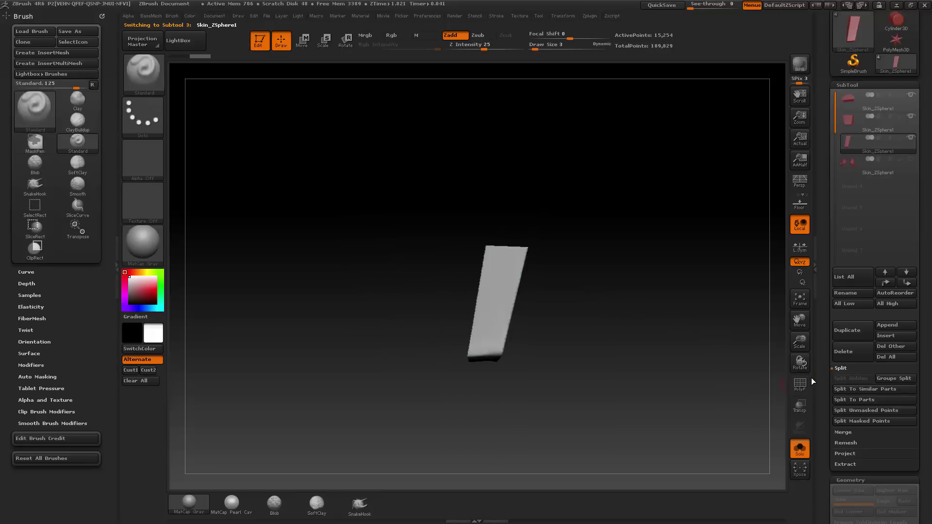
click(800, 448)
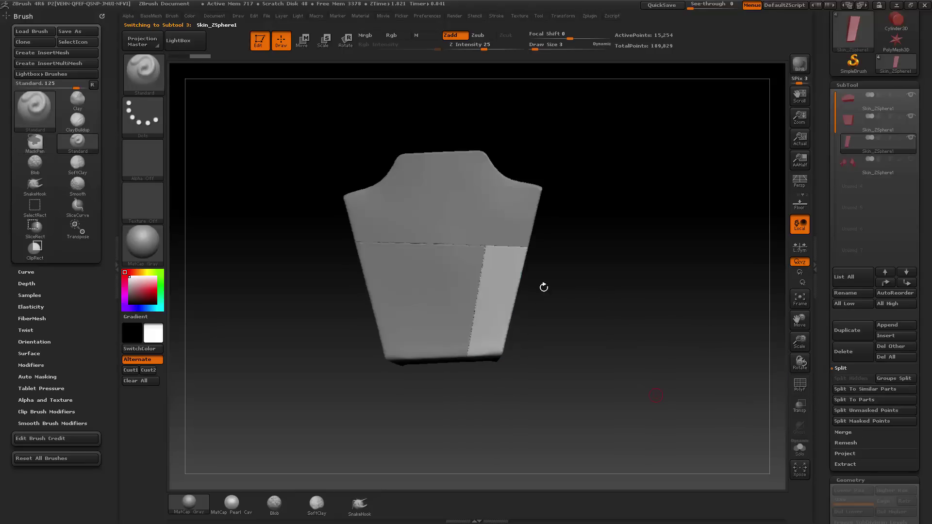
drag(622, 257, 586, 275)
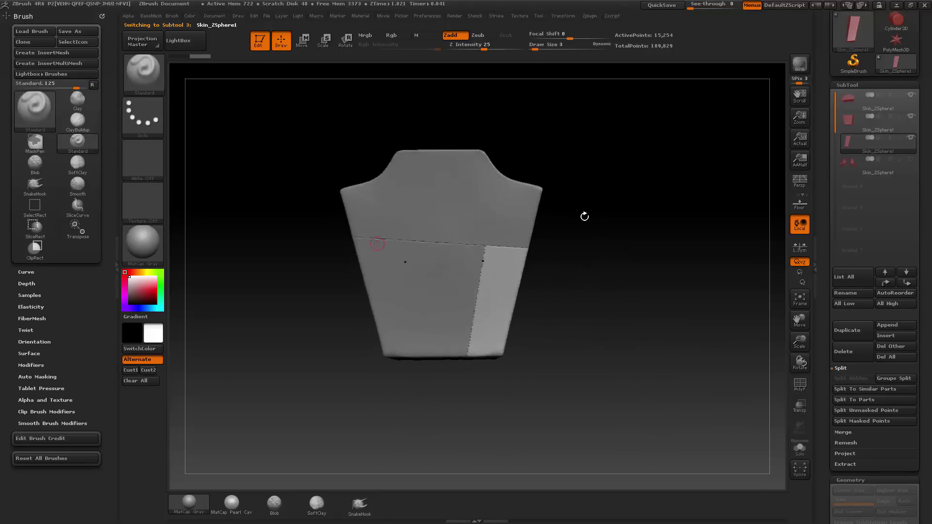
drag(585, 214, 600, 291)
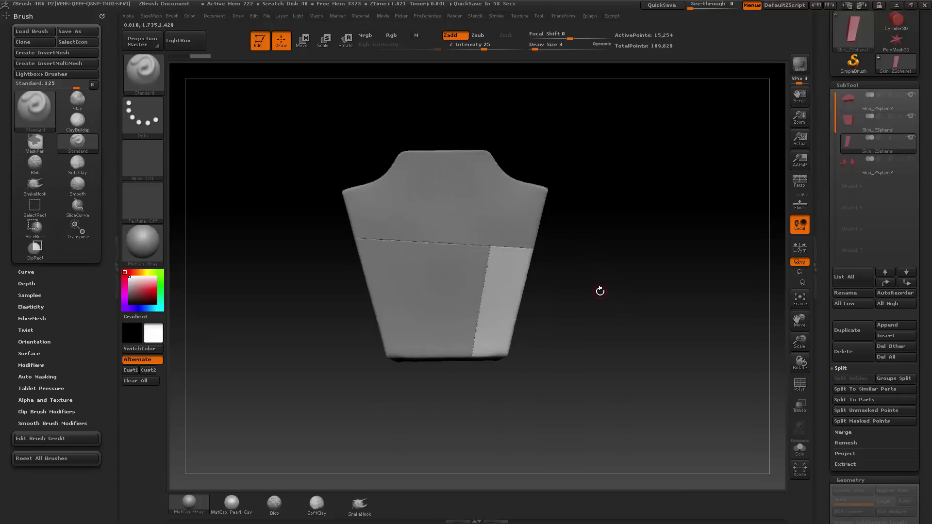
drag(640, 209, 643, 258)
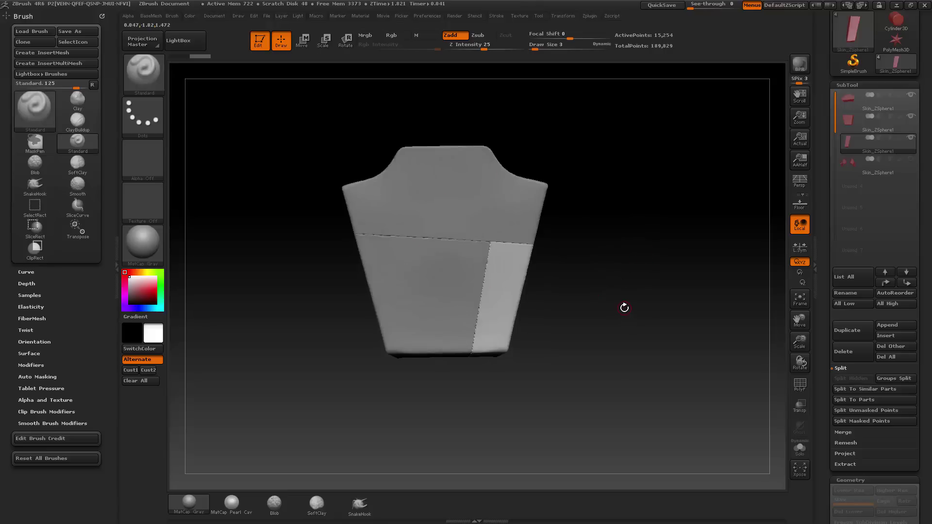
- Cut the narrow strip crosswise into two pieces with SliceCurve and separate them with a DynaMesh Groups remesh, with PolyFrame on
key(ctrl+shift)
mouse_move(464, 308)
ctrl+shift+mouse_down()
mouse_move(240, 285)
mouse_move(243, 297)
mouse_move(254, 269)
mouse_move(262, 281)
mouse_move(271, 254)
mouse_move(282, 252)
ctrl+shift+mouse_up()
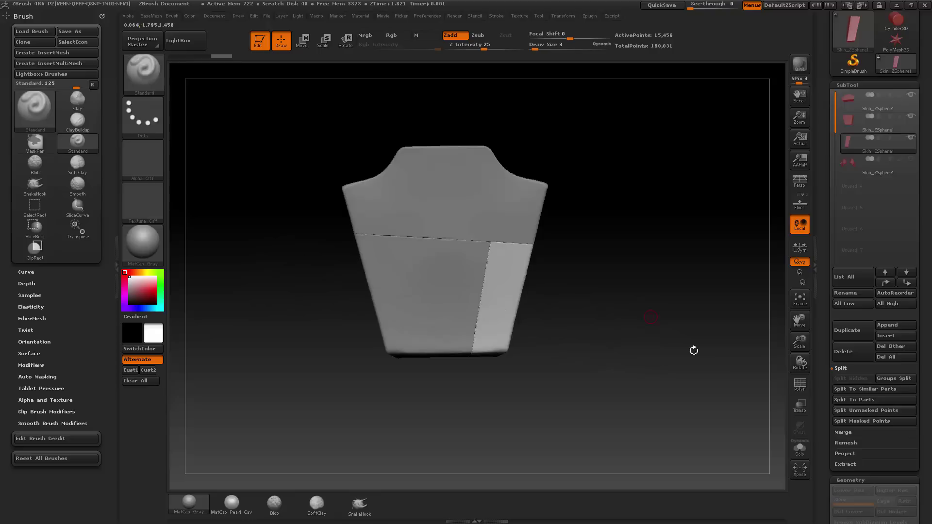
click(800, 383)
key(b)
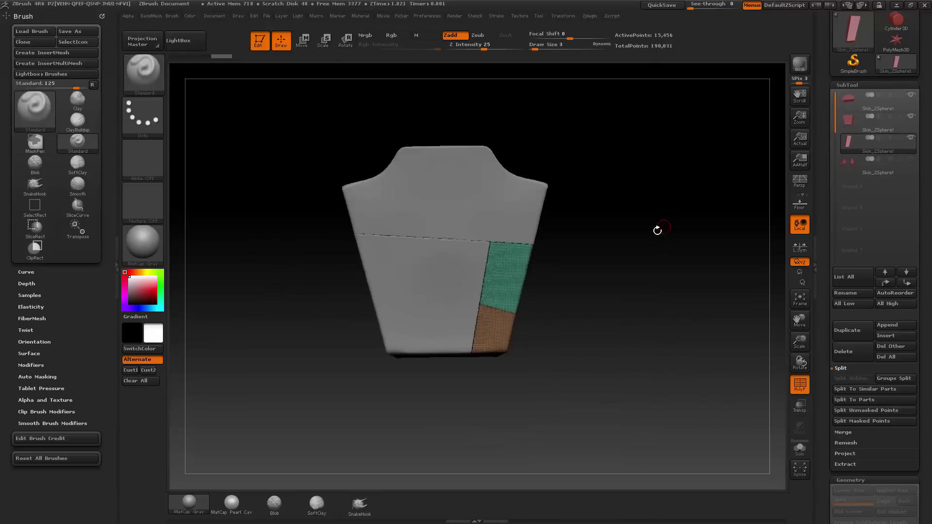
ctrl+drag(685, 360, 672, 352)
key(b)
ctrl+drag(677, 350, 666, 360)
key(b)
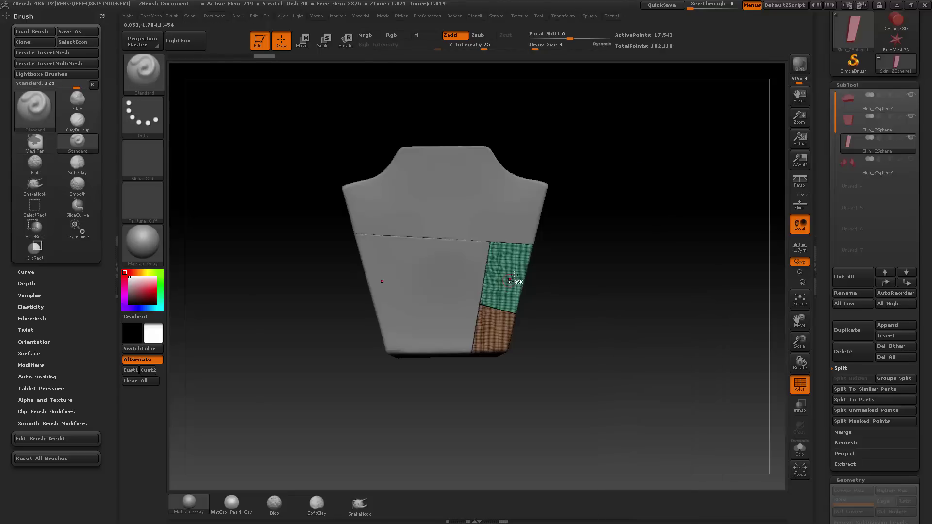
- Regroup the two strip pieces with Auto Groups and isolate the upper piece, including its cut faces
key(b)
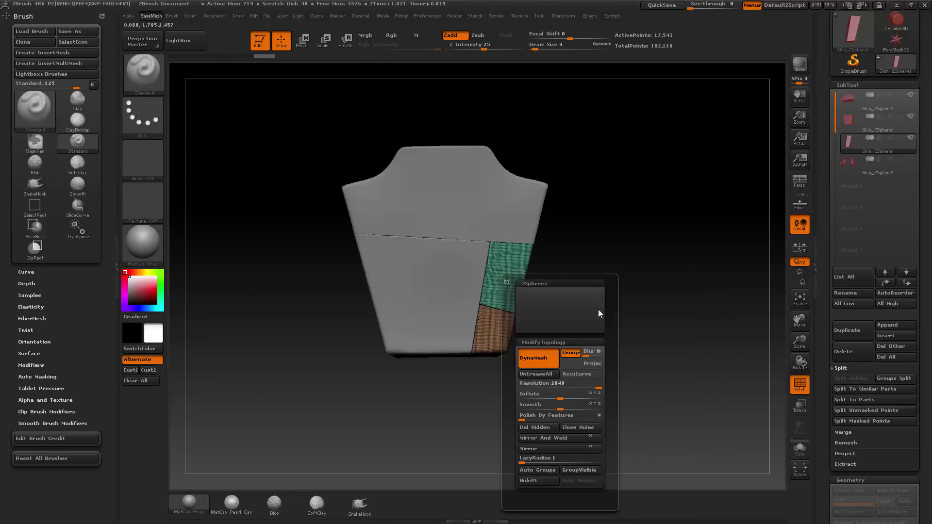
click(547, 470)
key(b)
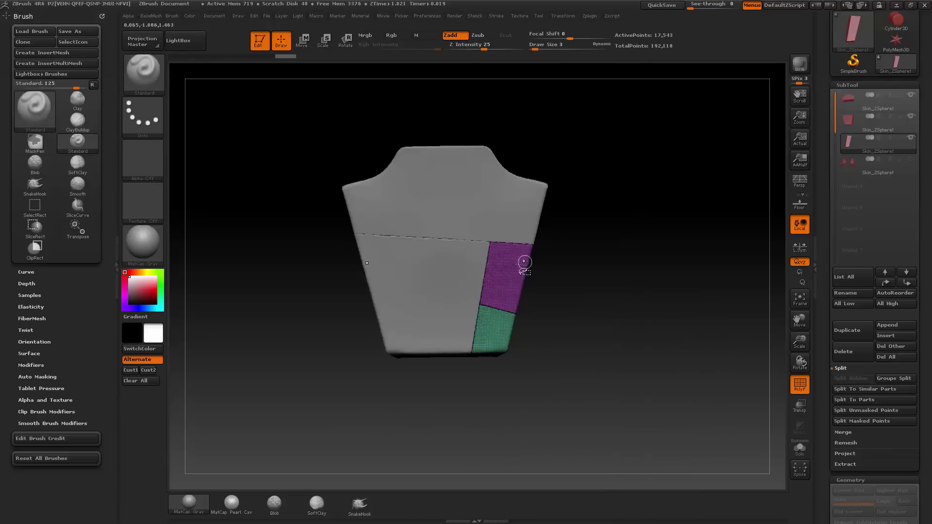
ctrl+shift+click(521, 266)
drag(613, 264, 593, 234)
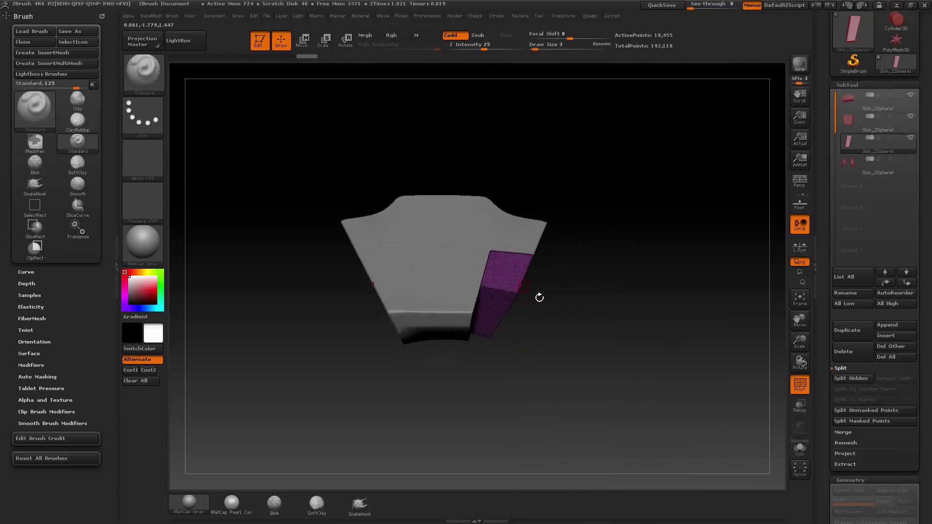
drag(540, 297, 488, 316)
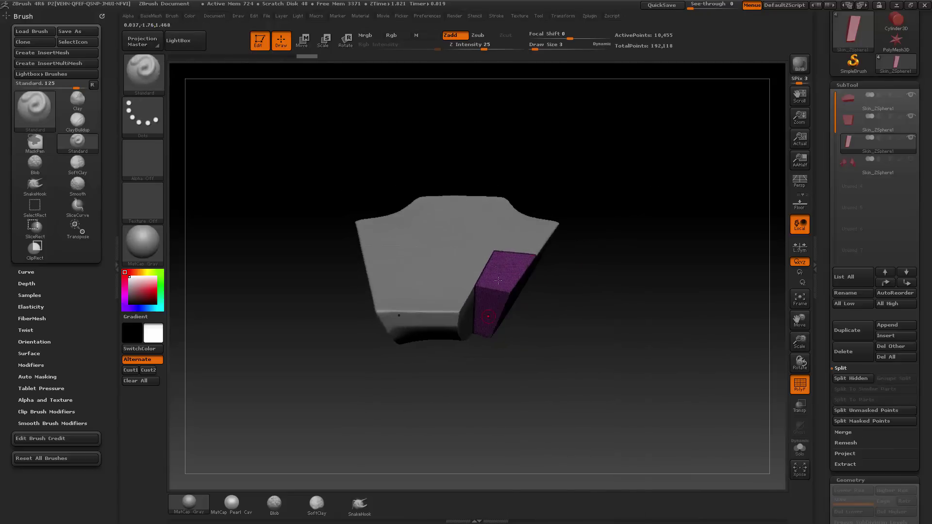
- Split the strip's hidden lower piece into its own subtool with Split Hidden
right_click(651, 333)
click(662, 496)
drag(674, 211, 650, 300)
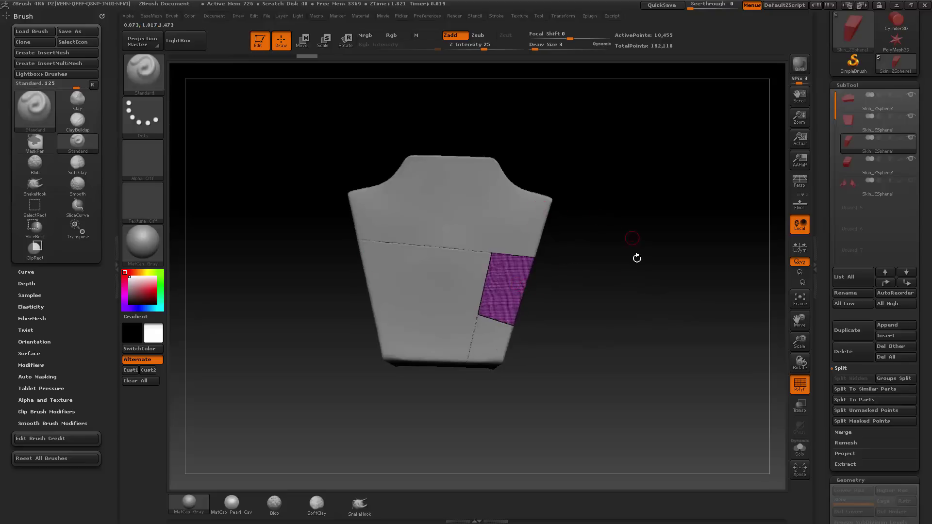
drag(636, 286, 653, 285)
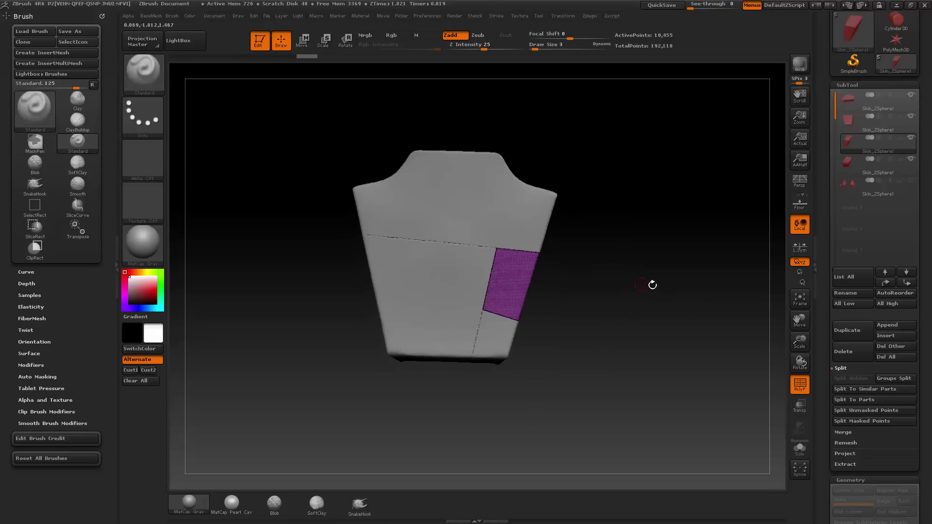
- Turn off PolyFrame, examine the strip's upper block in Solo mode, and view it together with the other plate pieces
click(800, 383)
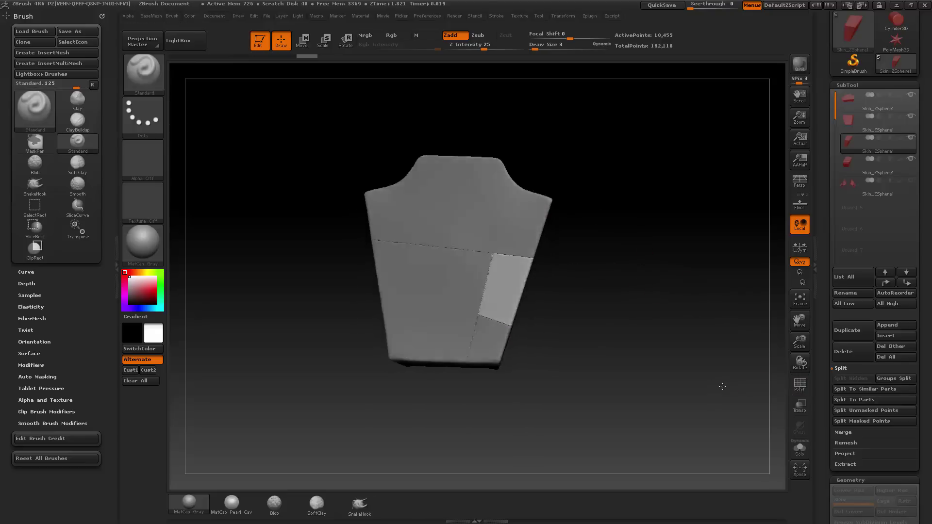
drag(724, 383, 694, 304)
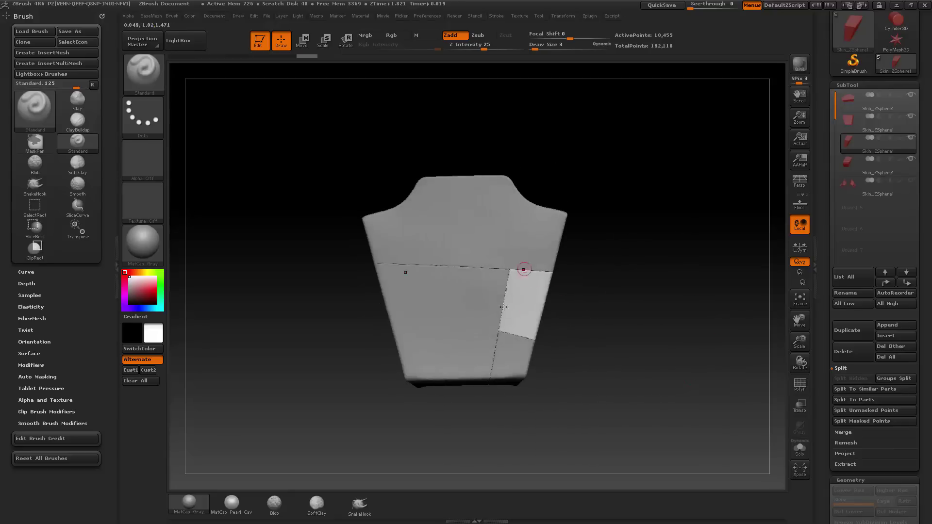
click(800, 448)
drag(634, 364, 763, 387)
click(815, 383)
drag(678, 388, 702, 386)
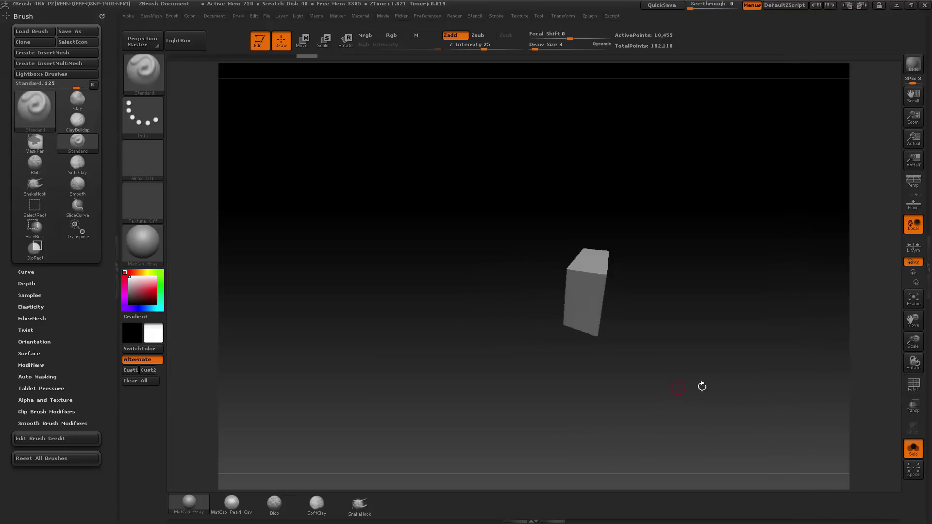
click(927, 362)
mouse_move(645, 342)
mouse_down()
mouse_move(678, 351)
mouse_move(664, 310)
mouse_up()
key(ctrl)
click(800, 385)
click(802, 386)
click(799, 448)
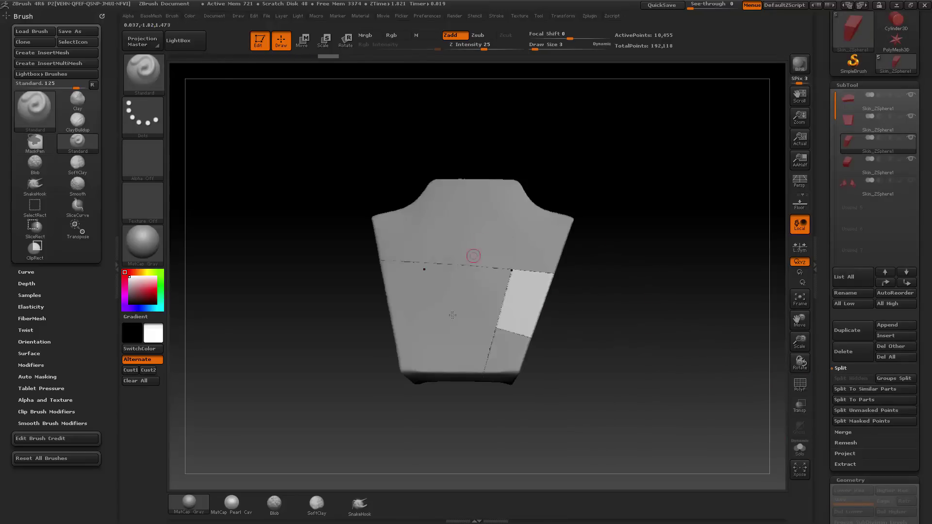
drag(595, 269, 614, 281)
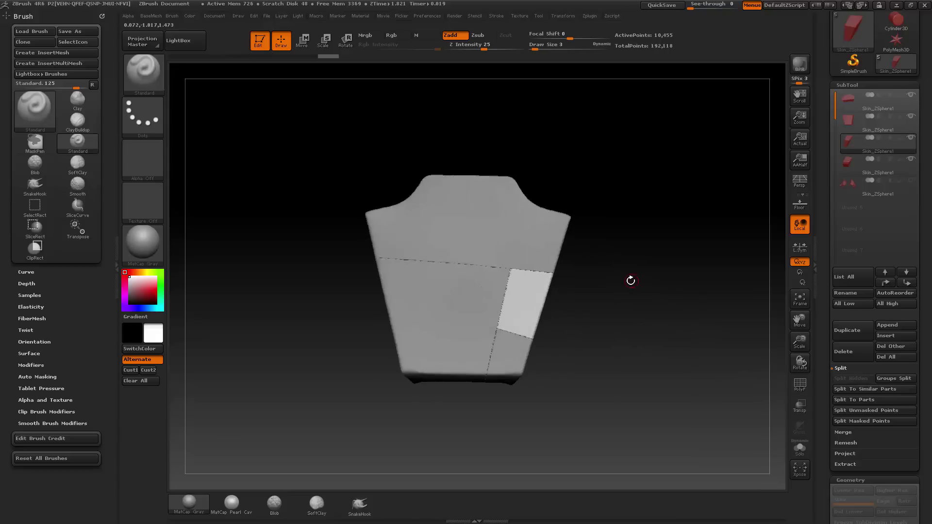
- Reorder the subtools so the top plate piece comes first, followed by the large lower piece and the strip's small lower piece
alt+click(488, 228)
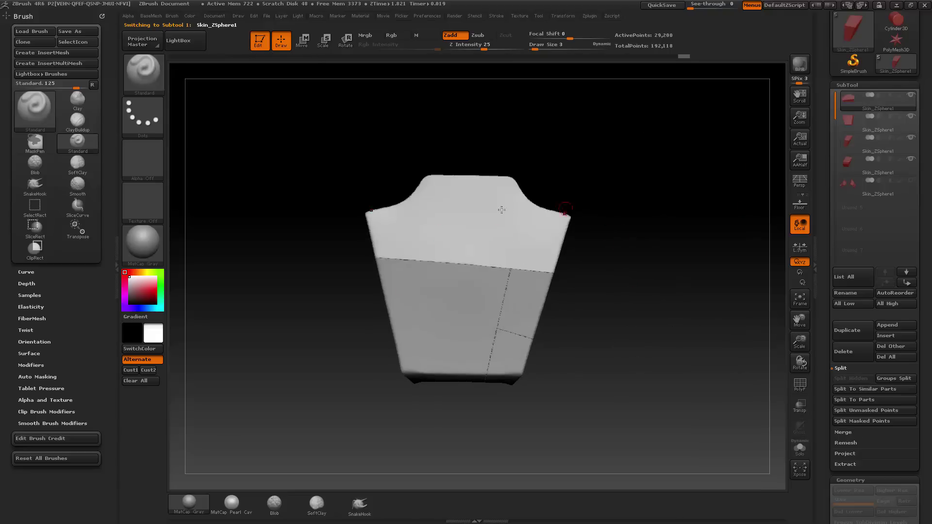
alt+click(505, 358)
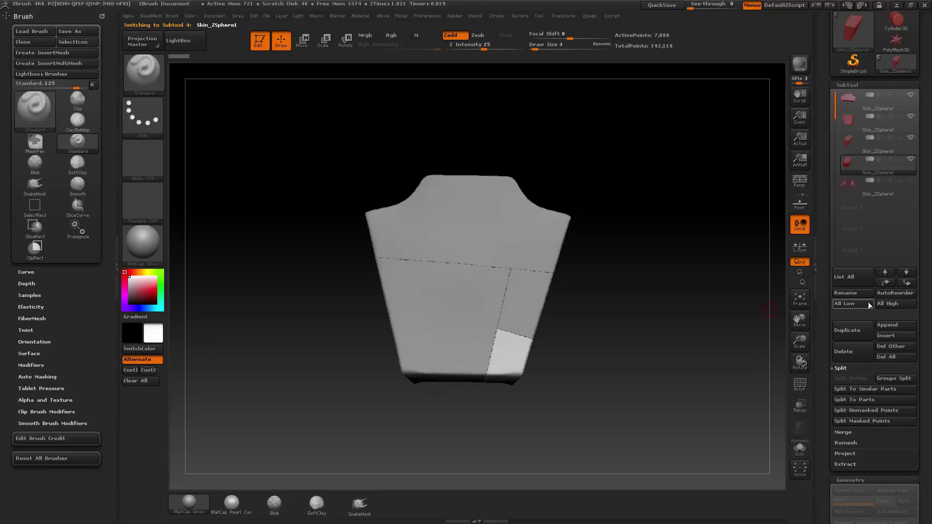
shift+click(886, 283)
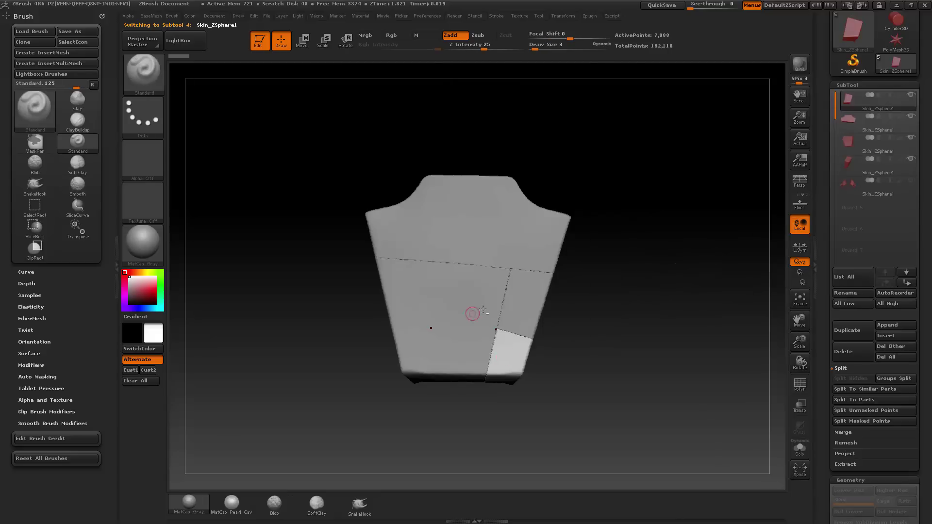
alt+click(482, 309)
shift+click(885, 282)
alt+click(486, 237)
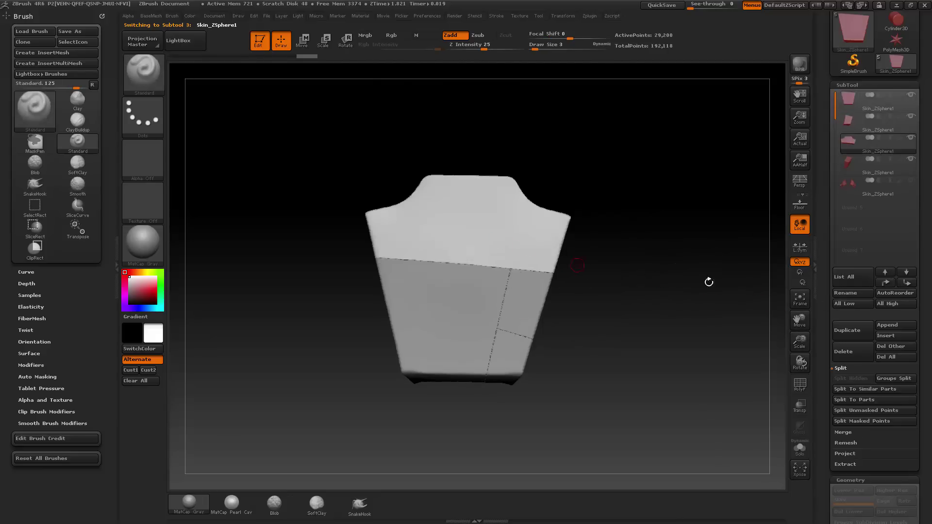
shift+click(885, 283)
- Merge the top plate piece down with the large lower piece and the strip's small lower piece
key(ctrl)
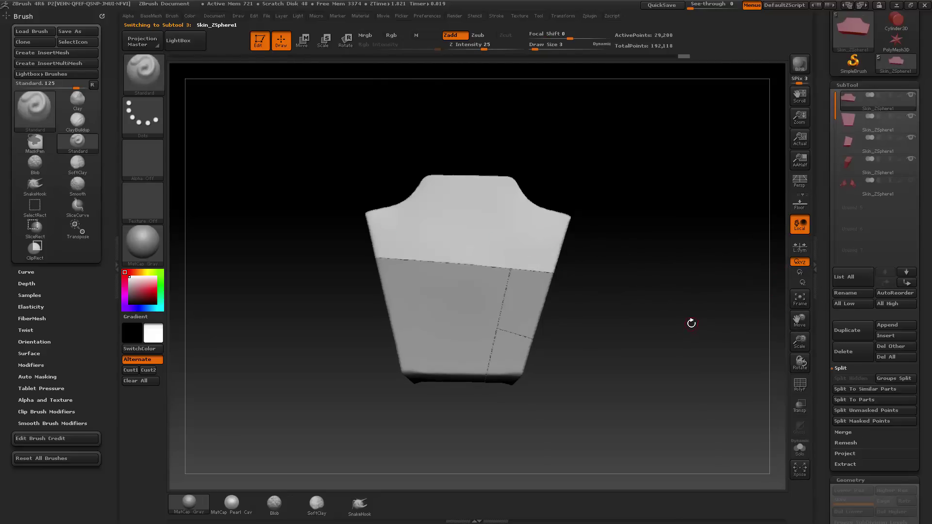
key(ctrl+e)
click(680, 346)
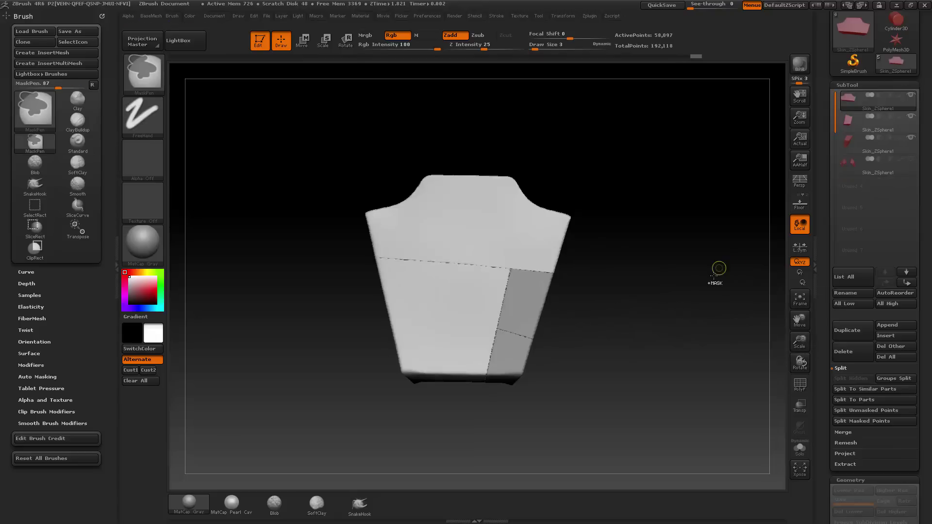
key(ctrl+e)
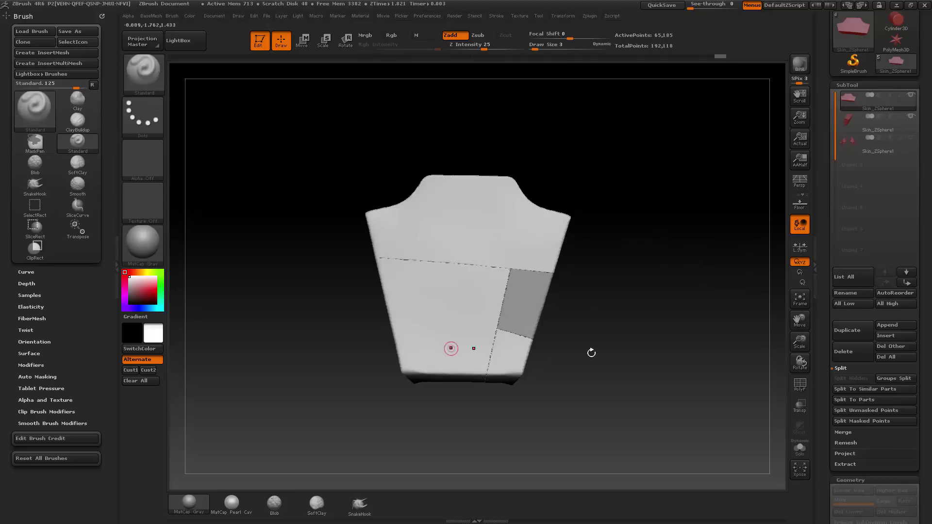
- Fuse the merged plate pieces into one mesh by remeshing with DynaMesh Groups off, and smooth the remaining seam
key(b)
click(694, 374)
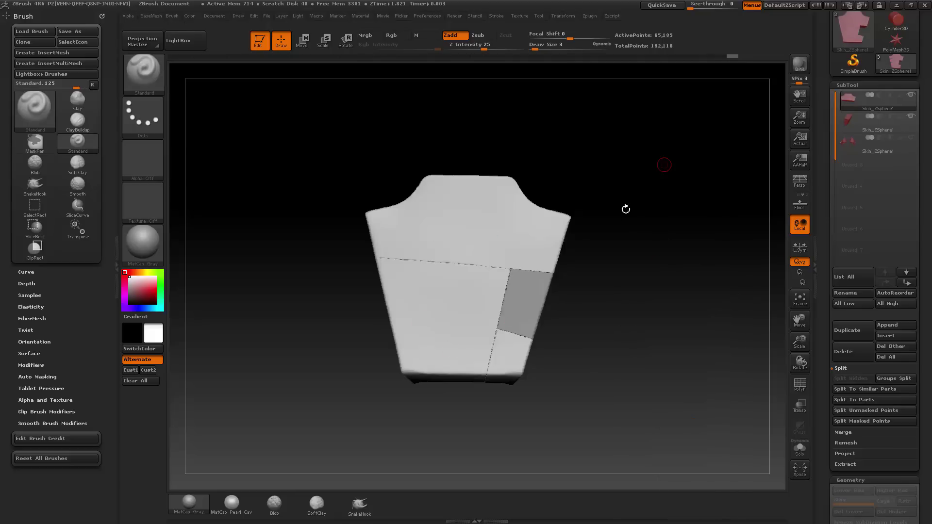
ctrl+drag(733, 256, 678, 302)
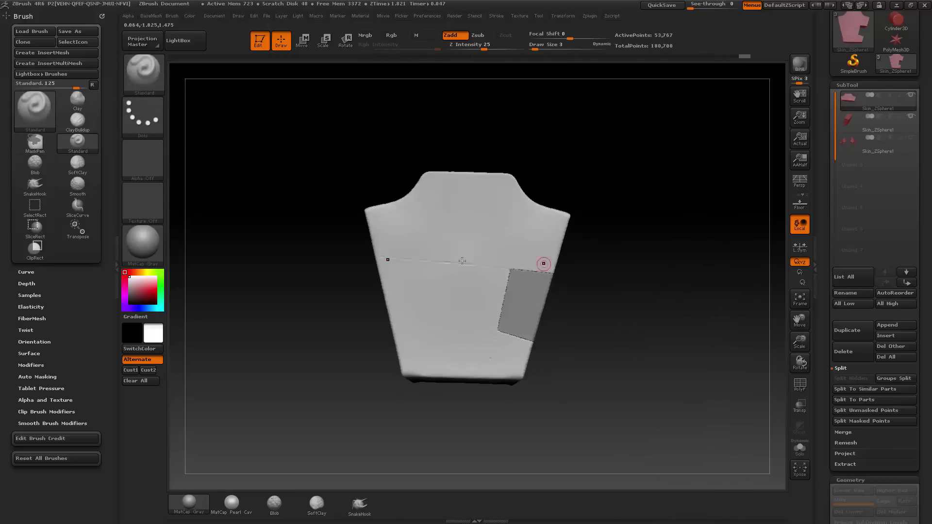
key(shift)
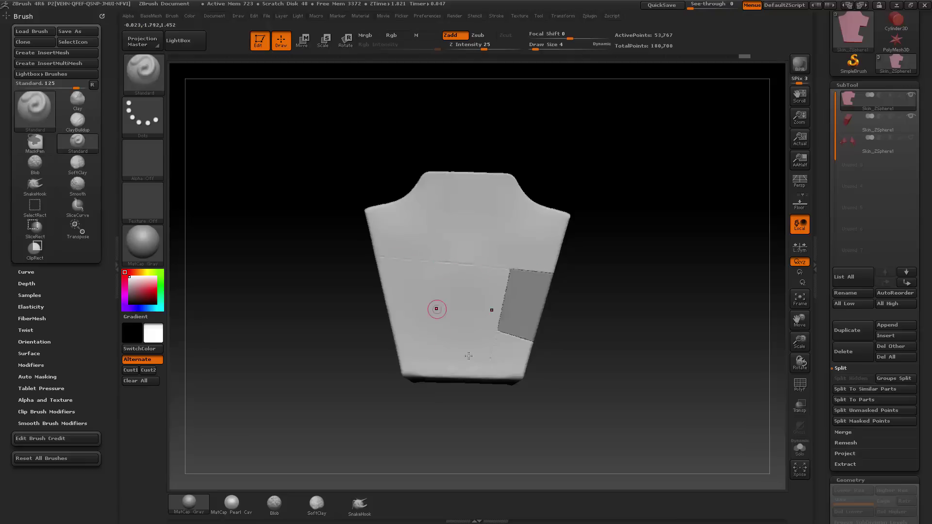
drag(672, 330, 594, 270)
- Select the fused plate and apply Mirror And Weld to copy the block's notch to the opposite side
alt+click(514, 285)
drag(656, 277, 666, 254)
alt+click(506, 240)
key(b)
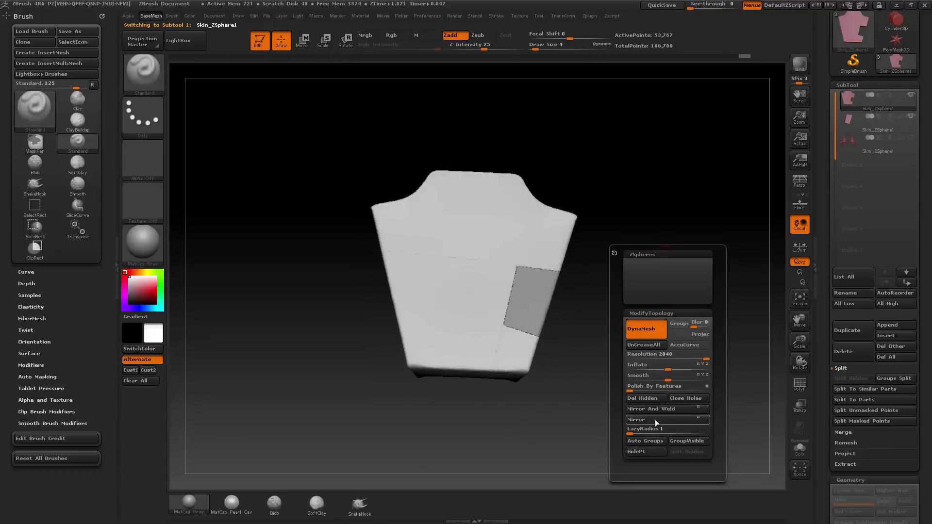
click(643, 398)
- Select the small side block and apply Mirror And Weld to fill the opposite notch
alt+click(541, 287)
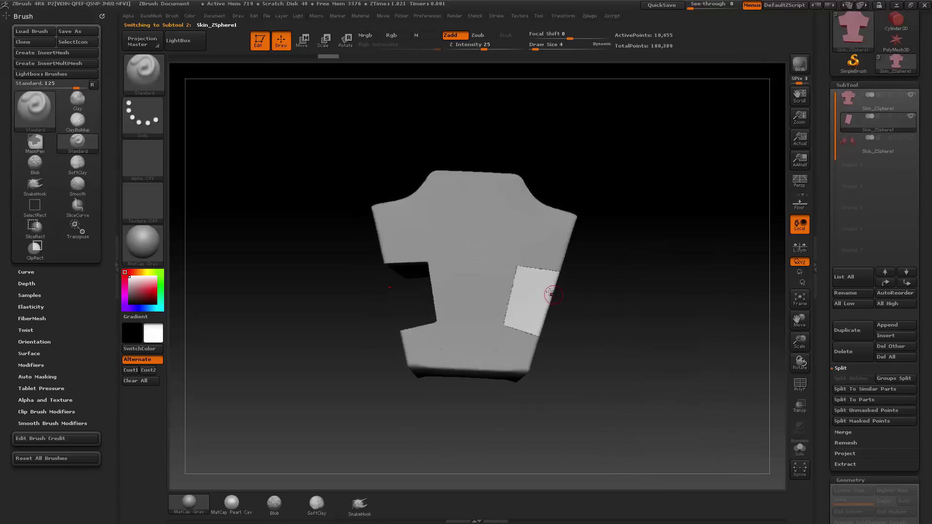
key(b)
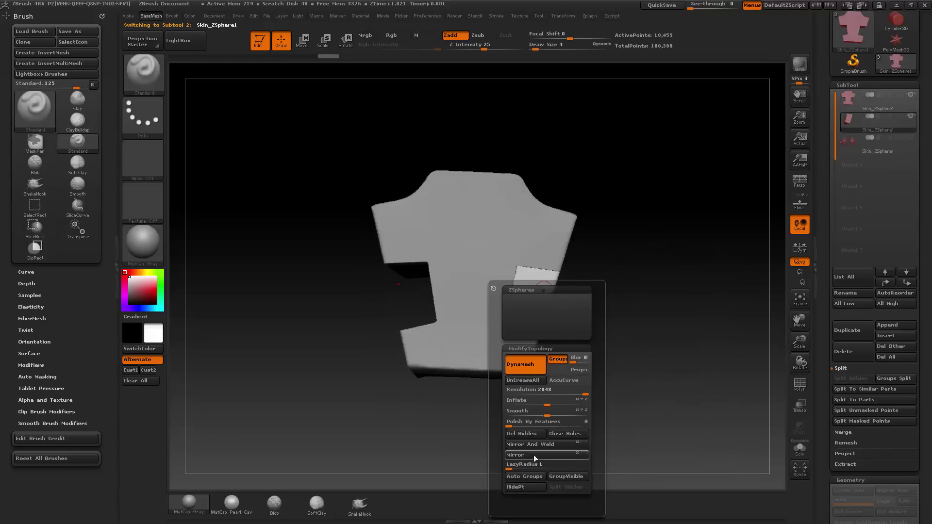
click(534, 455)
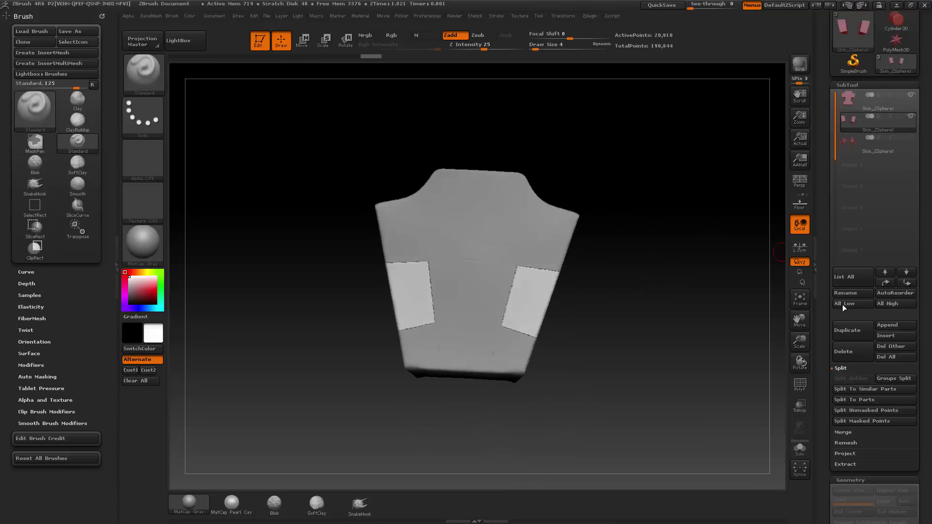
- Locate the Mirror deformation and the Mirror And Weld topology command among the tool settings
drag(832, 272, 853, 188)
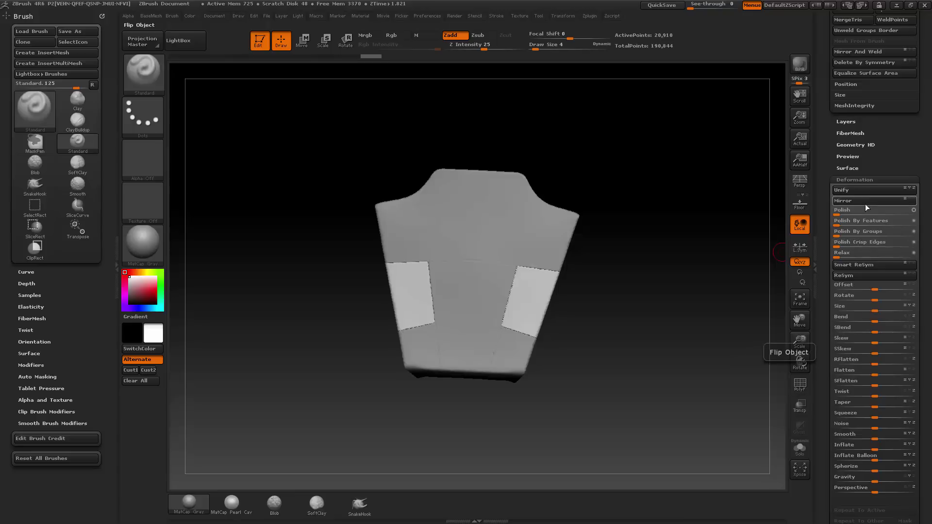
drag(832, 195, 827, 240)
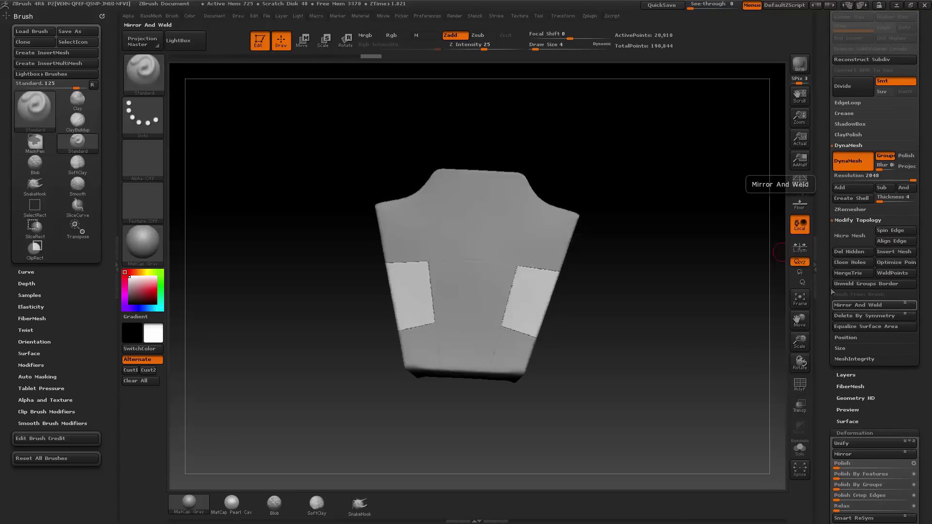
click(858, 305)
- Select the fused plate and smooth the leftover seam marks across its middle and near its lower edge
drag(659, 283, 565, 293)
alt+click(561, 262)
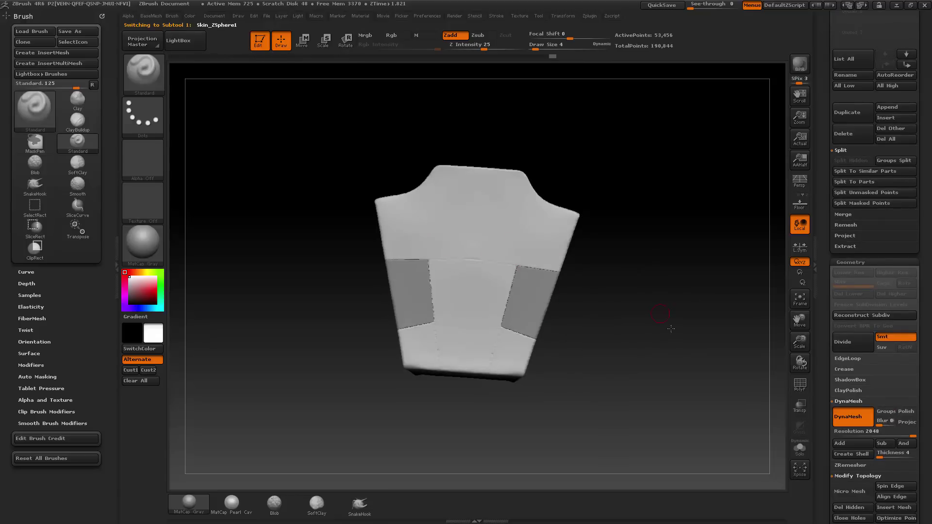
drag(672, 322, 718, 340)
key(shift)
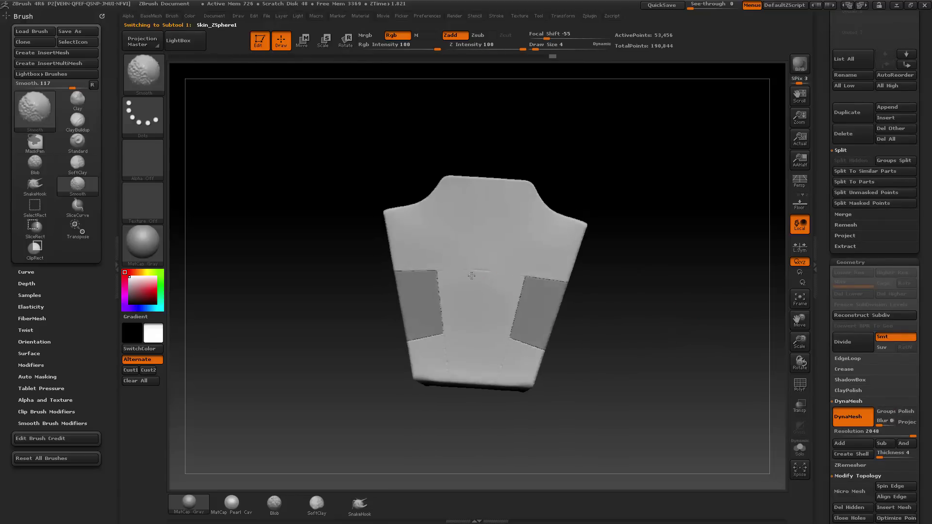
drag(626, 310, 601, 318)
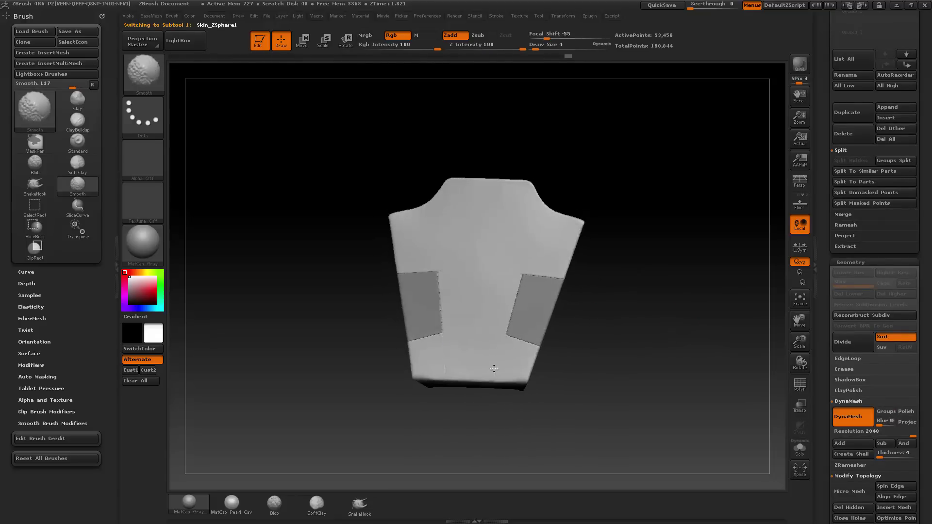
drag(622, 312, 612, 283)
mouse_move(512, 347)
mouse_down()
mouse_move(647, 349)
mouse_move(630, 208)
mouse_move(631, 252)
mouse_move(609, 283)
mouse_up()
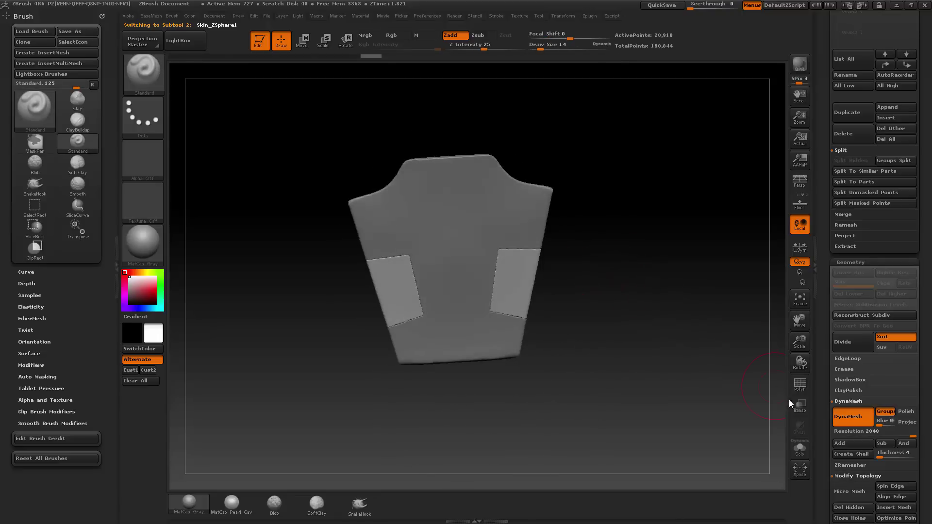
- Isolate the two side blocks, reduce the brush draw size to 11, and refresh their DynaMesh before showing the whole plate again
click(799, 449)
key(s)
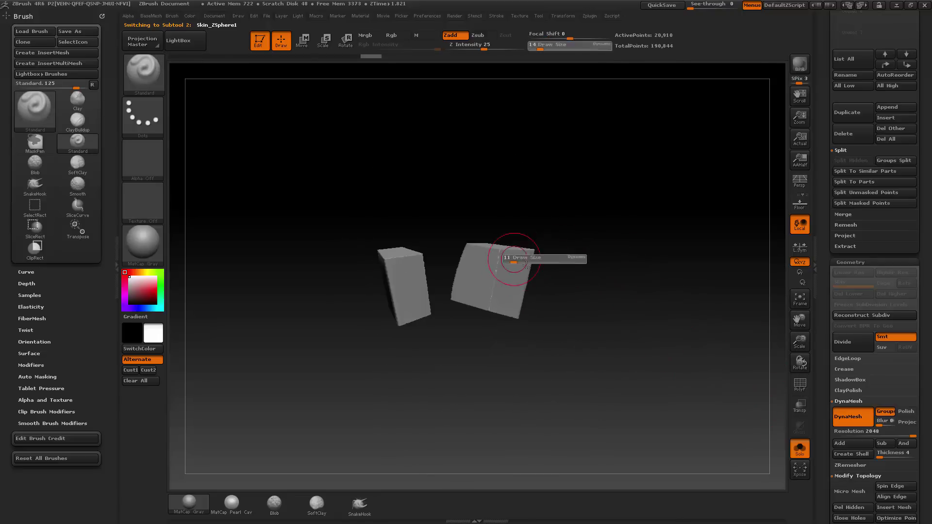
drag(594, 306, 506, 272)
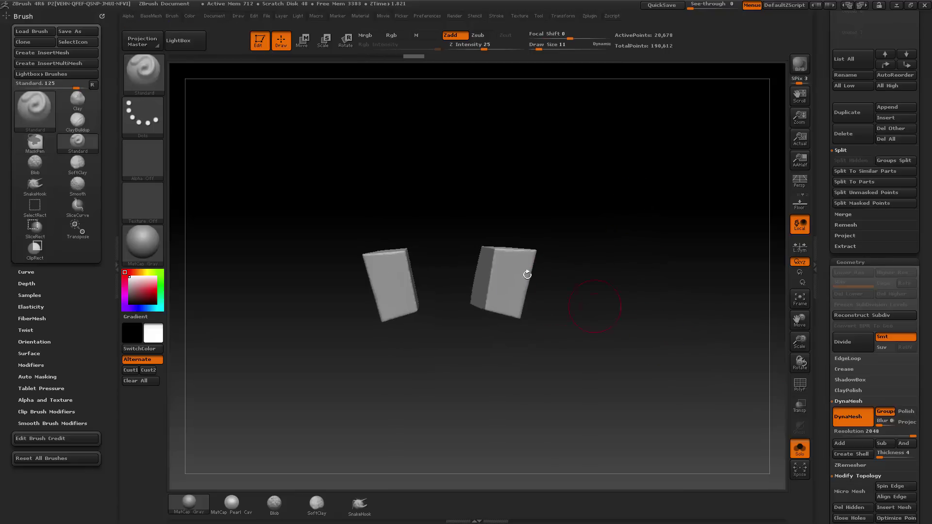
drag(640, 338, 700, 361)
click(800, 449)
- Select the side blocks and move them along a transpose line so they sit recessed in the plate's notches
alt+click(427, 291)
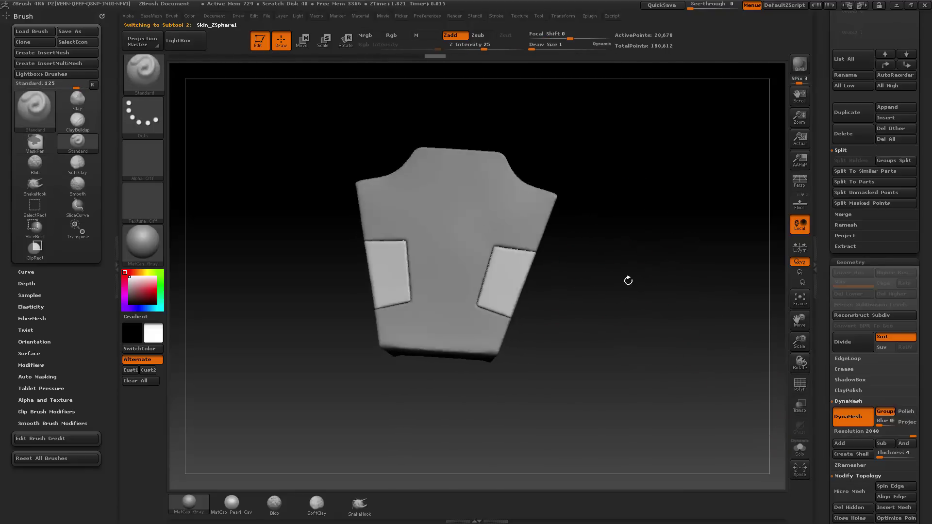
key(w)
drag(383, 264, 509, 264)
drag(626, 277, 542, 266)
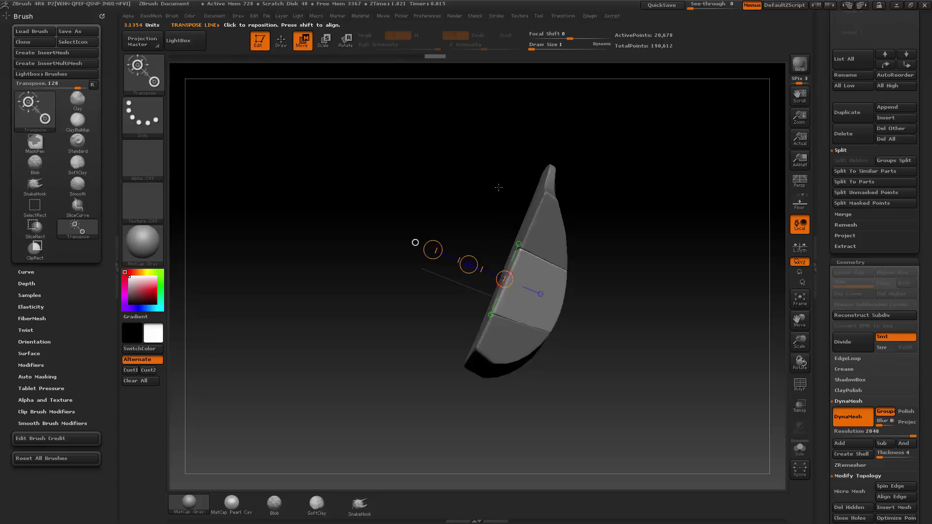
drag(499, 187, 524, 218)
drag(513, 277, 571, 290)
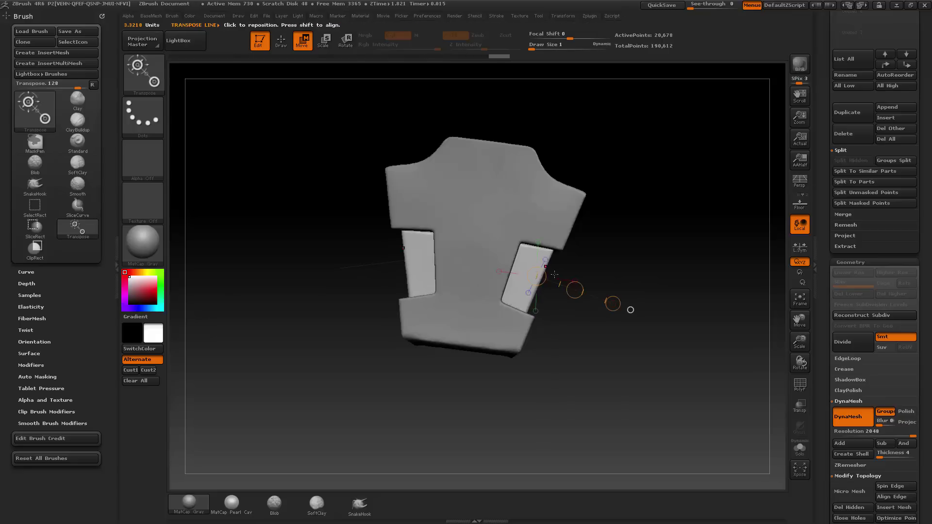
- Stretch the recessed side blocks slightly along a lengthwise transpose line and remesh them with DynaMesh
key(q)
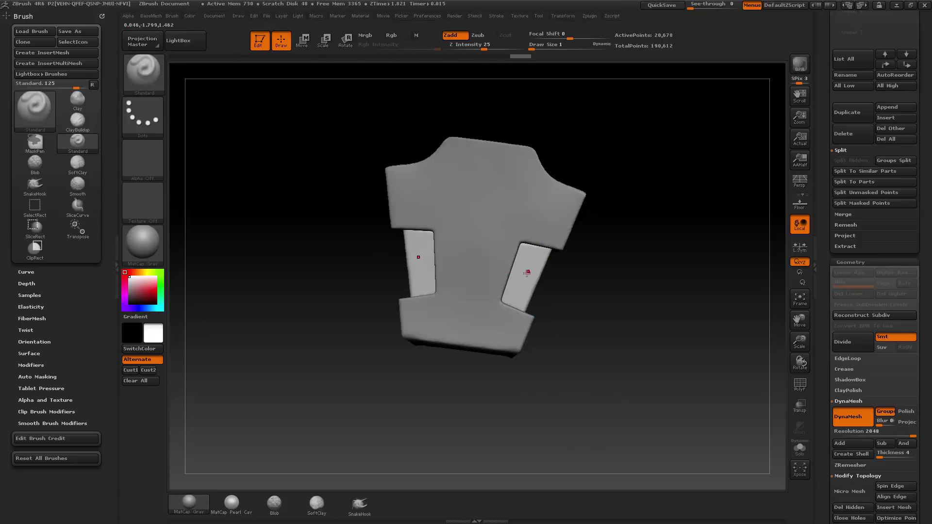
key(w)
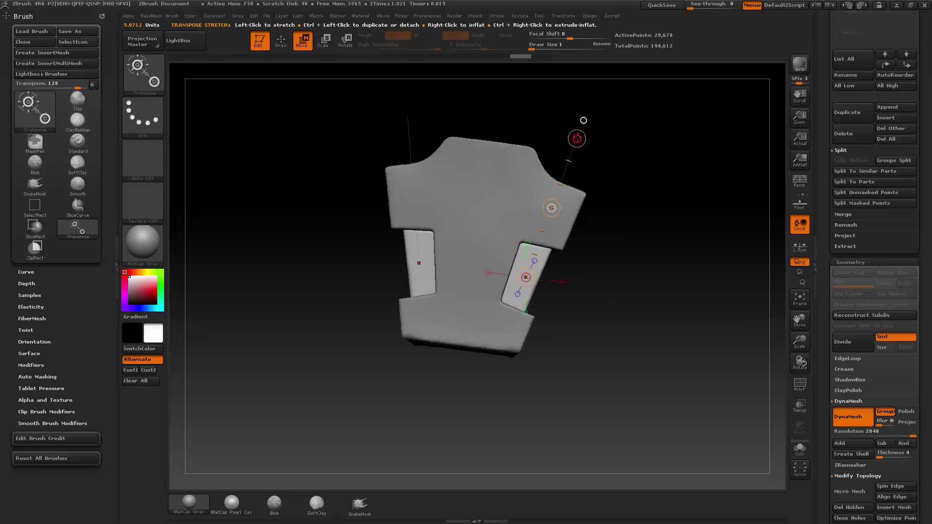
drag(576, 138, 582, 131)
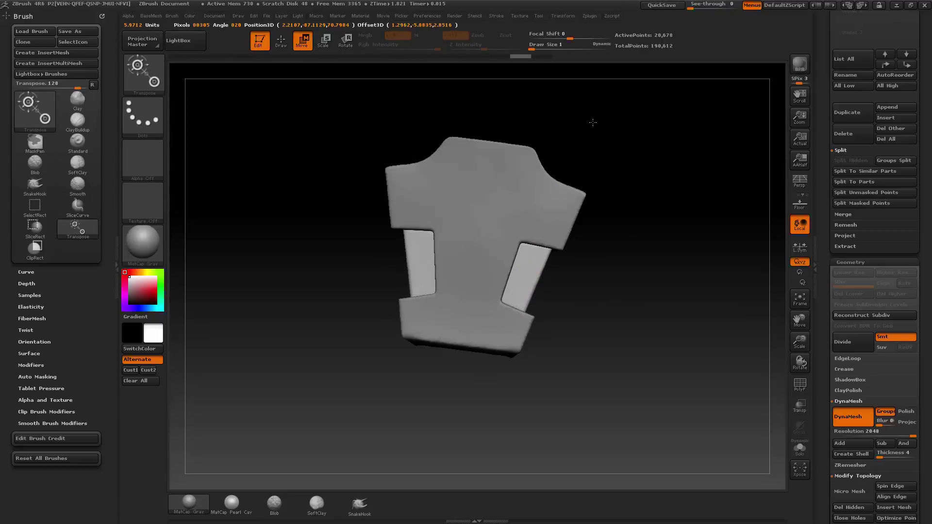
key(q)
mouse_move(575, 146)
mouse_down()
mouse_move(645, 181)
mouse_move(651, 228)
mouse_move(621, 249)
mouse_move(459, 264)
mouse_move(716, 233)
mouse_move(672, 214)
mouse_move(618, 235)
mouse_move(654, 194)
mouse_move(783, 389)
mouse_up()
key(w)
key(q)
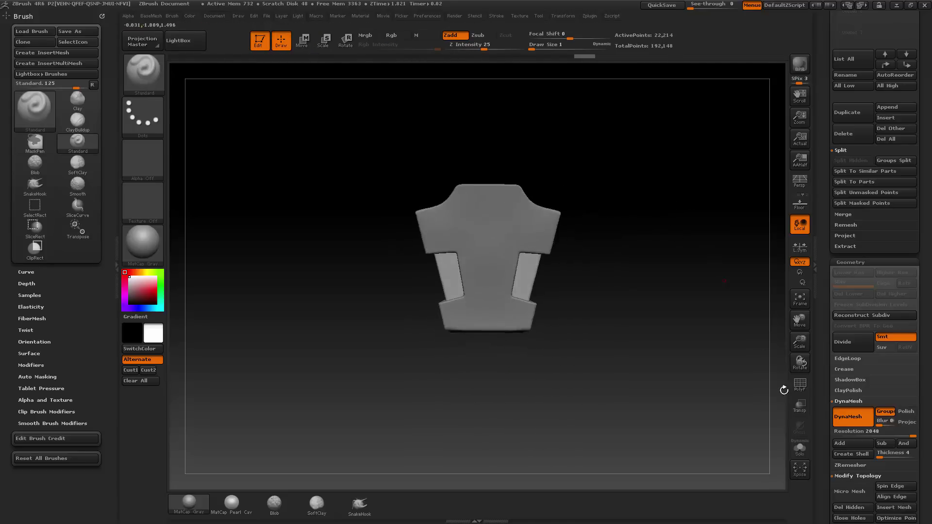
- Show the hidden helmet side plates from the subtool list, then select and isolate them
drag(878, 395, 881, 512)
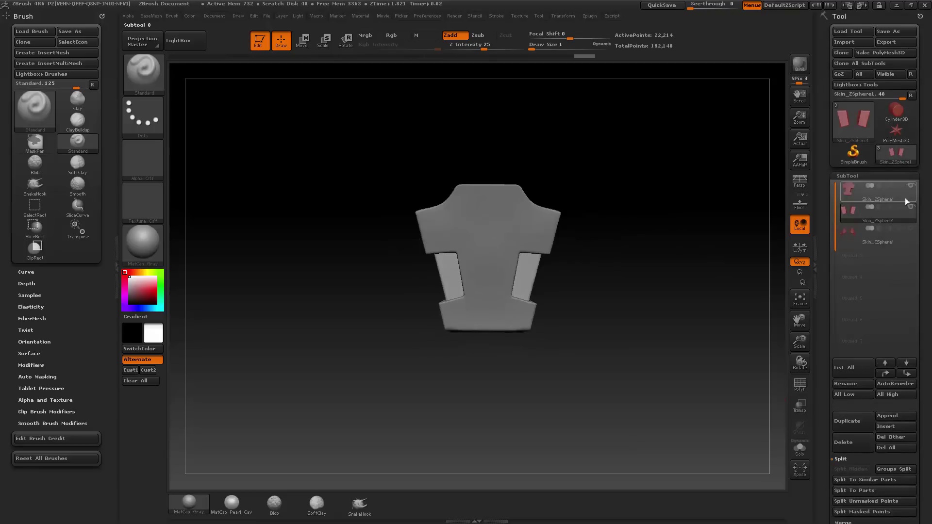
click(910, 208)
click(911, 208)
drag(675, 260, 548, 257)
drag(689, 272, 756, 334)
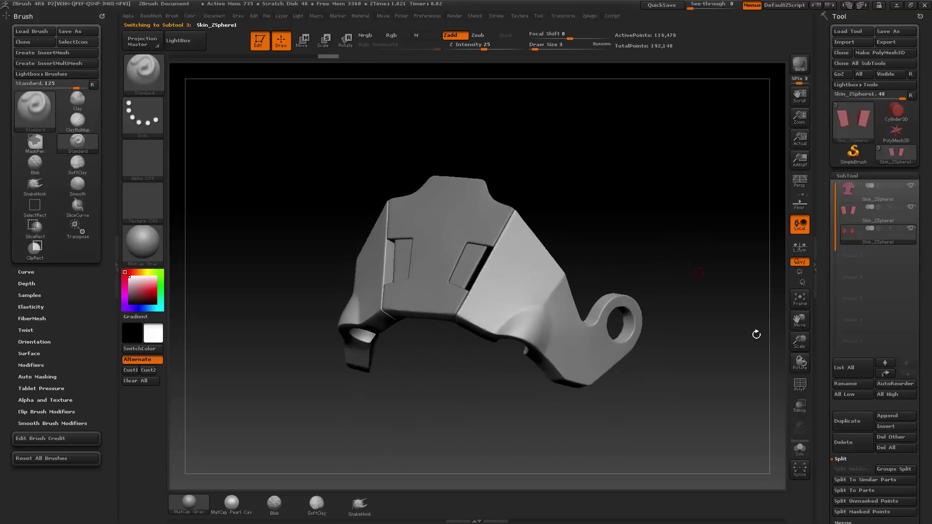
click(800, 449)
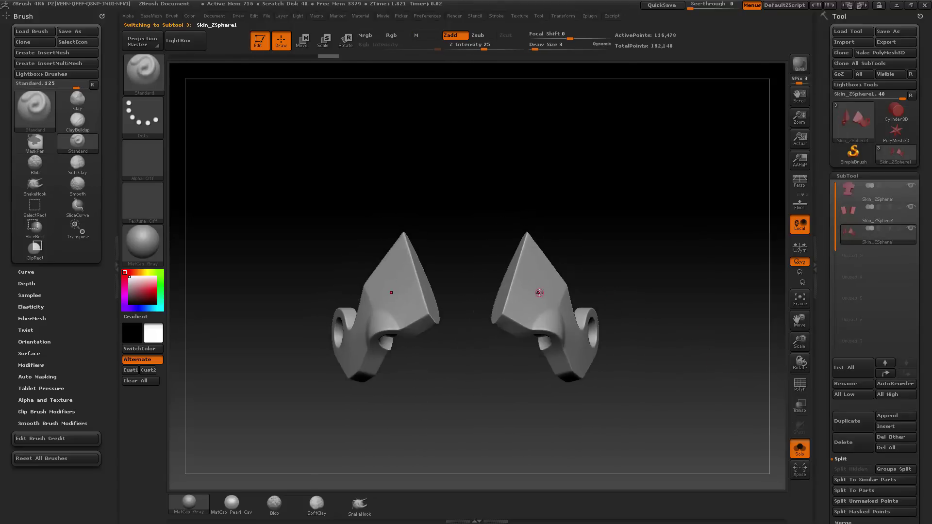
- Hide the left-hand side plate with SelectRect and delete the hidden geometry
key(ctrl+shift)
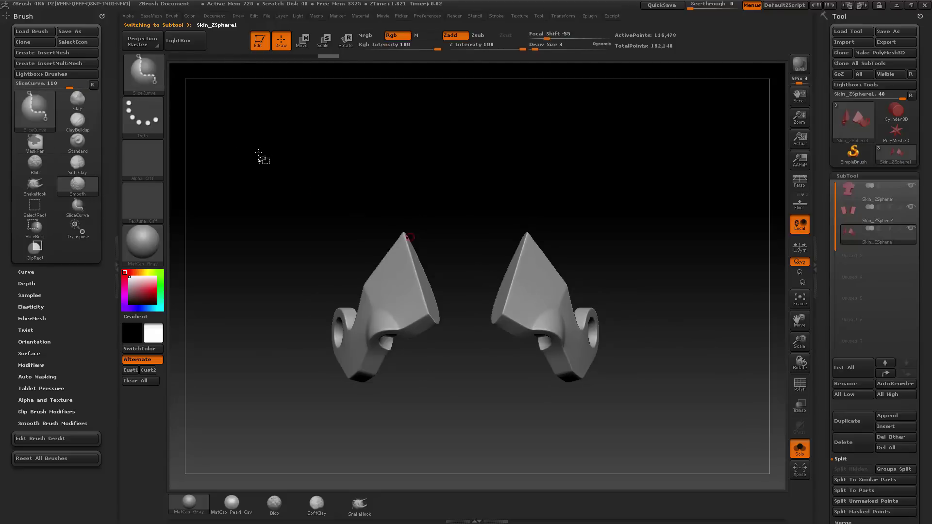
key(ctrl+shift+b)
click(242, 81)
ctrl+shift+drag(252, 192, 463, 440)
key(shift+t)
click(647, 437)
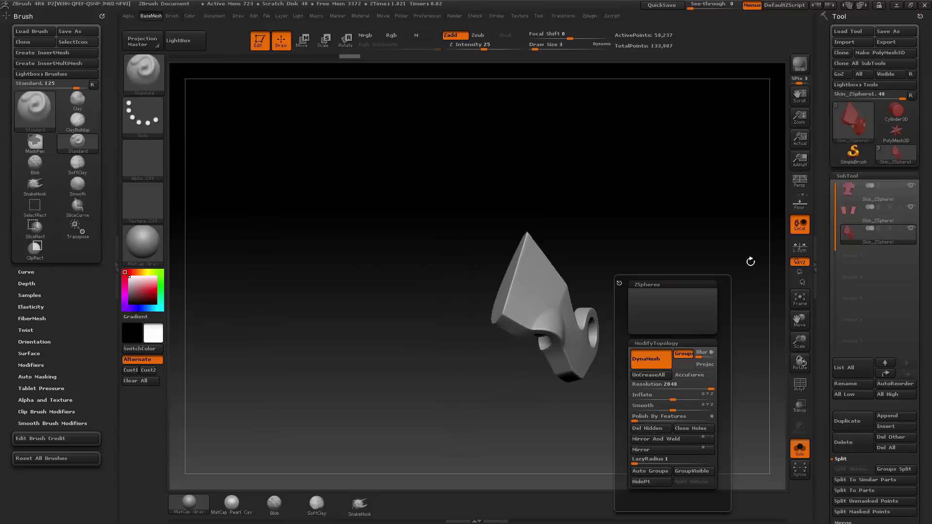
- Turn on the polyframe display and slice a strip along the side plate's front edge with SliceCurve
mouse_move(668, 383)
mouse_down()
mouse_move(644, 390)
mouse_move(713, 385)
mouse_move(701, 395)
mouse_up()
ctrl+shift+click(155, 86)
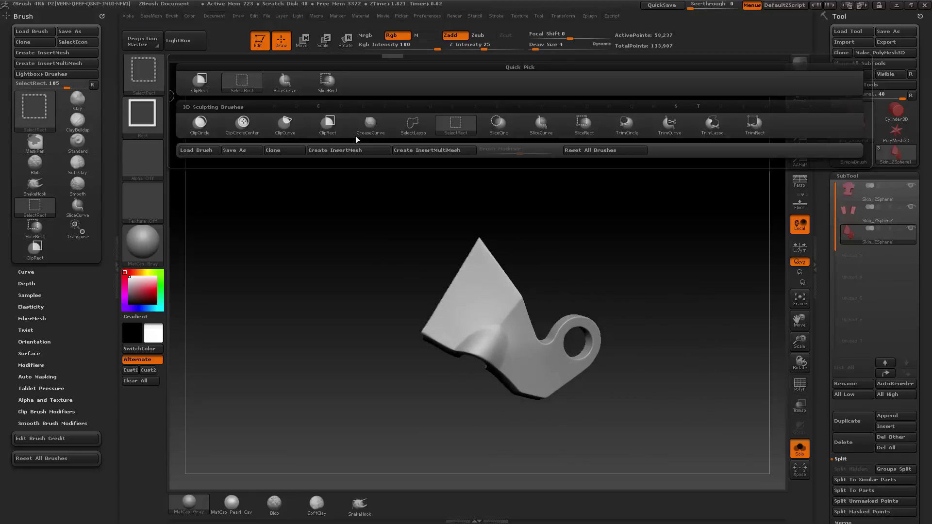
click(796, 388)
alt+drag(721, 393, 700, 337)
mouse_move(699, 337)
mouse_down()
mouse_move(621, 316)
mouse_move(639, 250)
mouse_up()
mouse_move(516, 169)
ctrl+shift+mouse_down()
mouse_move(351, 412)
mouse_move(357, 449)
ctrl+shift+mouse_up()
key(1)
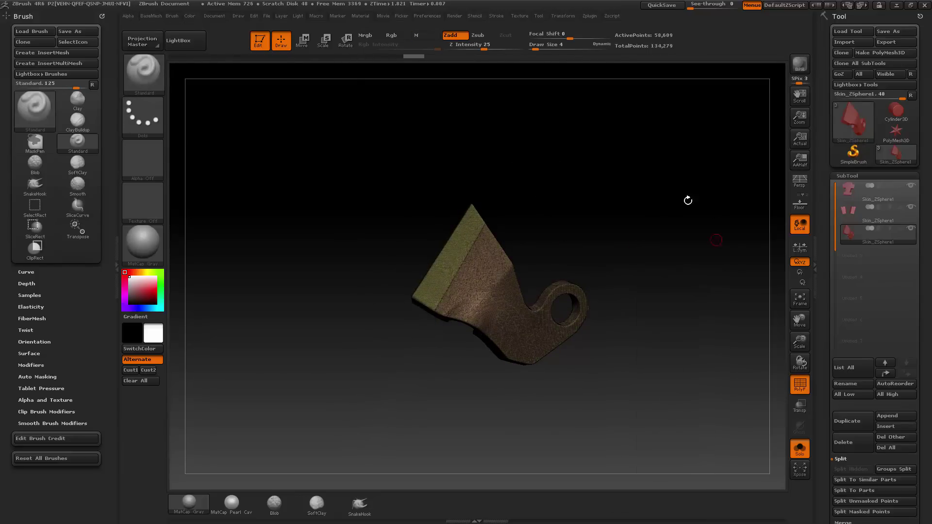
- Isolate the larger sliced part of the side plate and split the hidden front strip into its own subtool
ctrl+shift+click(512, 275)
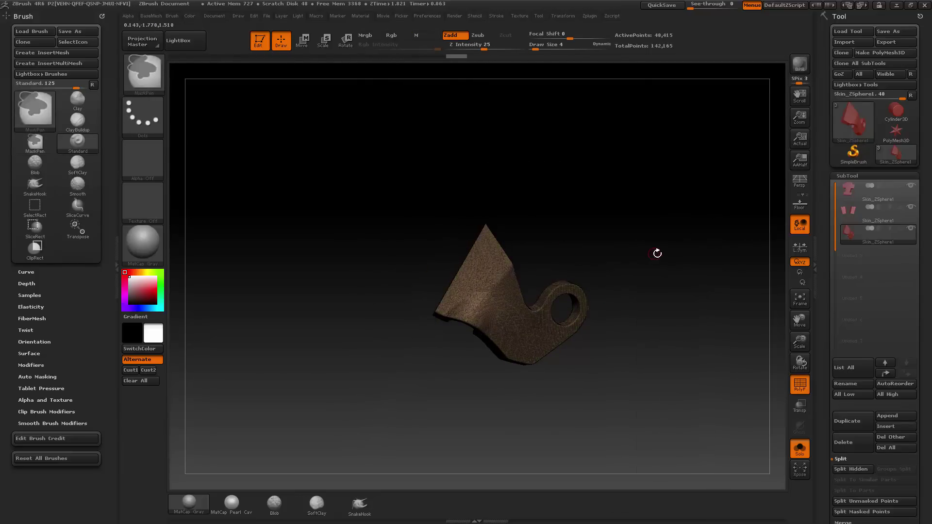
key(1)
click(703, 500)
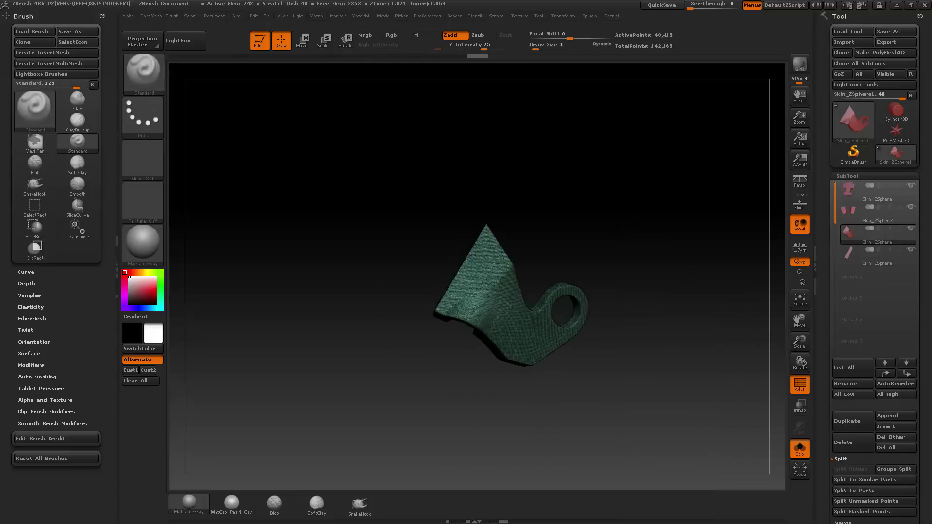
- Slice the remaining side plate diagonally below the ring, remesh it, and split the lower piece into its own subtool
ctrl+shift+drag(436, 217, 642, 441)
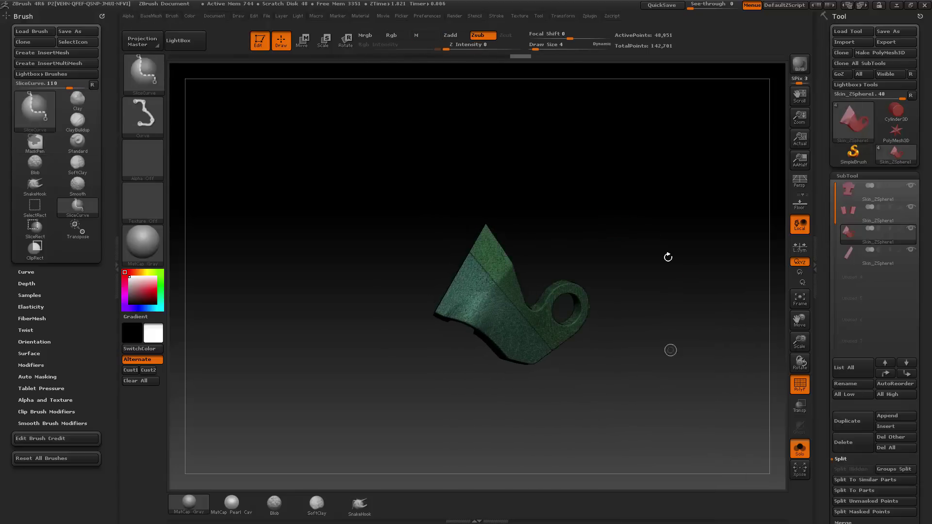
key(1)
ctrl+drag(655, 168, 680, 216)
ctrl+shift+click(513, 268)
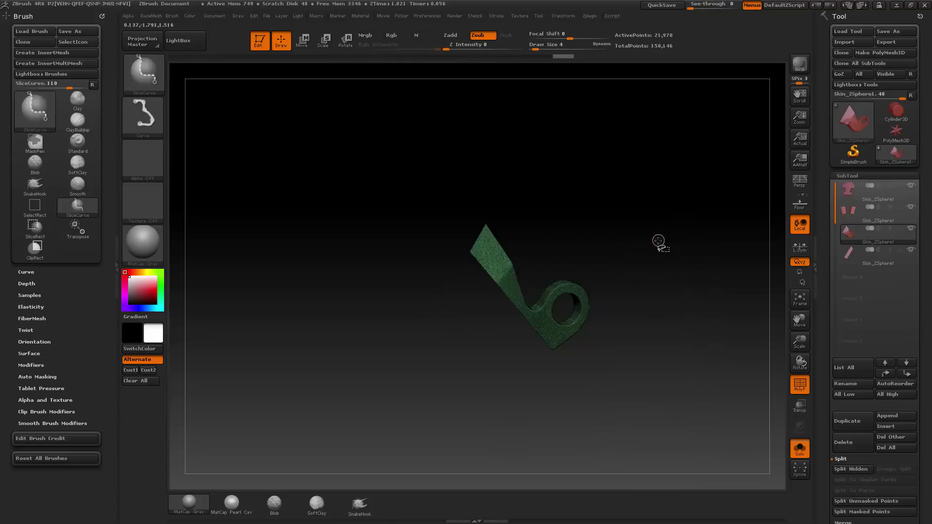
key(1)
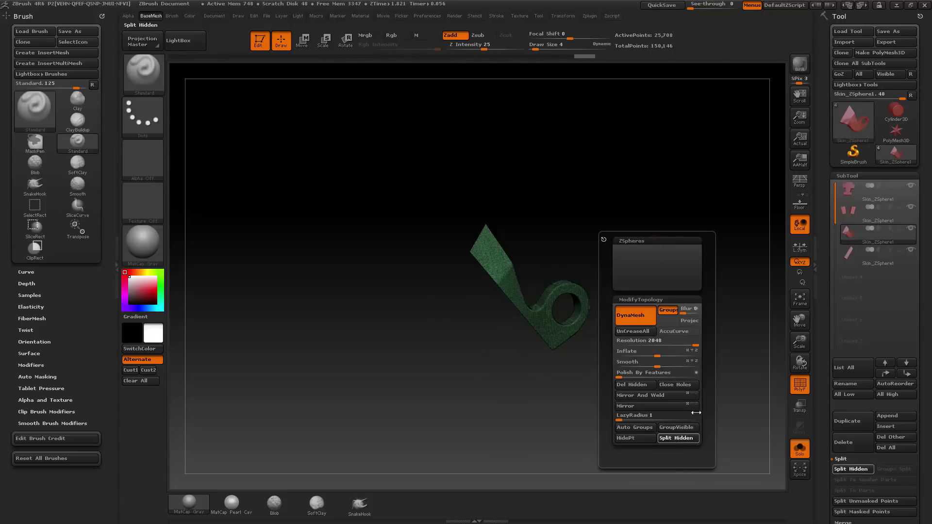
key(ctrl+w)
- Slice across the upper end of the ring arm, remesh it, and split the diamond-shaped end into its own subtool
mouse_move(609, 173)
ctrl+shift+mouse_down()
mouse_move(457, 352)
mouse_move(380, 410)
mouse_move(385, 402)
ctrl+shift+mouse_up()
key(1)
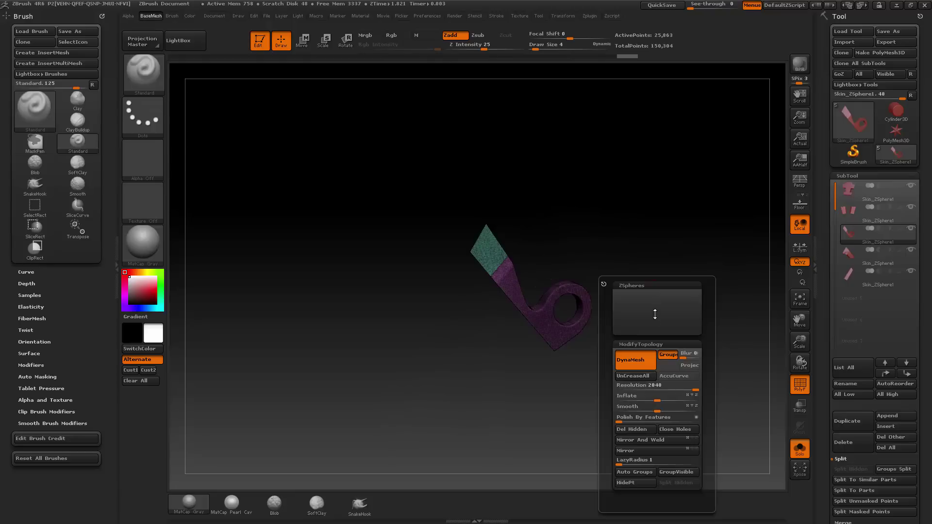
ctrl+drag(672, 174, 724, 299)
ctrl+shift+click(572, 279)
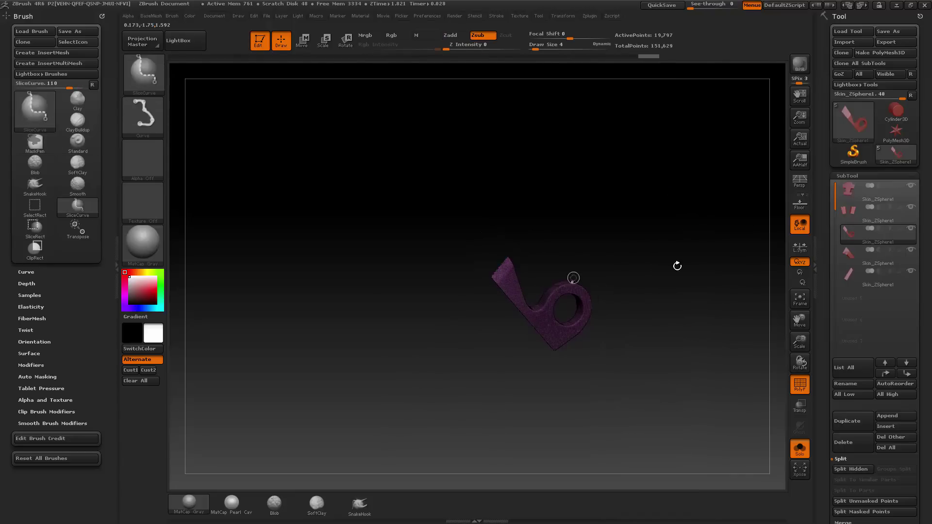
key(1)
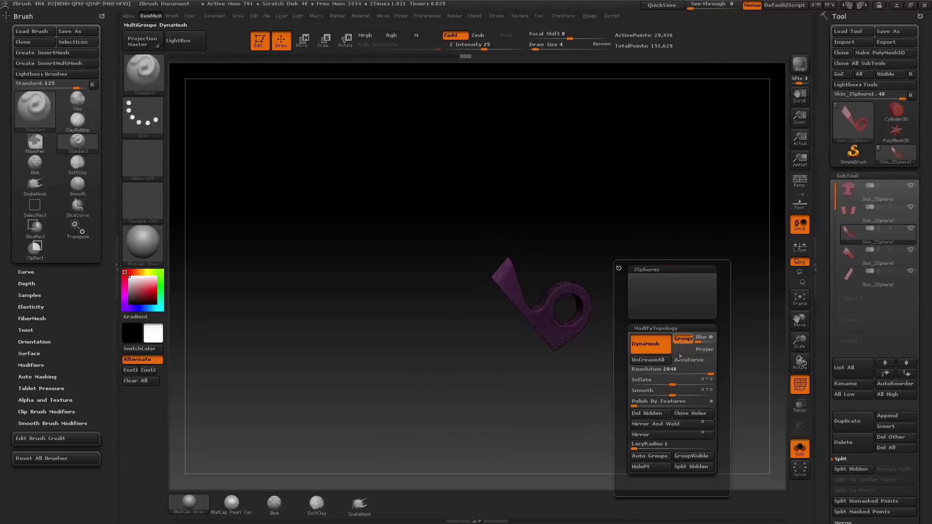
click(688, 470)
- Show all subtools and give each sliced side plate piece a single polygroup, finishing with the polyframe display off
mouse_move(645, 212)
mouse_down()
mouse_move(678, 215)
mouse_move(653, 224)
mouse_up()
key(ctrl+w)
click(800, 449)
alt+click(491, 253)
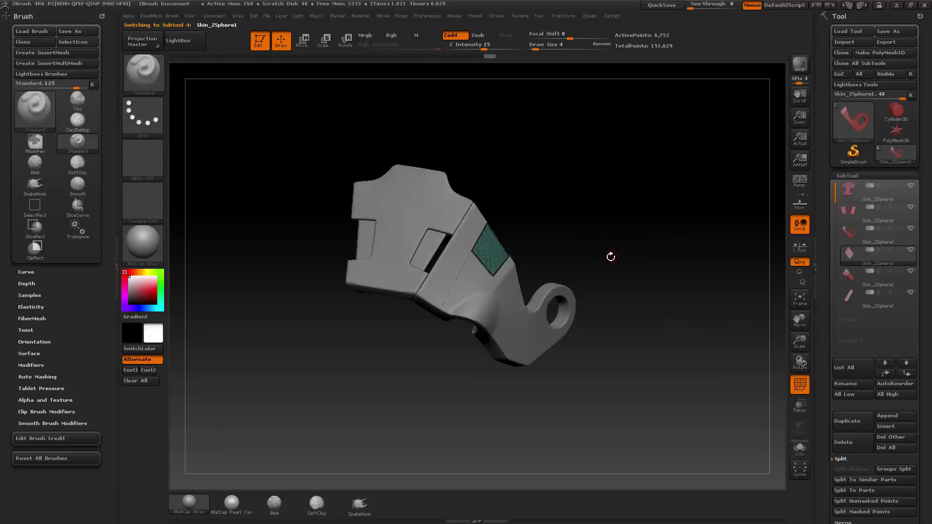
key(ctrl+w)
alt+click(502, 300)
key(ctrl+w)
alt+click(472, 246)
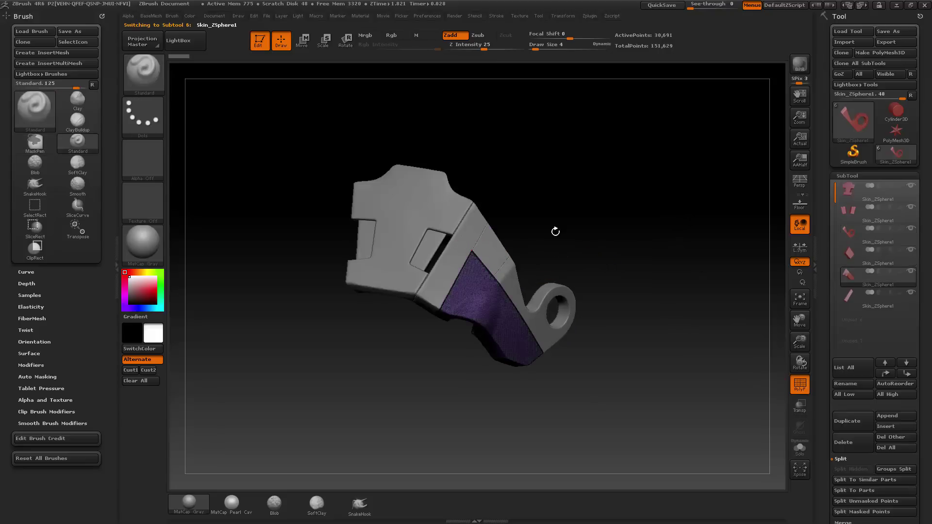
key(ctrl+w)
drag(622, 238, 665, 276)
click(801, 388)
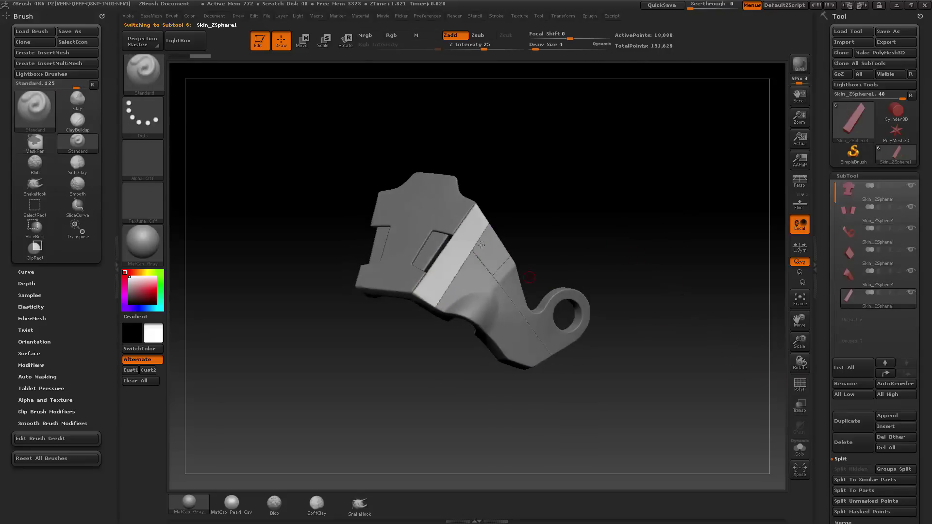
- Move the front strip, lower side piece and ring arm subtools to the top of the subtool list
shift+click(885, 373)
alt+click(486, 271)
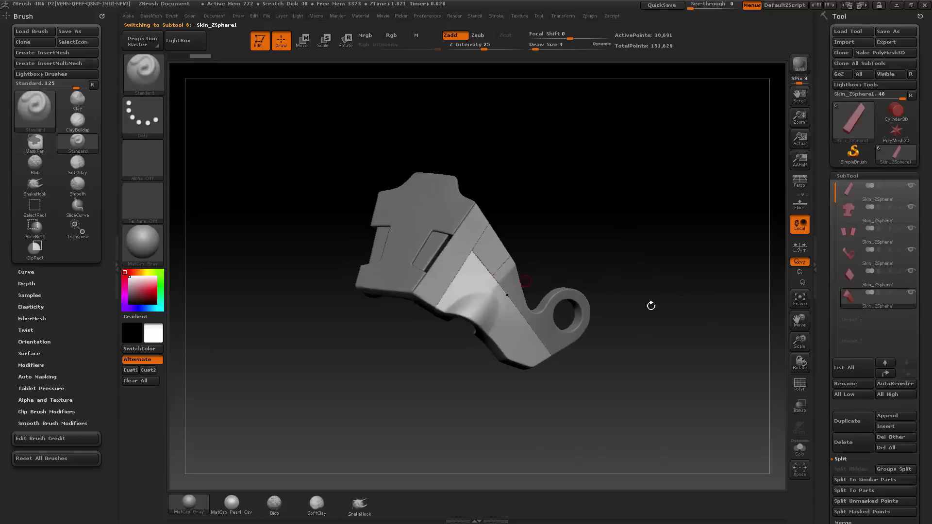
shift+click(885, 372)
alt+click(502, 270)
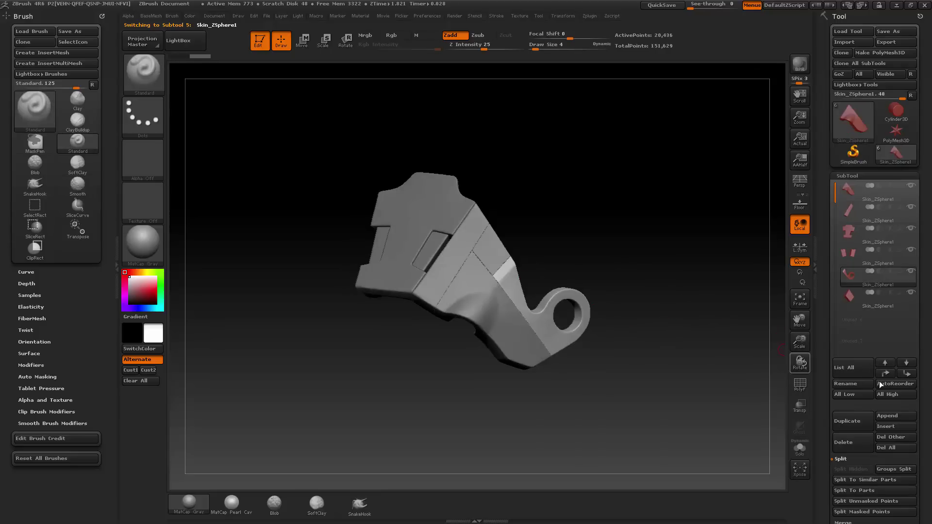
shift+click(885, 373)
- Merge the front strip, lower piece and ring arm into one subtool and fuse them with DynaMesh
key(ctrl+e)
key(ctrl+e)
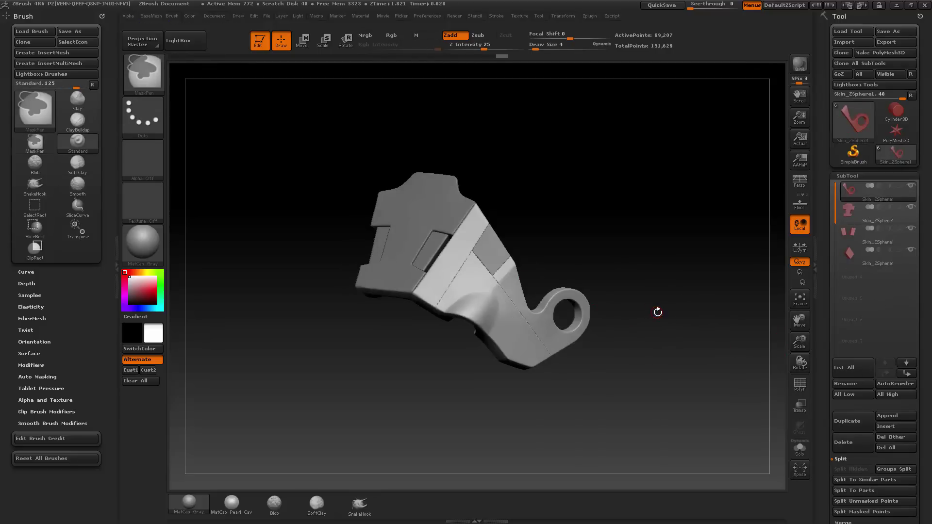
key(b)
ctrl+drag(675, 211, 678, 298)
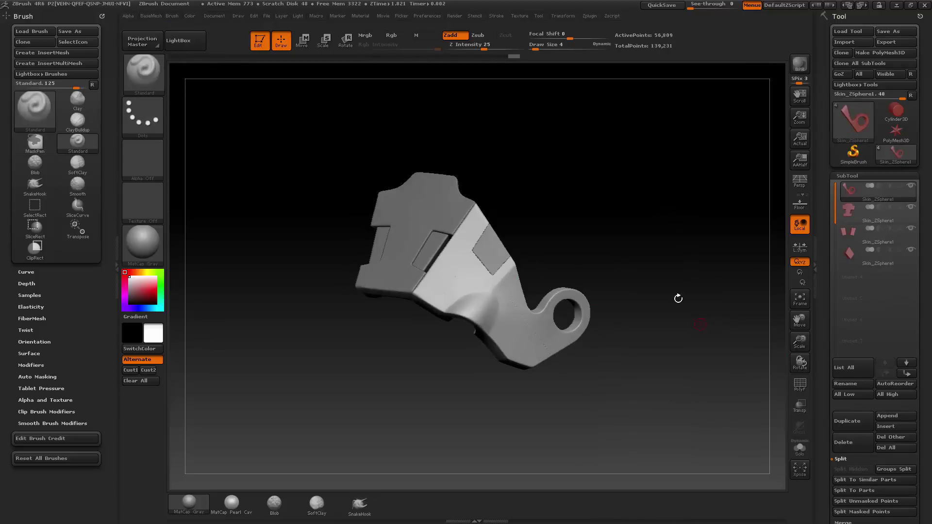
- Select the diamond-shaped piece and move it along a transpose line so it sits recessed in the side plate's notch
alt+click(506, 250)
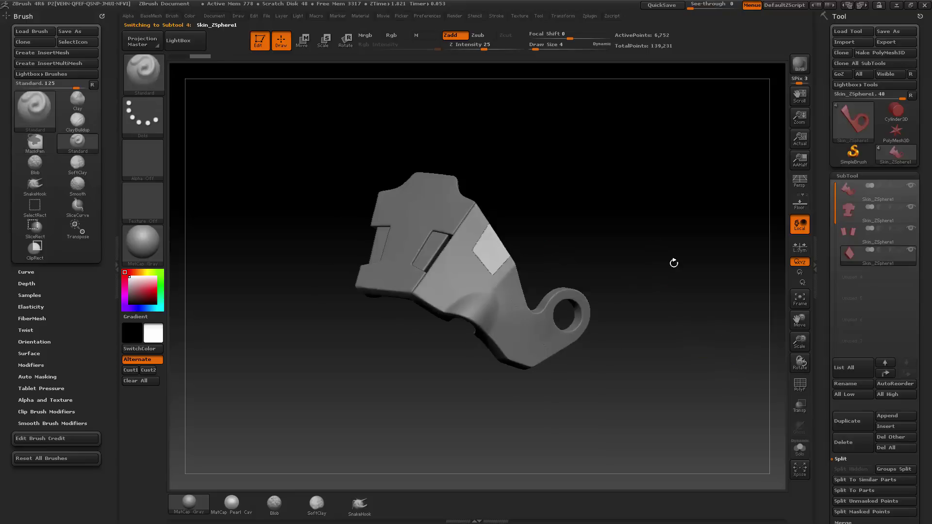
drag(672, 262, 657, 240)
key(w)
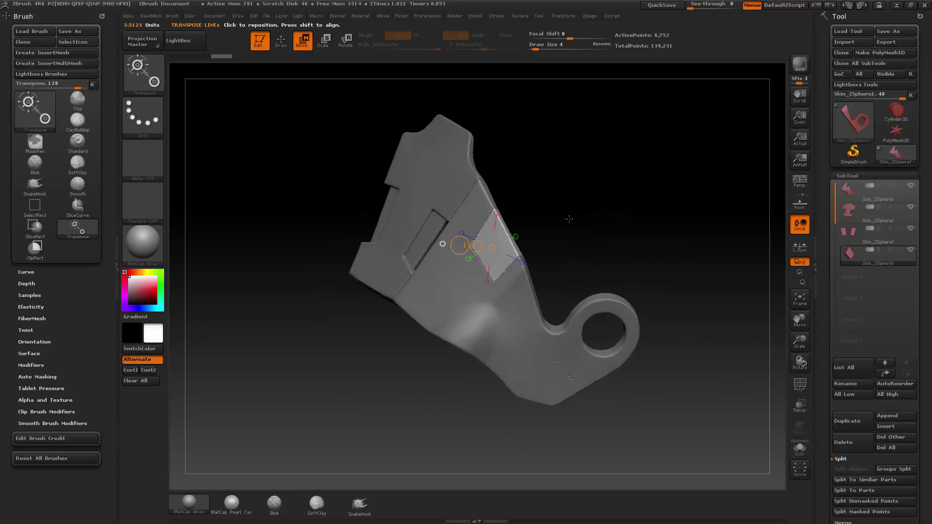
drag(568, 221, 604, 235)
drag(461, 293, 533, 214)
mouse_move(476, 243)
mouse_down()
mouse_move(395, 291)
mouse_move(562, 181)
mouse_up()
drag(531, 217, 530, 220)
key(q)
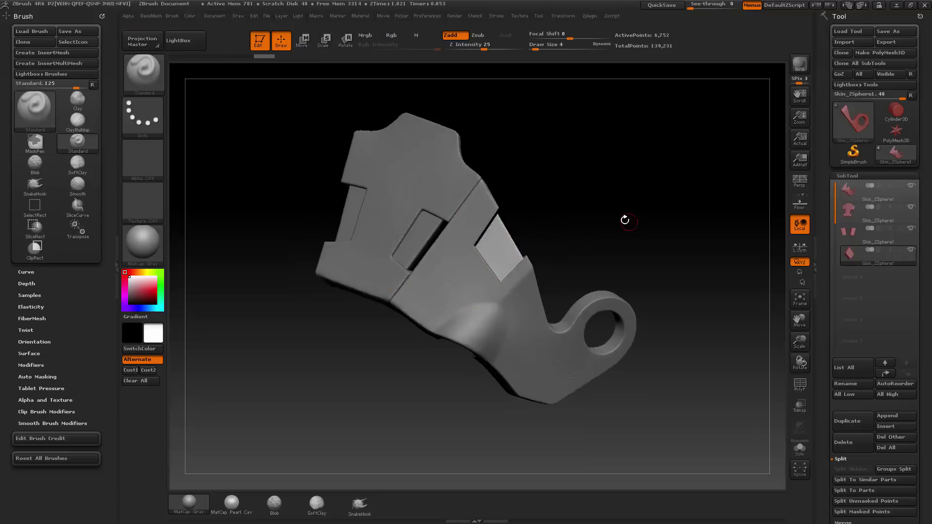
- Isolate the fused side plate with the ring arm and smooth its front strip and notch area
drag(624, 217, 607, 220)
alt+click(466, 233)
click(800, 448)
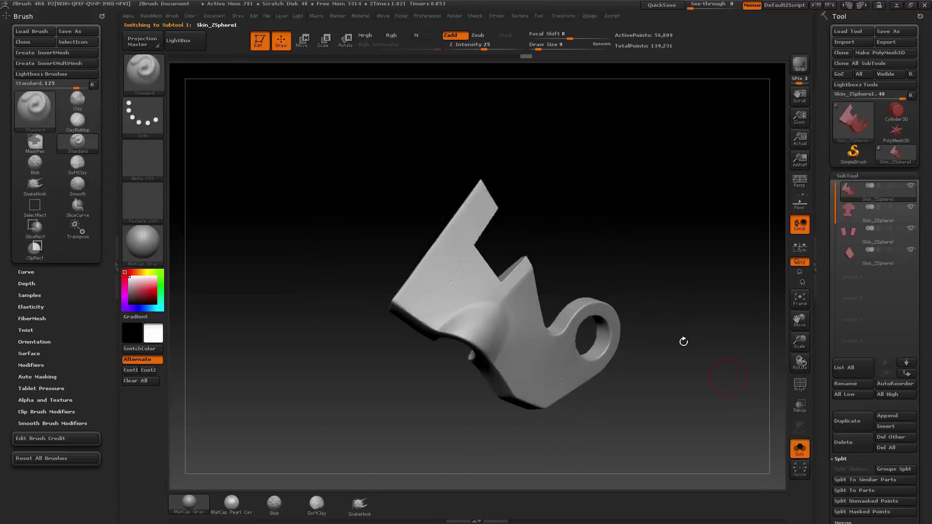
drag(682, 341, 704, 339)
key(s)
drag(489, 232, 494, 231)
drag(566, 274, 607, 275)
key(s)
drag(466, 280, 459, 280)
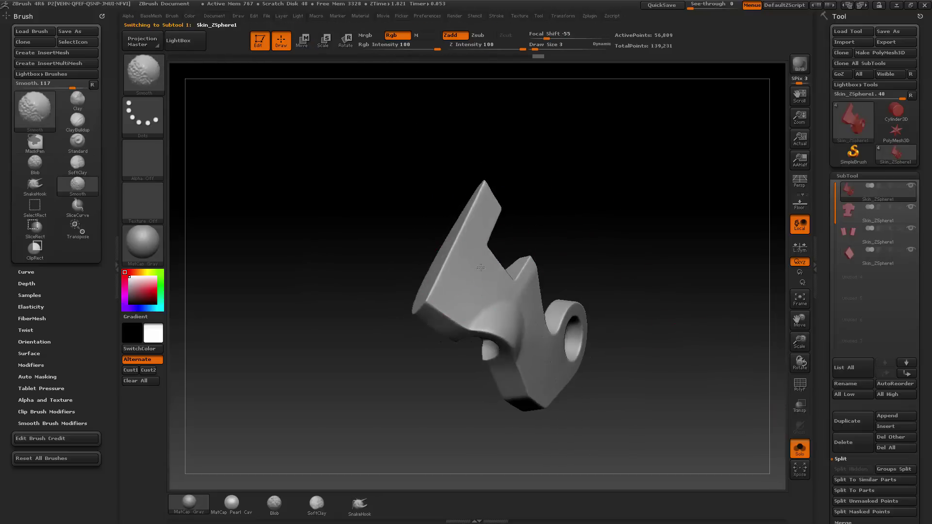
mouse_move(602, 374)
mouse_down()
mouse_move(494, 357)
mouse_move(462, 340)
mouse_up()
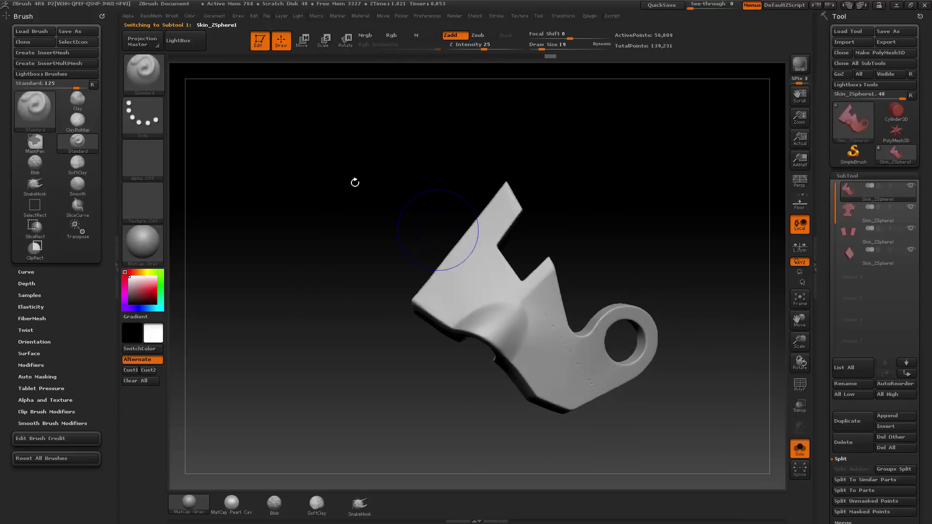
- Assign Smooth Stronger as the smoothing brush
shift+click(158, 82)
key(s)
key(t)
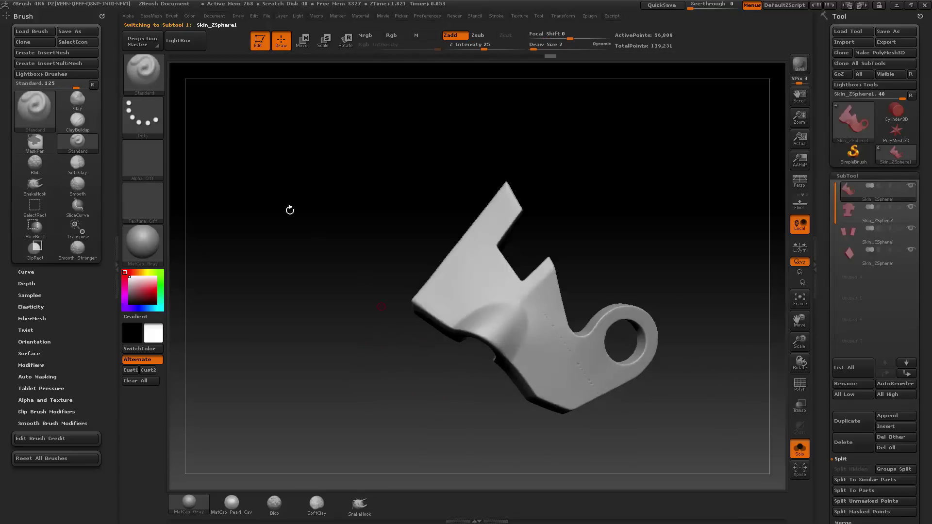
- Browse the Smooth brush folder in LightBox to see the available smoothing brushes
key(comma)
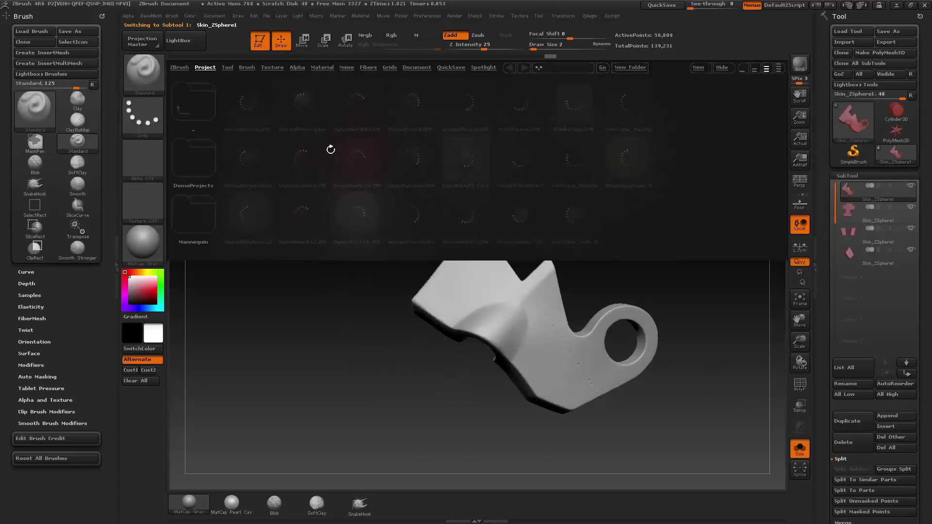
click(243, 71)
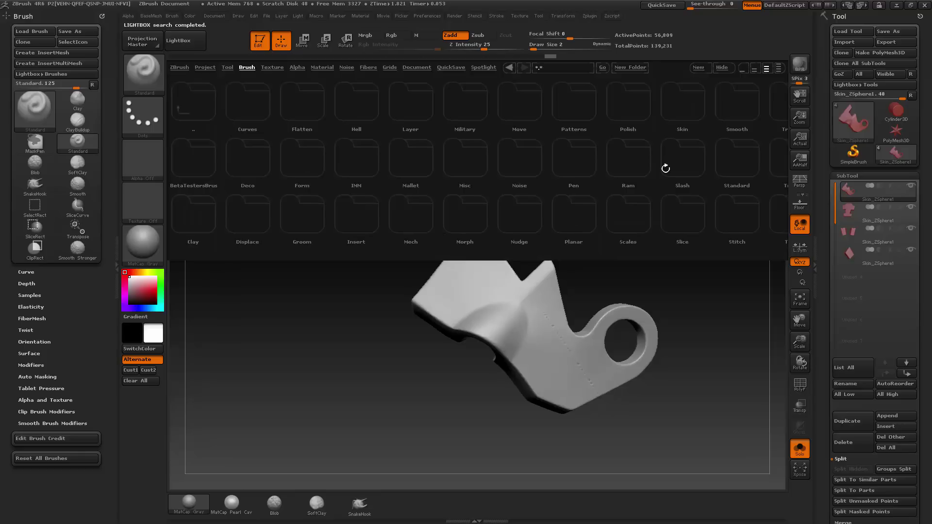
click(777, 67)
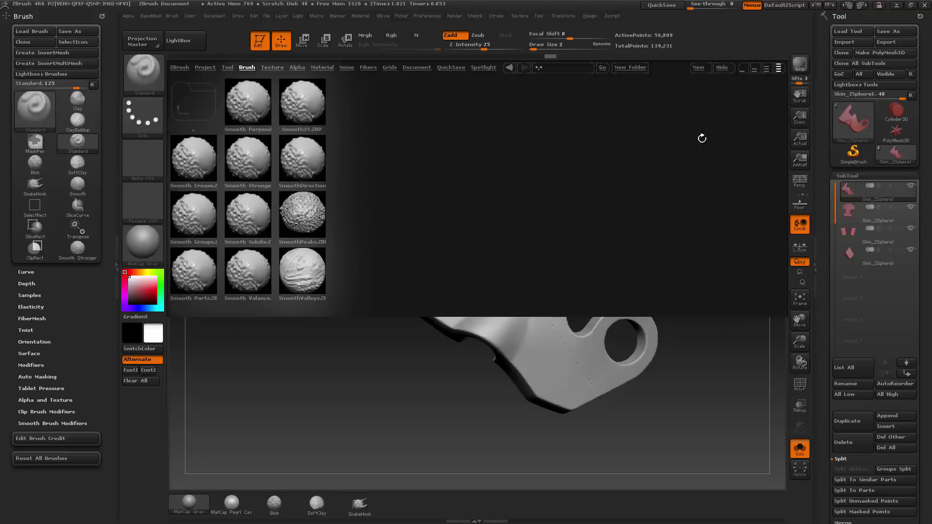
key(comma)
- Smooth the bumps on the side plate and ring arm with Smooth Stronger, finishing with all subtools shown
drag(699, 280, 695, 286)
key(shift)
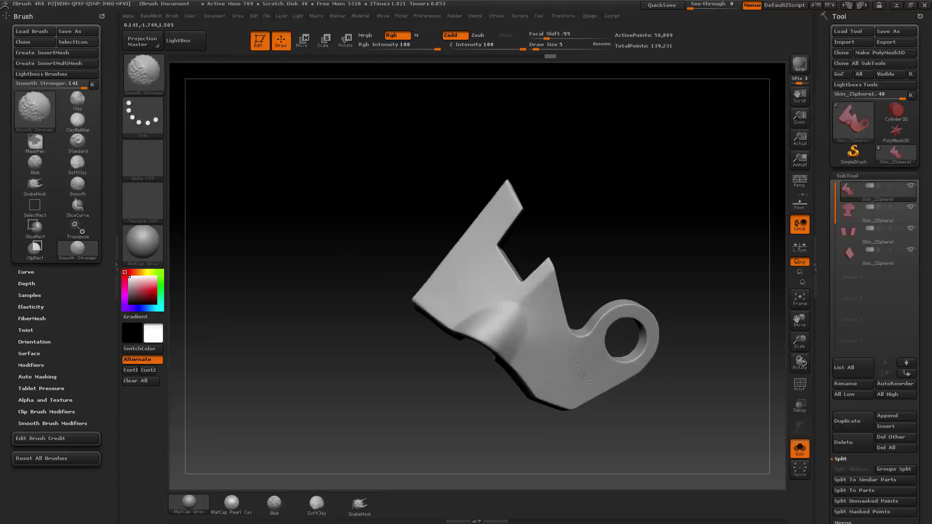
mouse_move(675, 333)
mouse_down()
mouse_move(682, 327)
mouse_move(484, 306)
mouse_up()
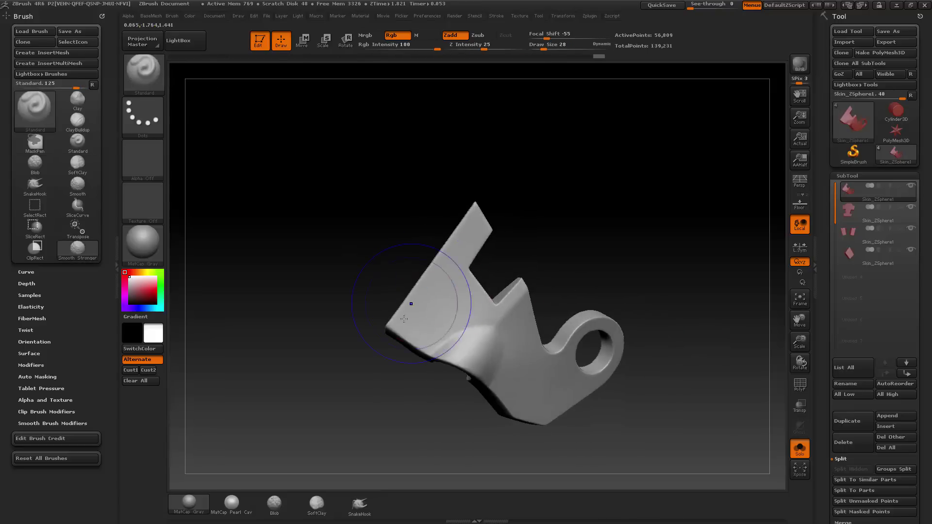
drag(660, 269, 662, 260)
key(shift)
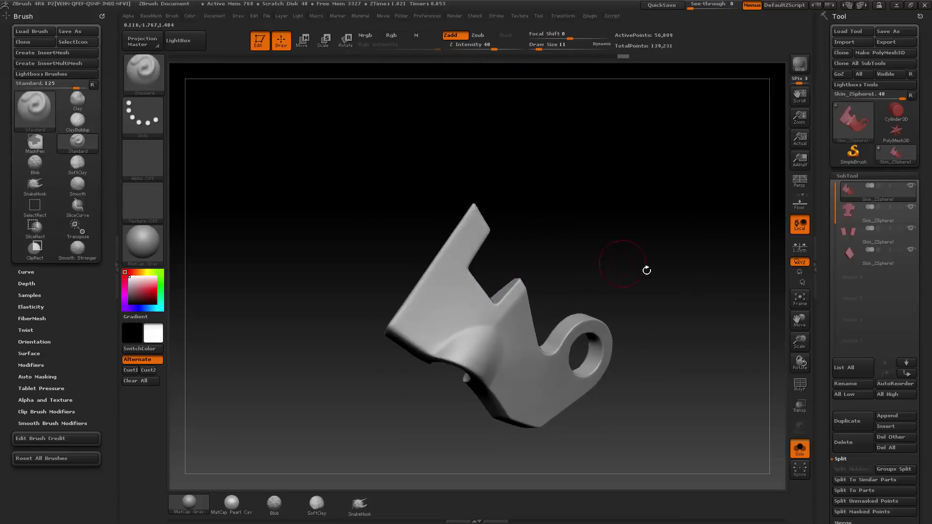
click(800, 448)
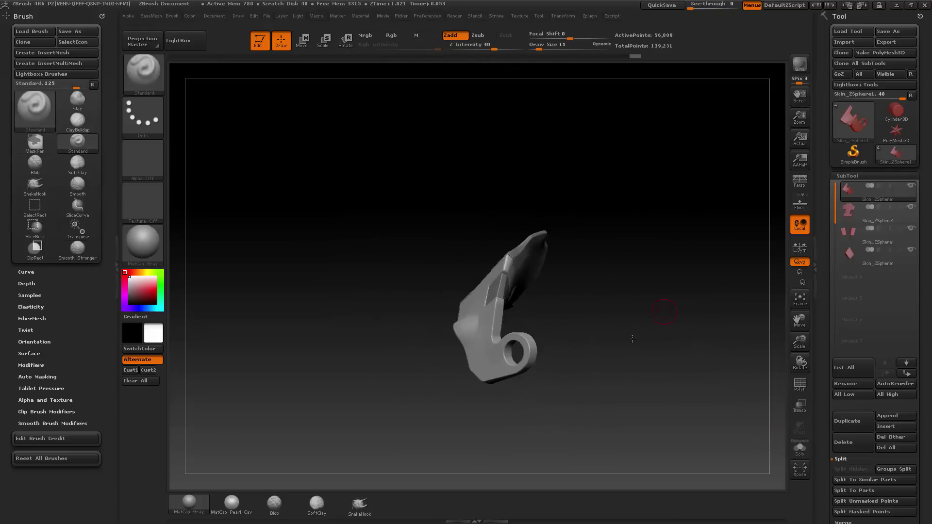